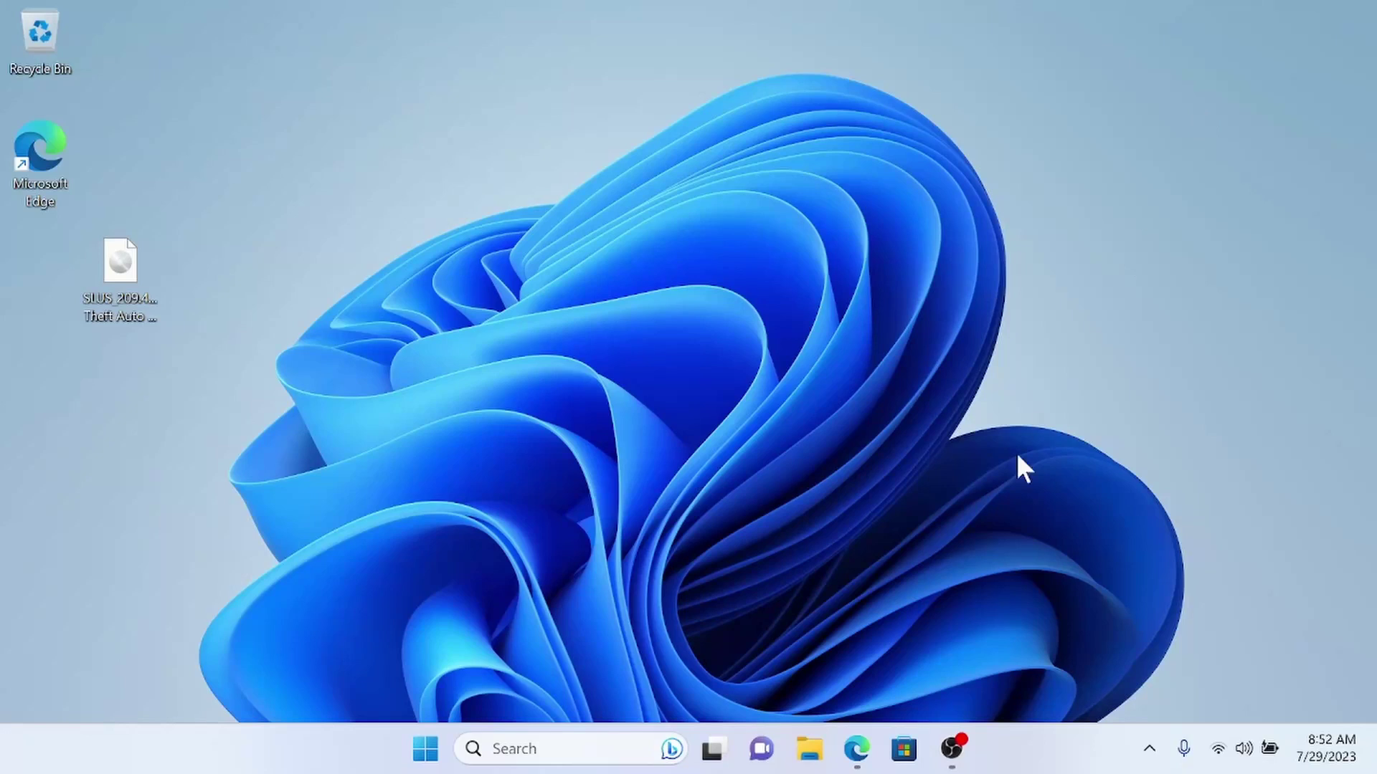
- Download udpbd-server.exe from GitHub releases and the OPNPS2LD-v1.2.0-Beta-1973-88079d7-UDPBD zip from MediaFire
click(857, 750)
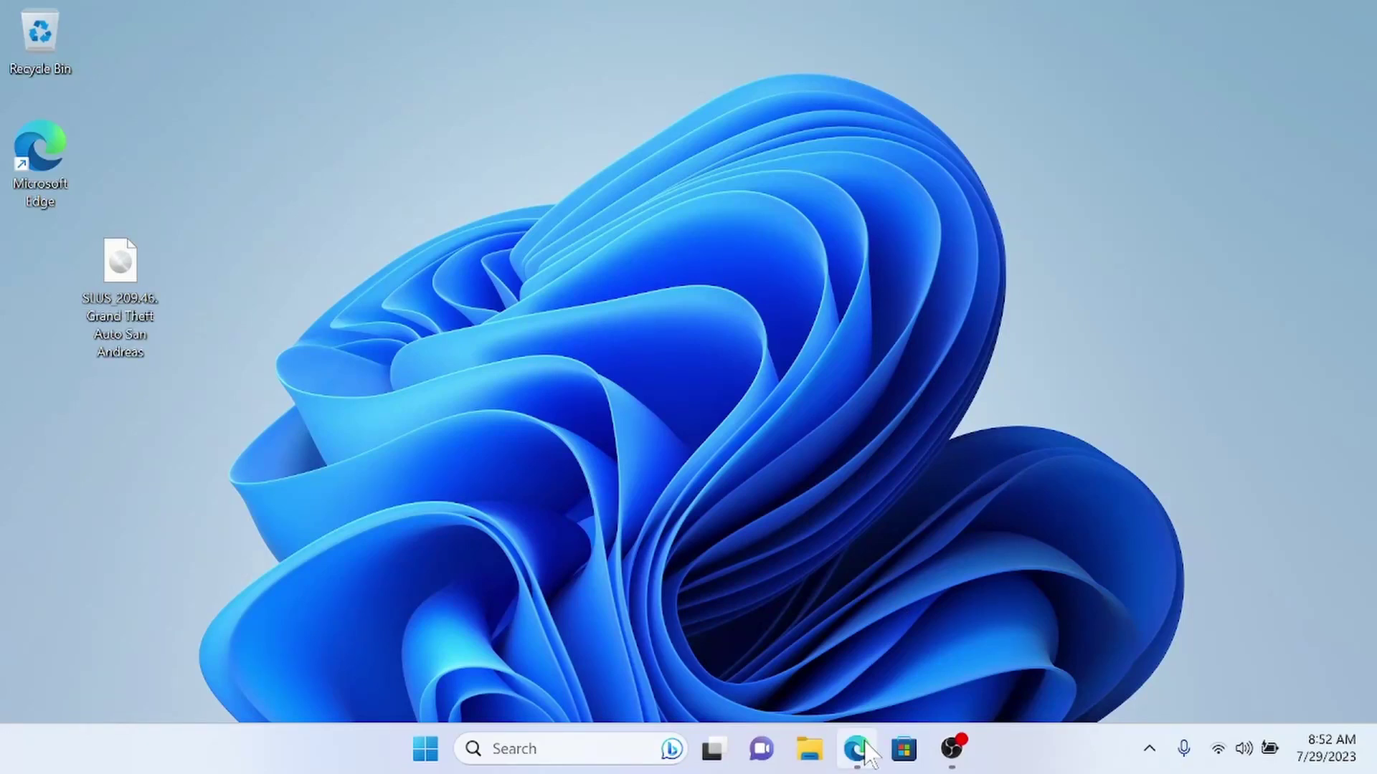
scroll(745, 463, down, 5)
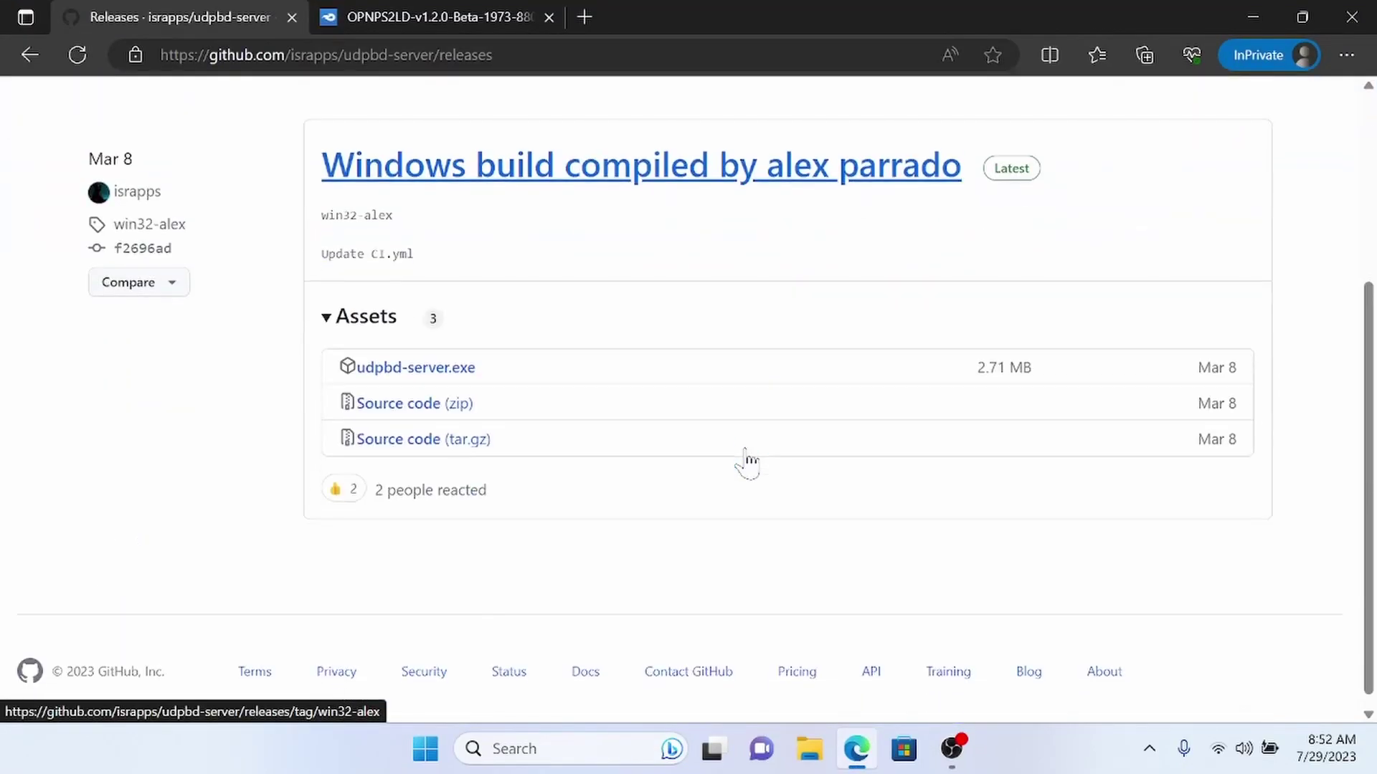
click(444, 370)
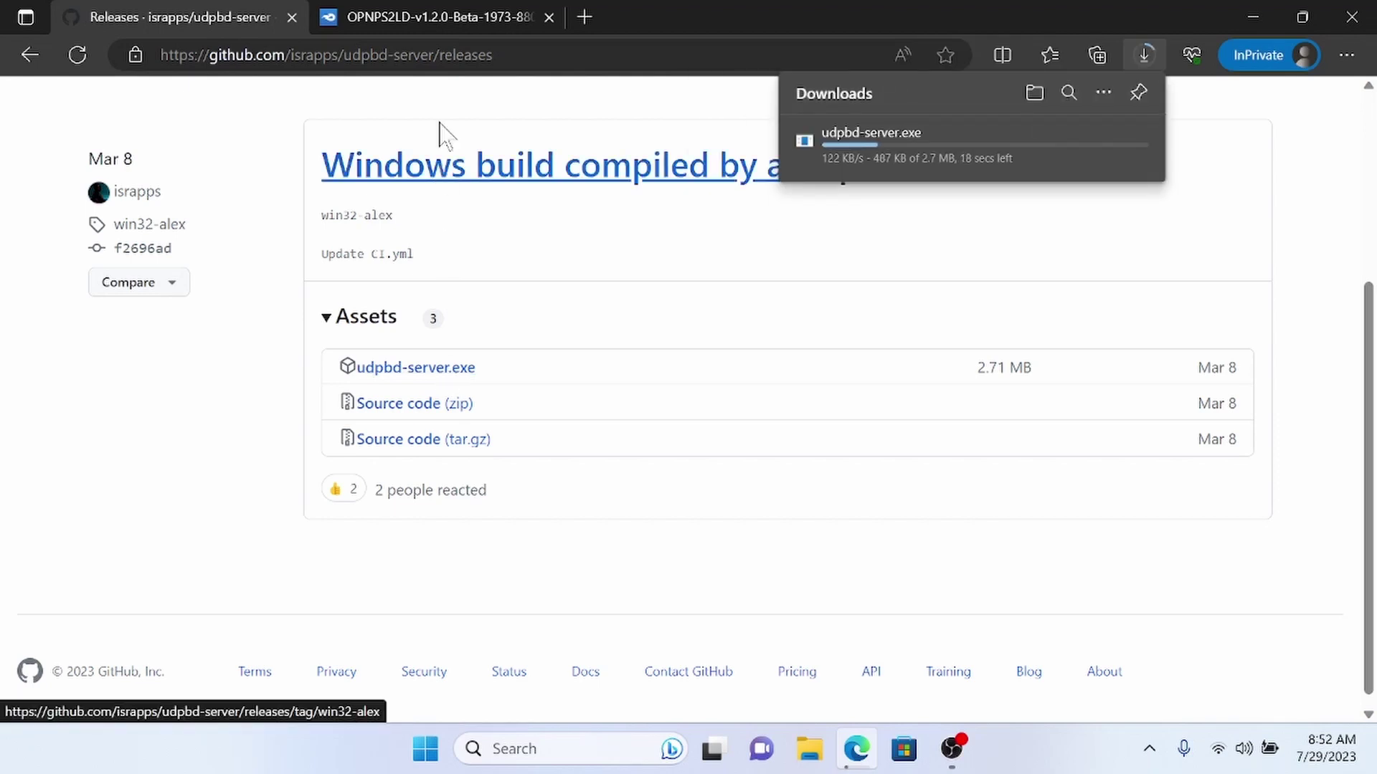
click(439, 16)
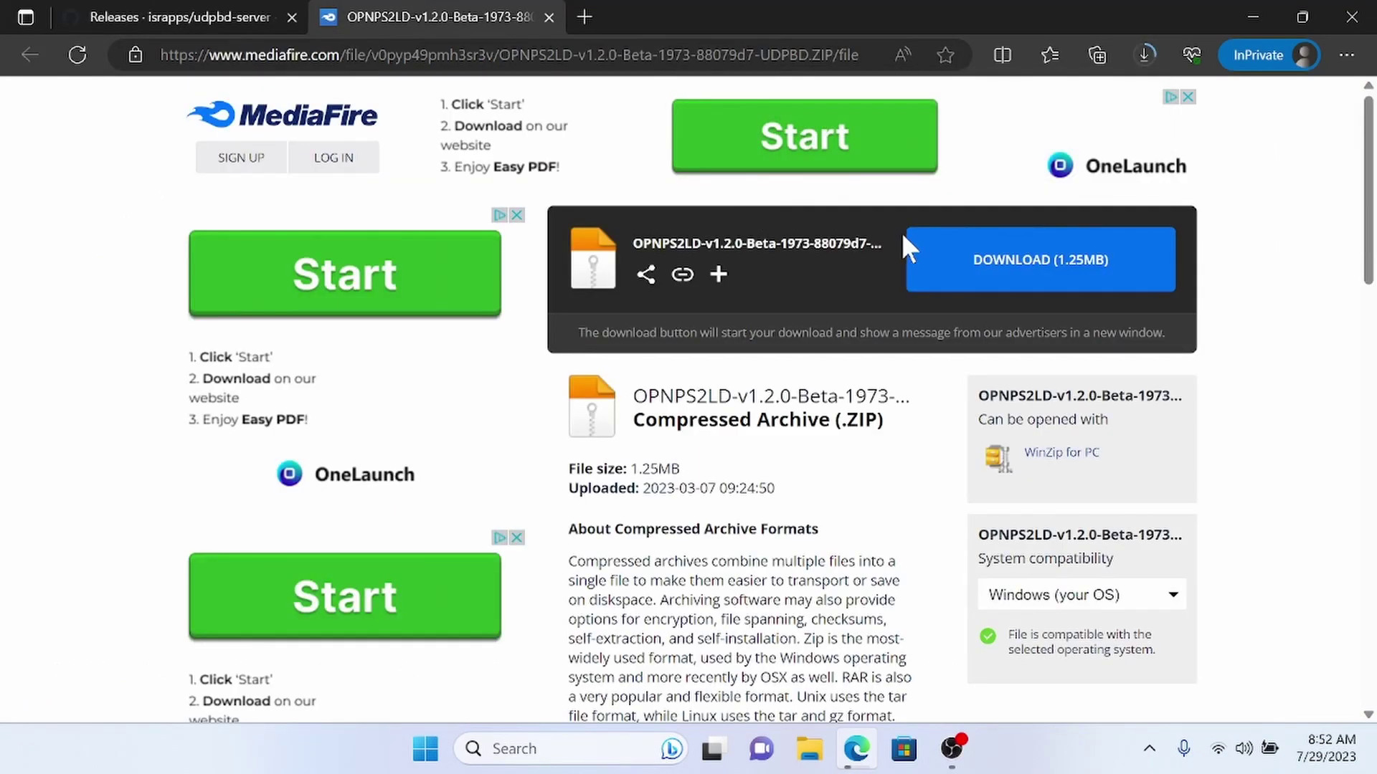
click(956, 256)
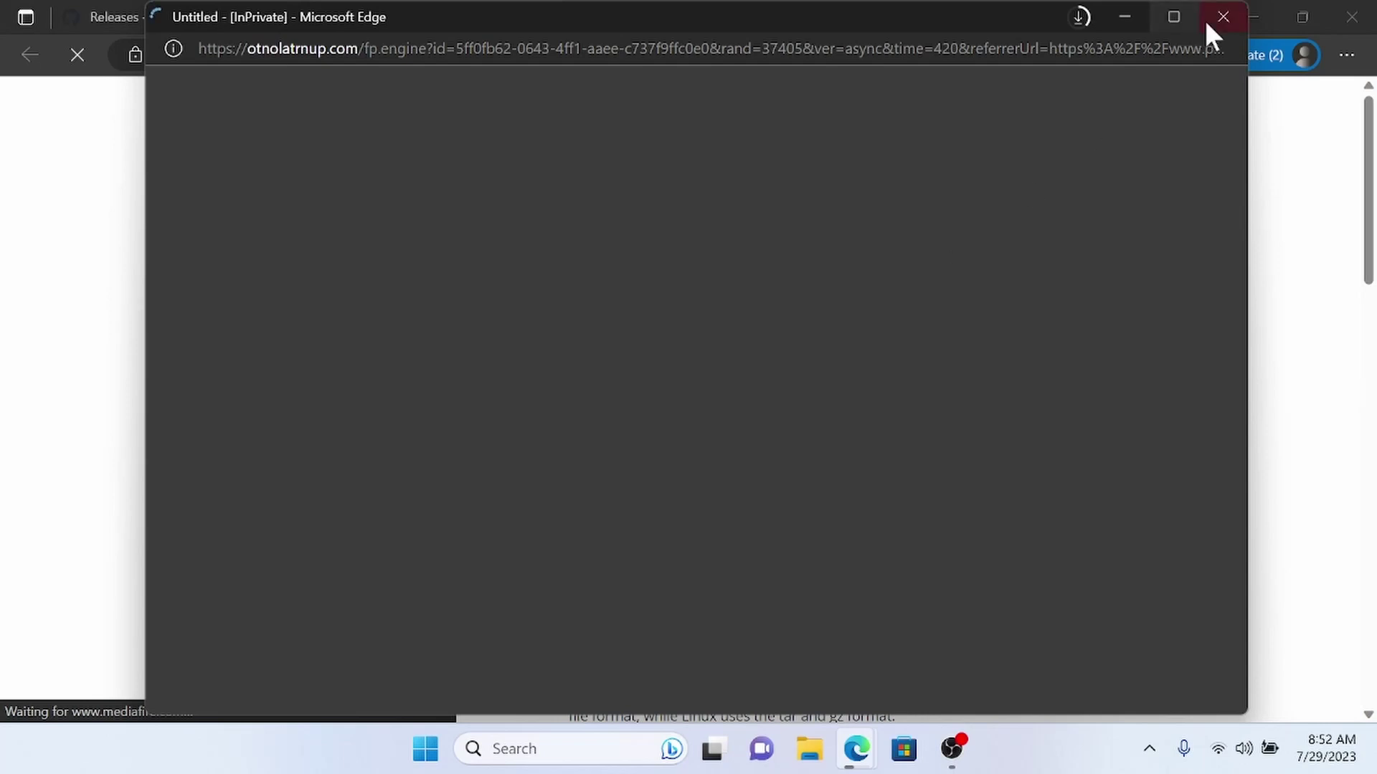
click(1212, 21)
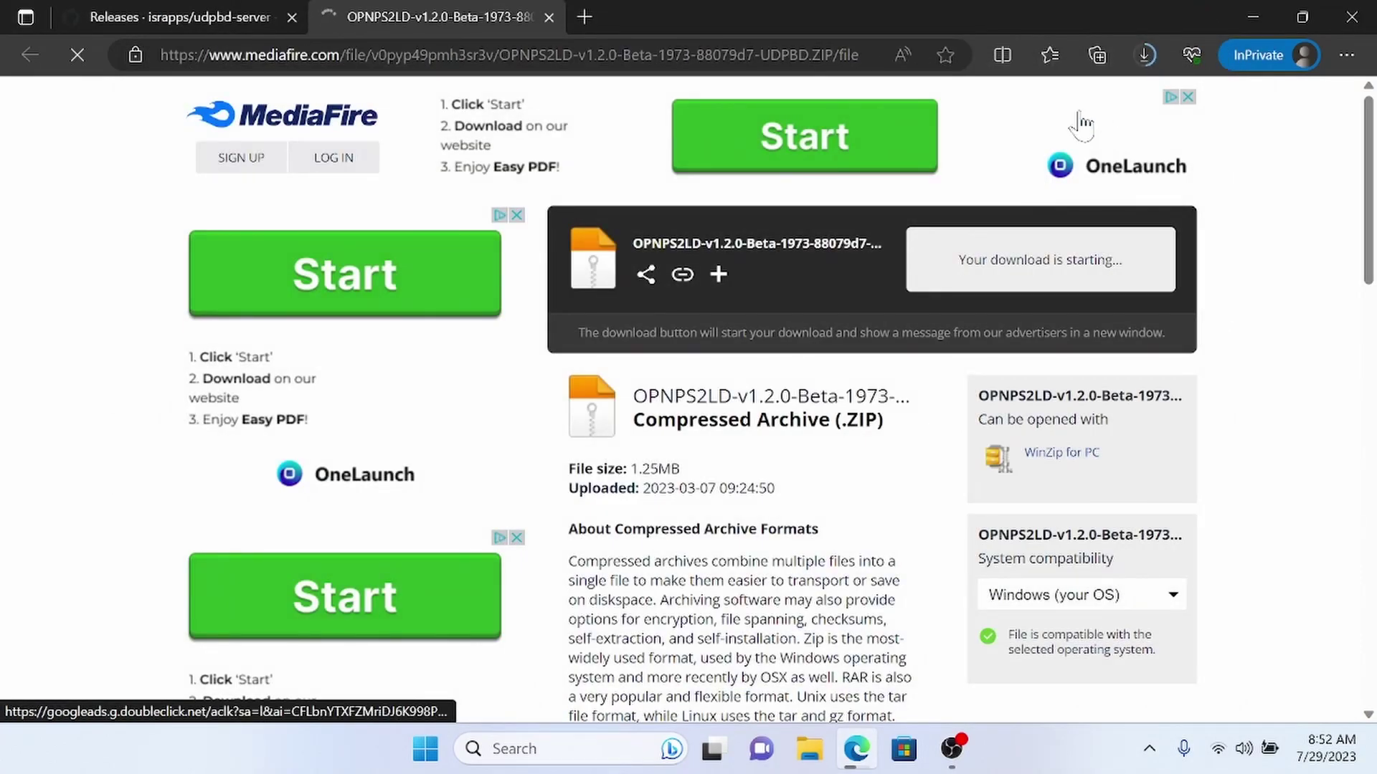
- Keep the unverified udpbd-server.exe anyway despite the SmartScreen warning
click(1140, 55)
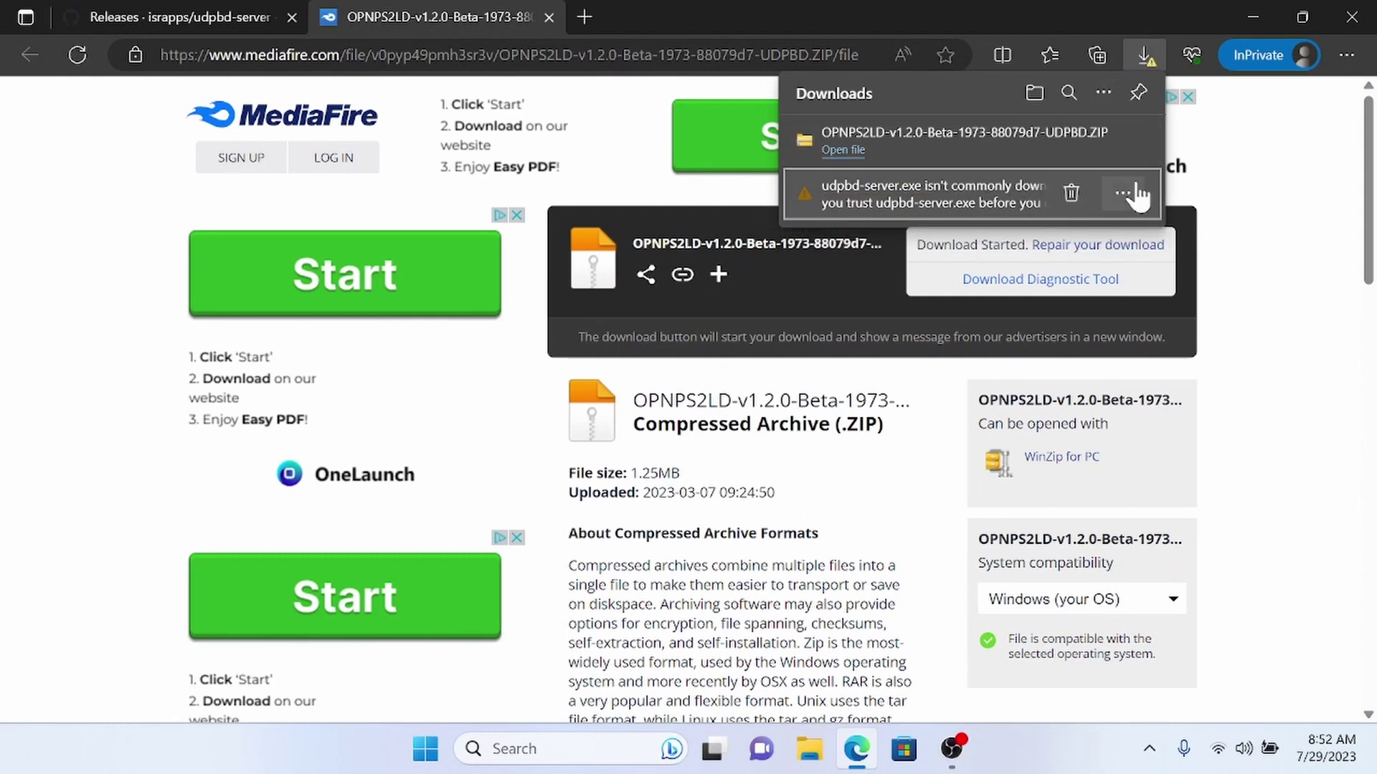
click(1123, 192)
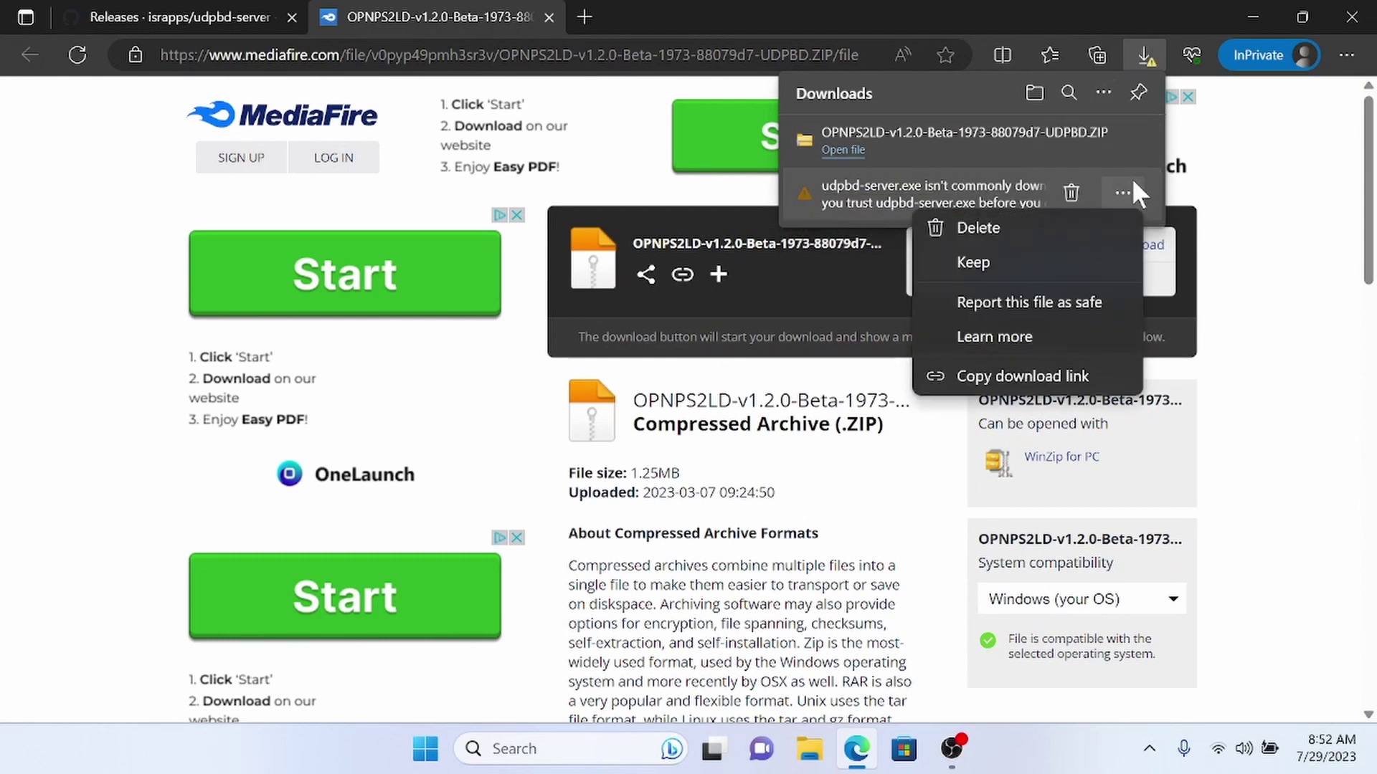
click(1061, 263)
click(943, 405)
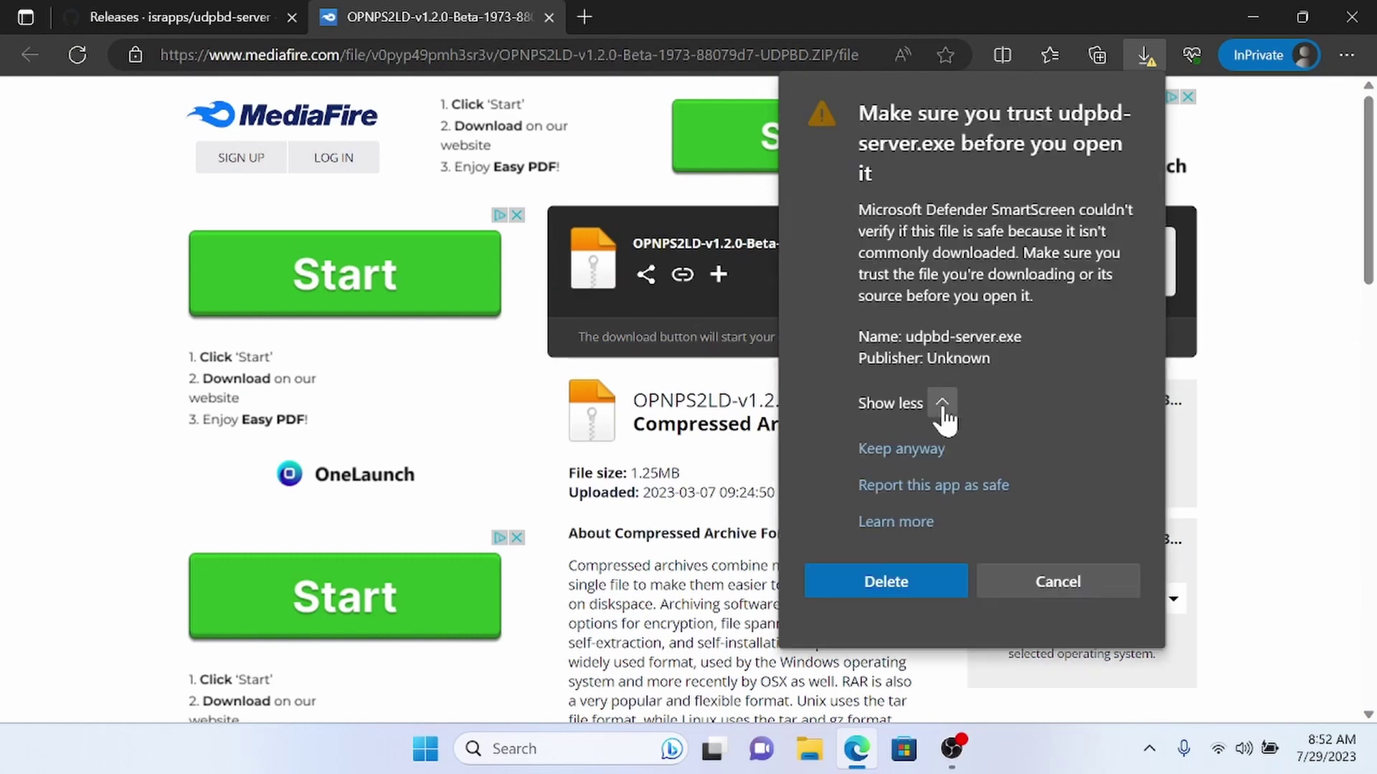
click(924, 451)
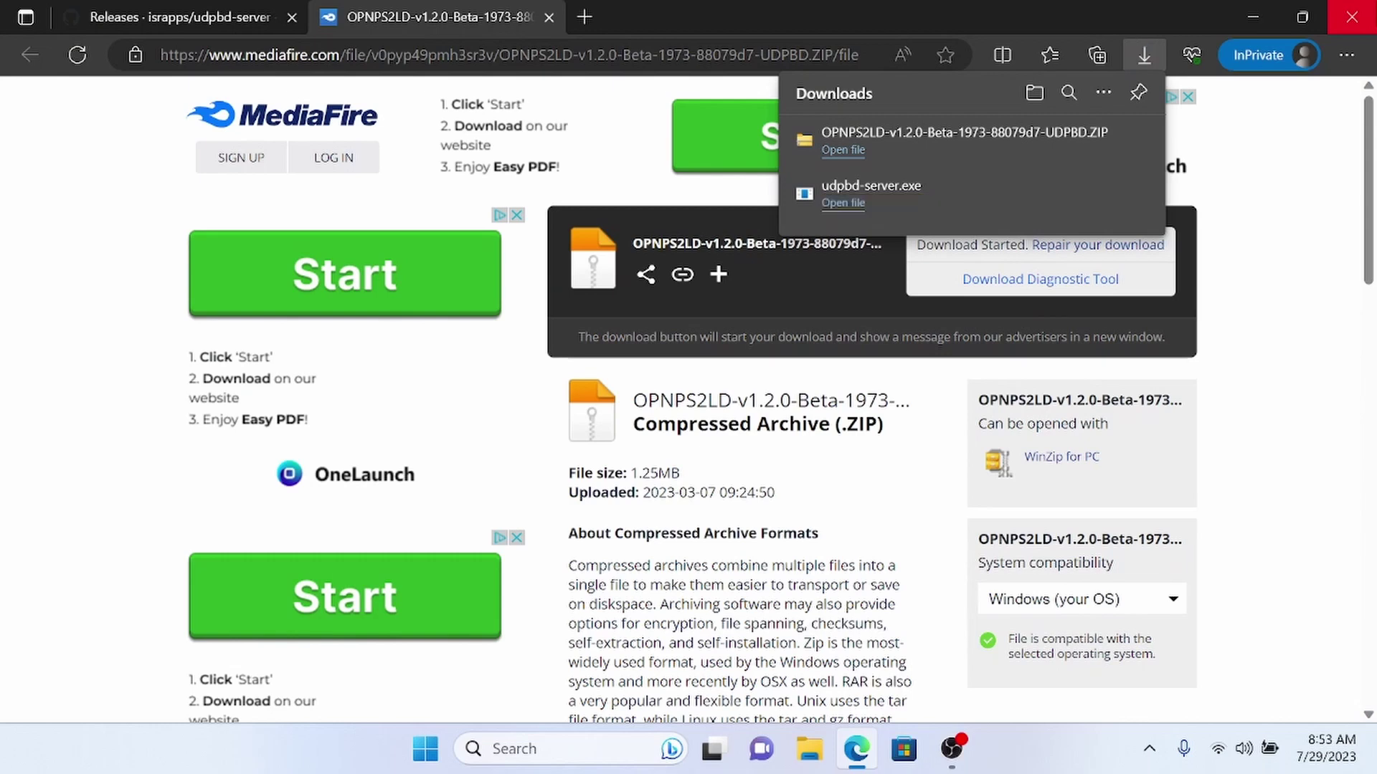
click(1352, 16)
- Close Edge and open the downloaded OPNPS2LD zip from Downloads in File Explorer
click(1351, 16)
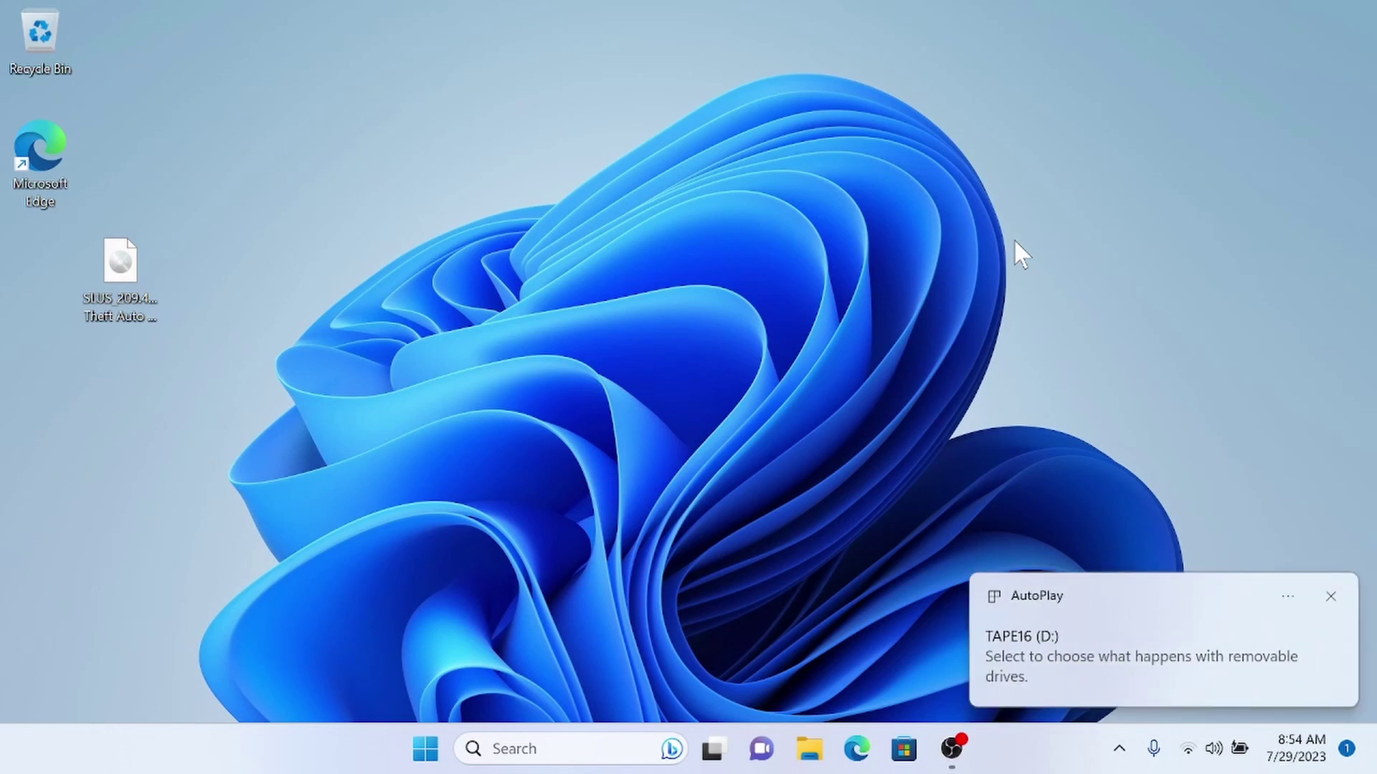
click(810, 748)
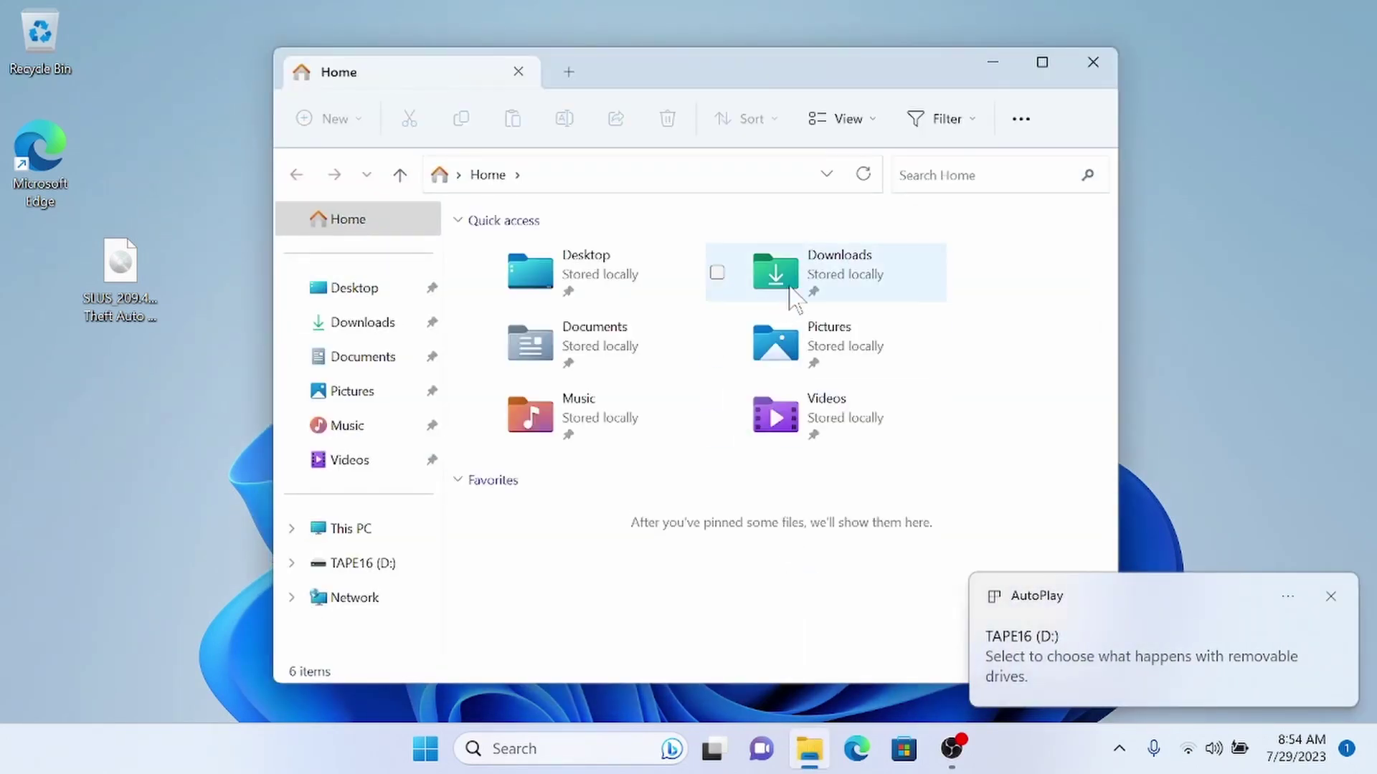
double_click(793, 297)
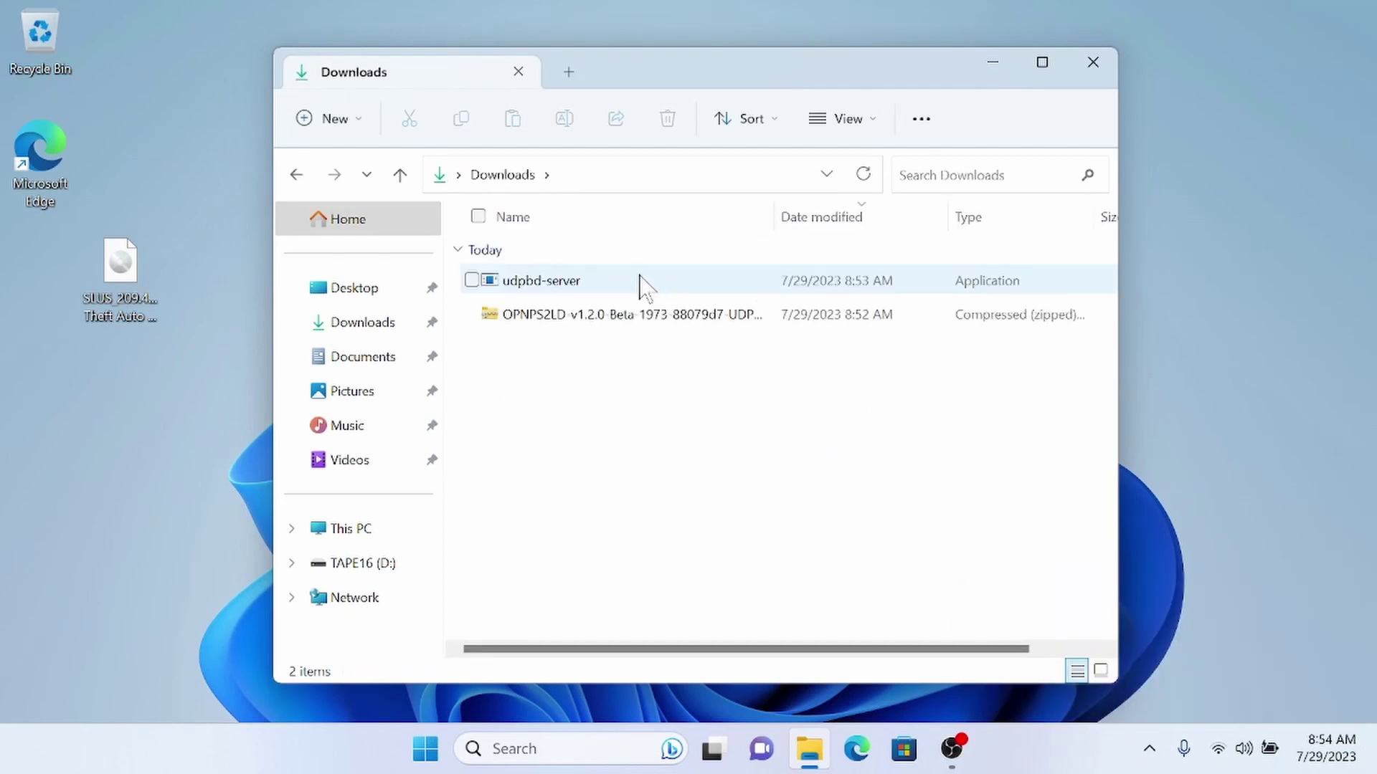
double_click(581, 318)
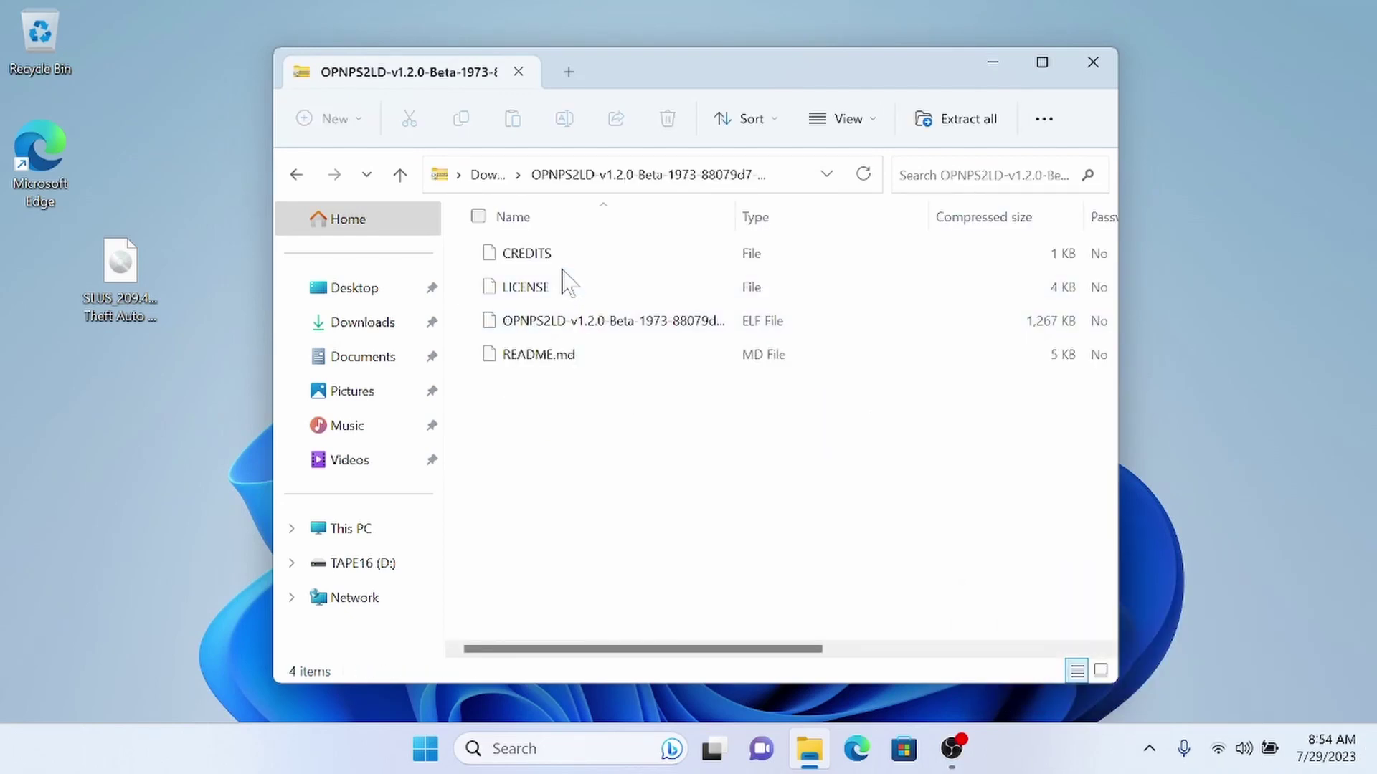
- Copy the OPNPS2LD ELF file and go to the TAPE16 (D:) drive
click(562, 324)
right_click(562, 327)
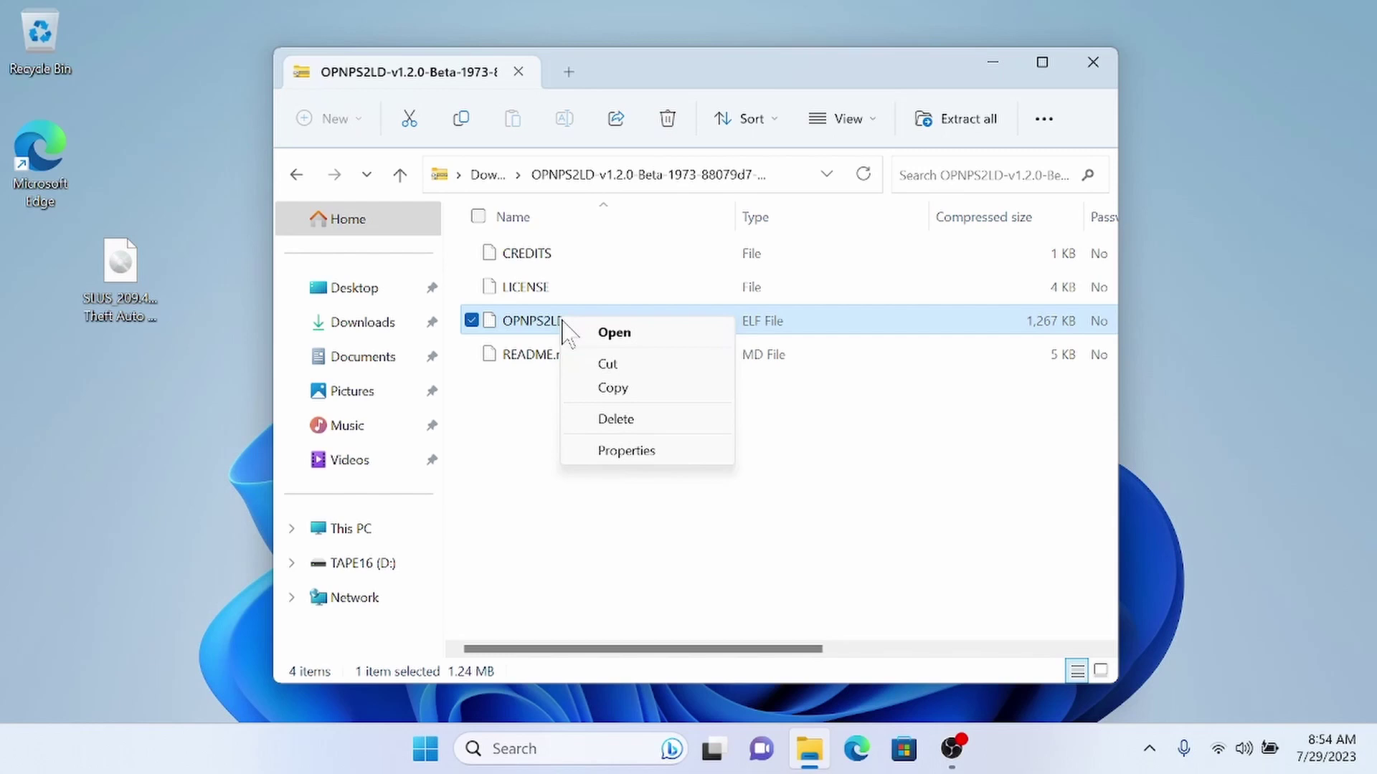
click(625, 389)
click(362, 563)
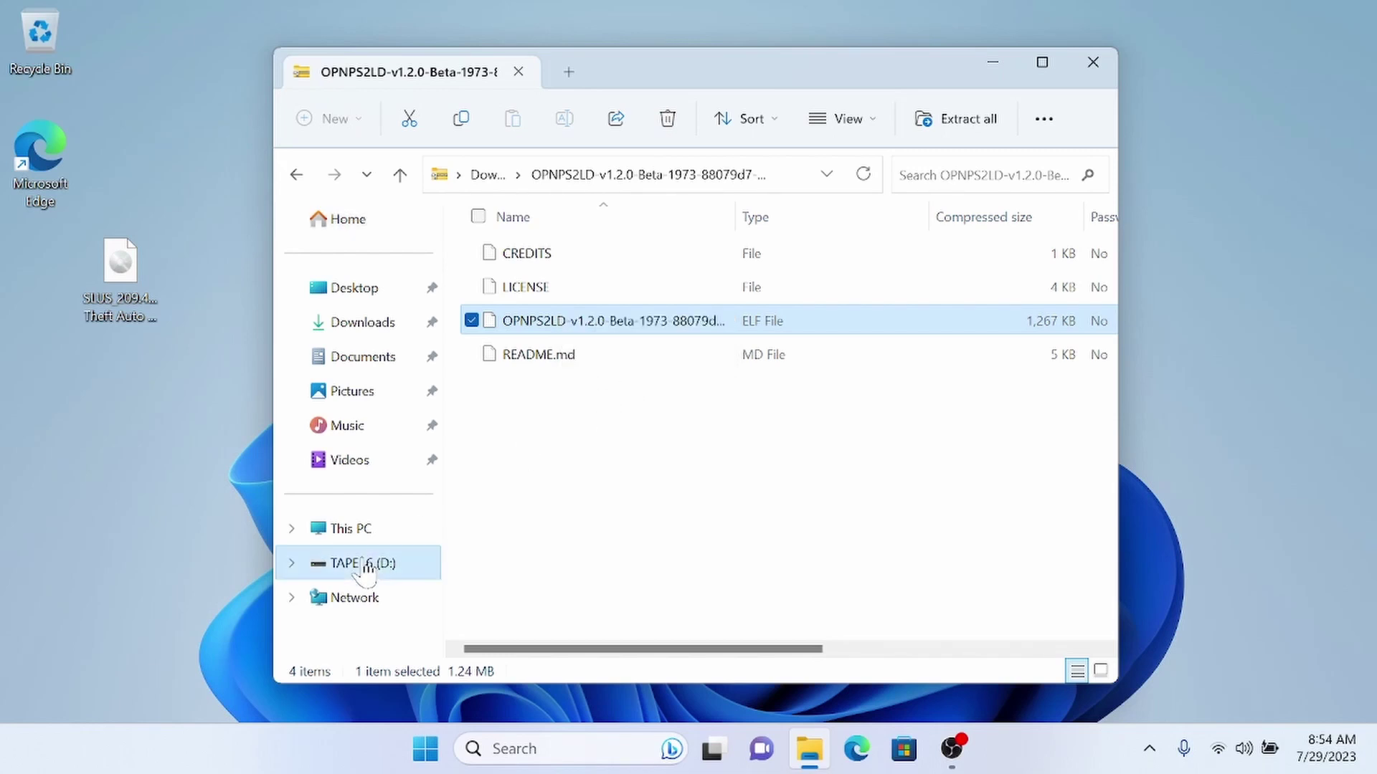
- Create a new folder named OPL on TAPE16 (D:)
right_click(702, 434)
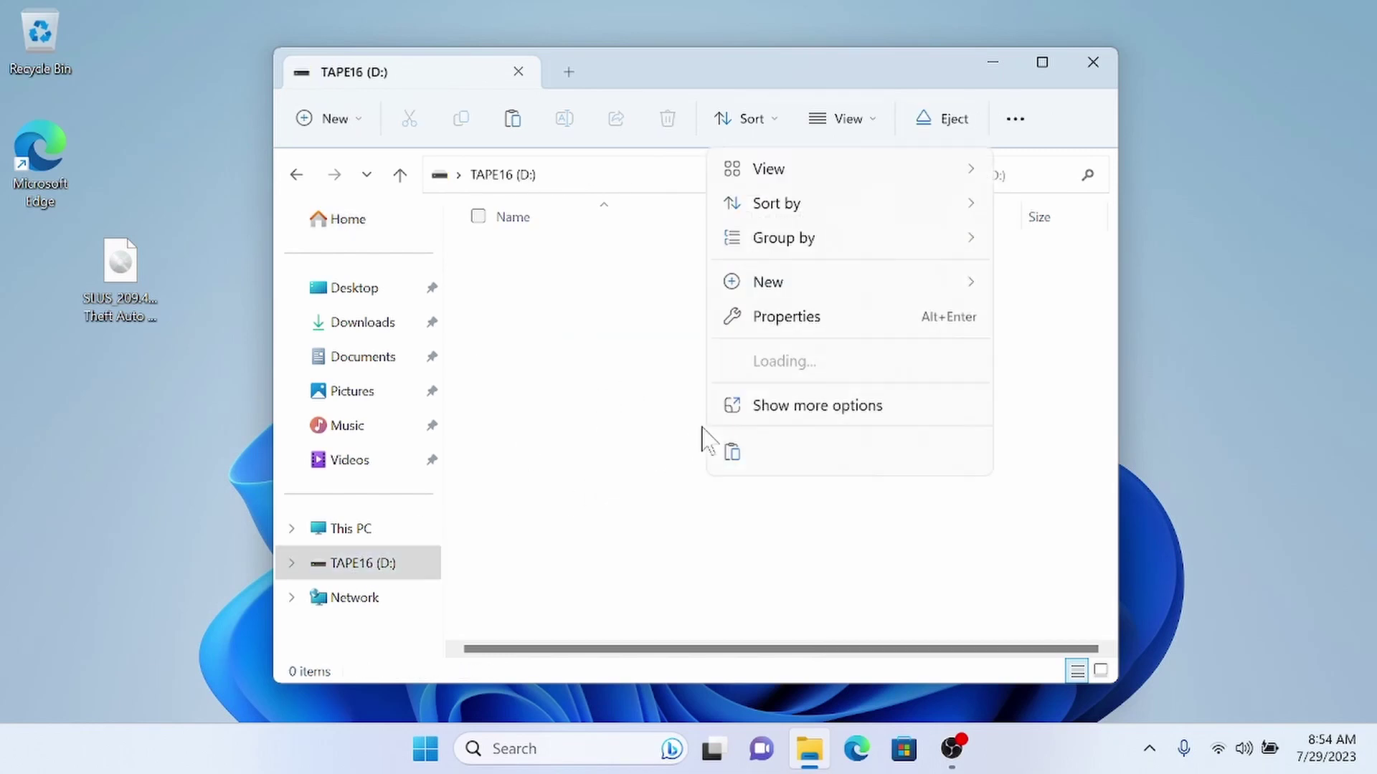
mouse_move(918, 285)
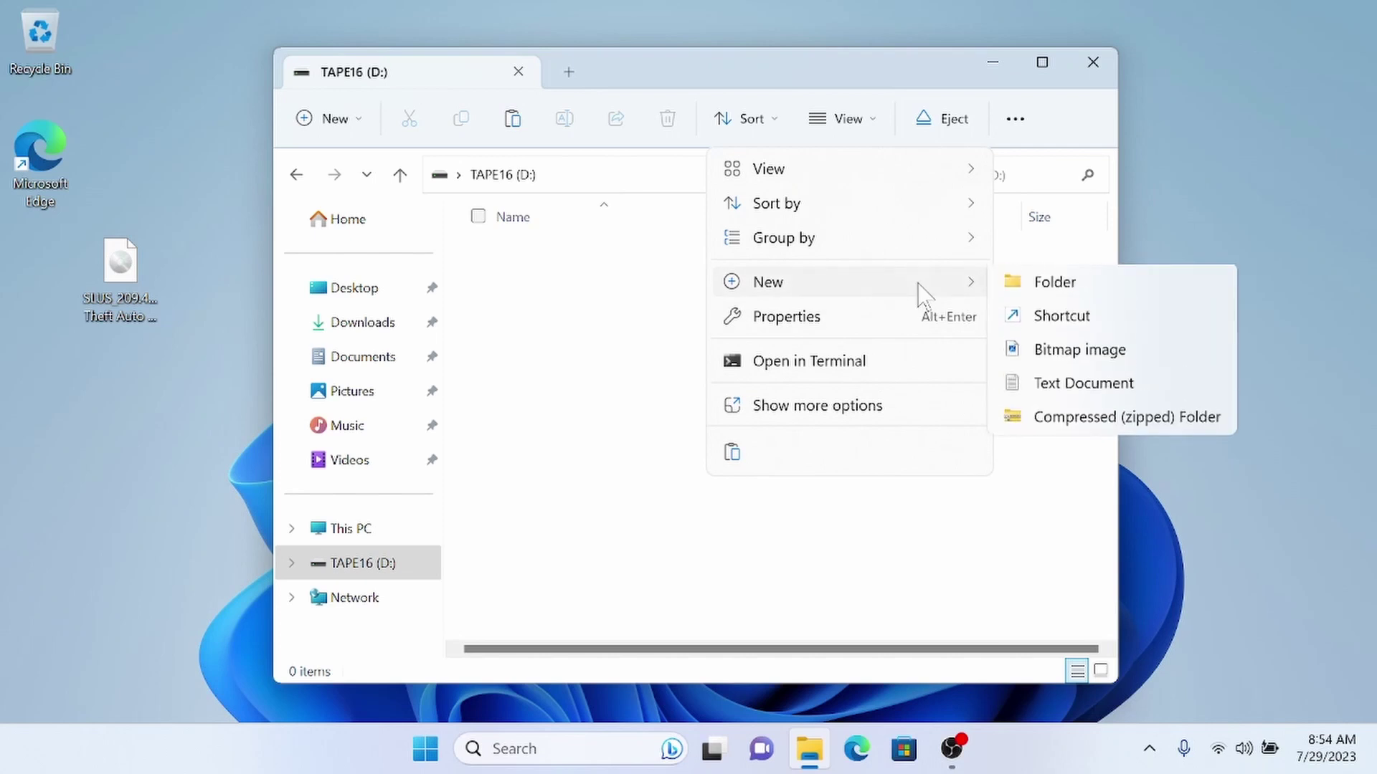
click(1018, 284)
text(OPL)
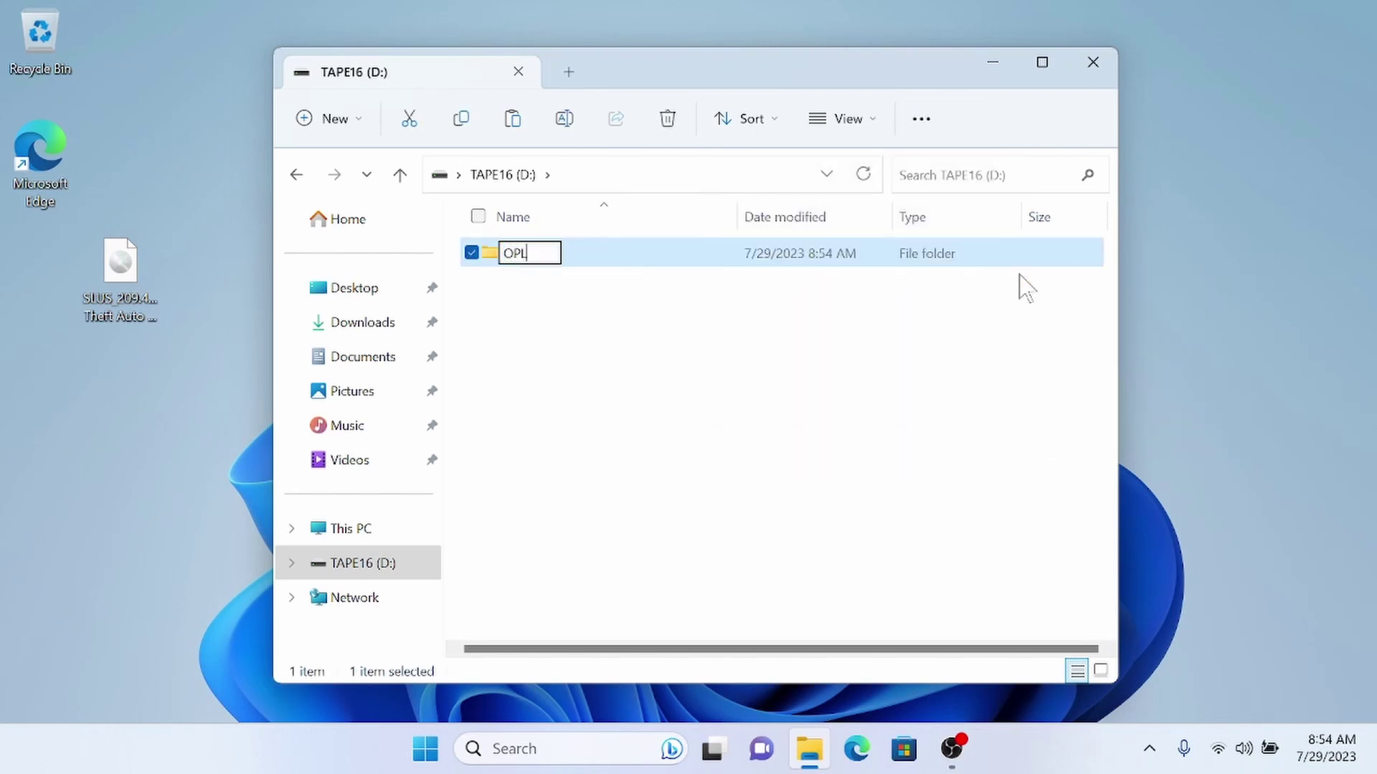
click(821, 425)
- Paste the OPNPS2LD ELF into the OPL folder and eject TAPE16 (D:)
double_click(535, 257)
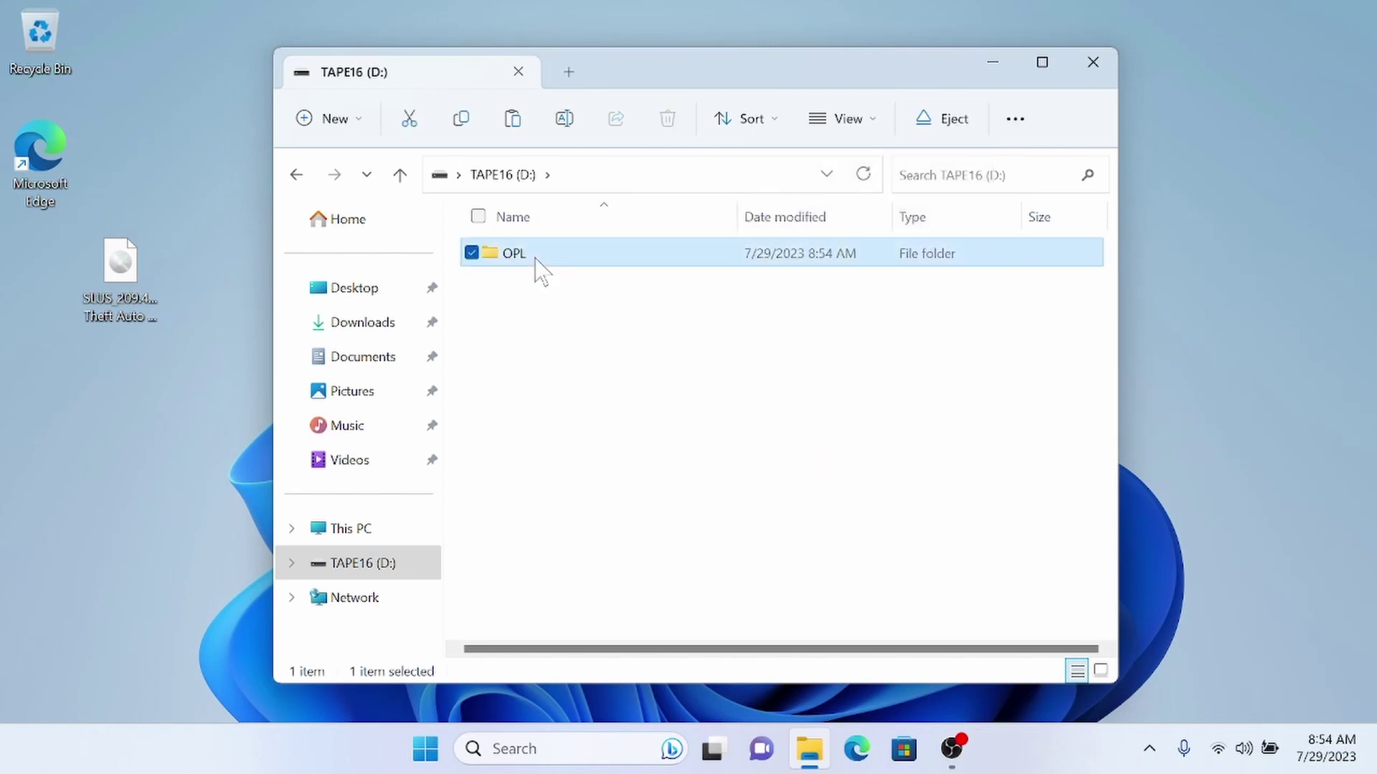
right_click(542, 271)
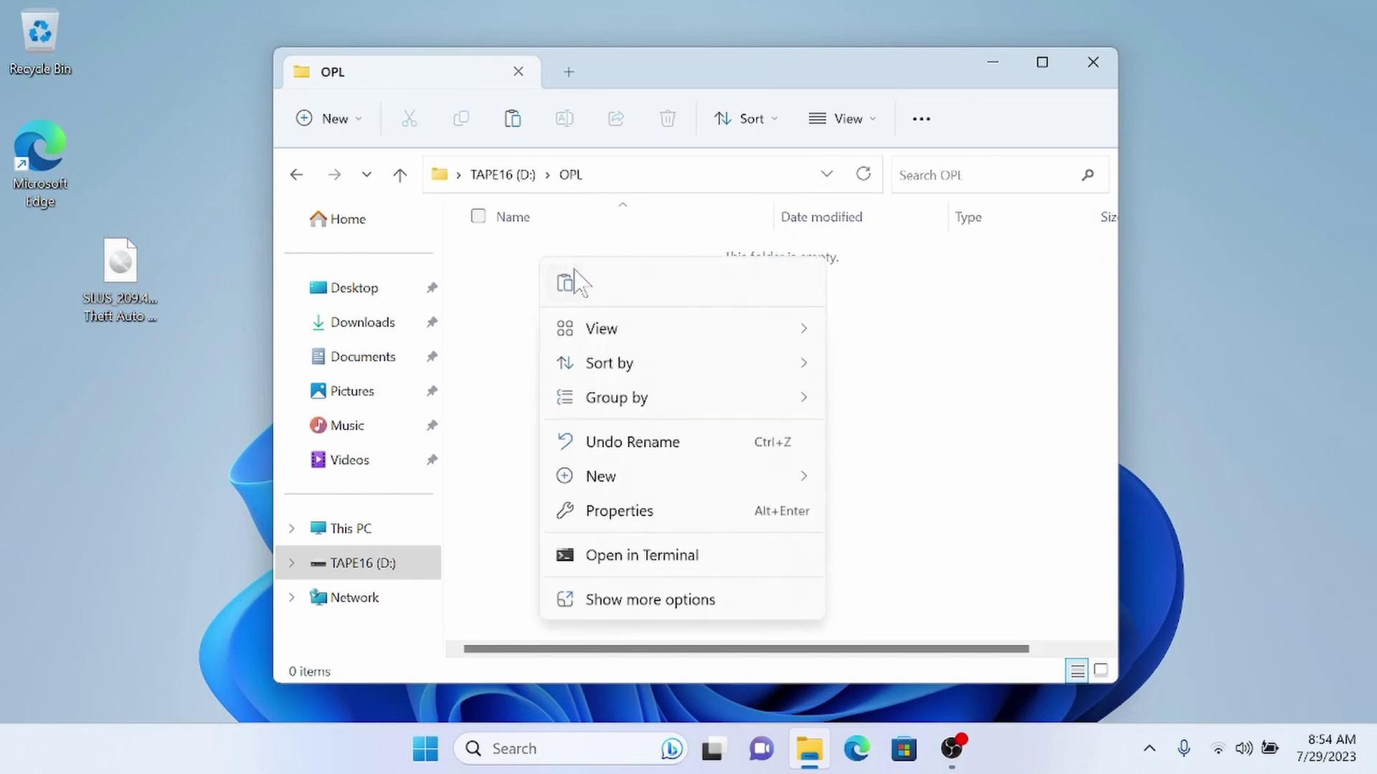
click(567, 280)
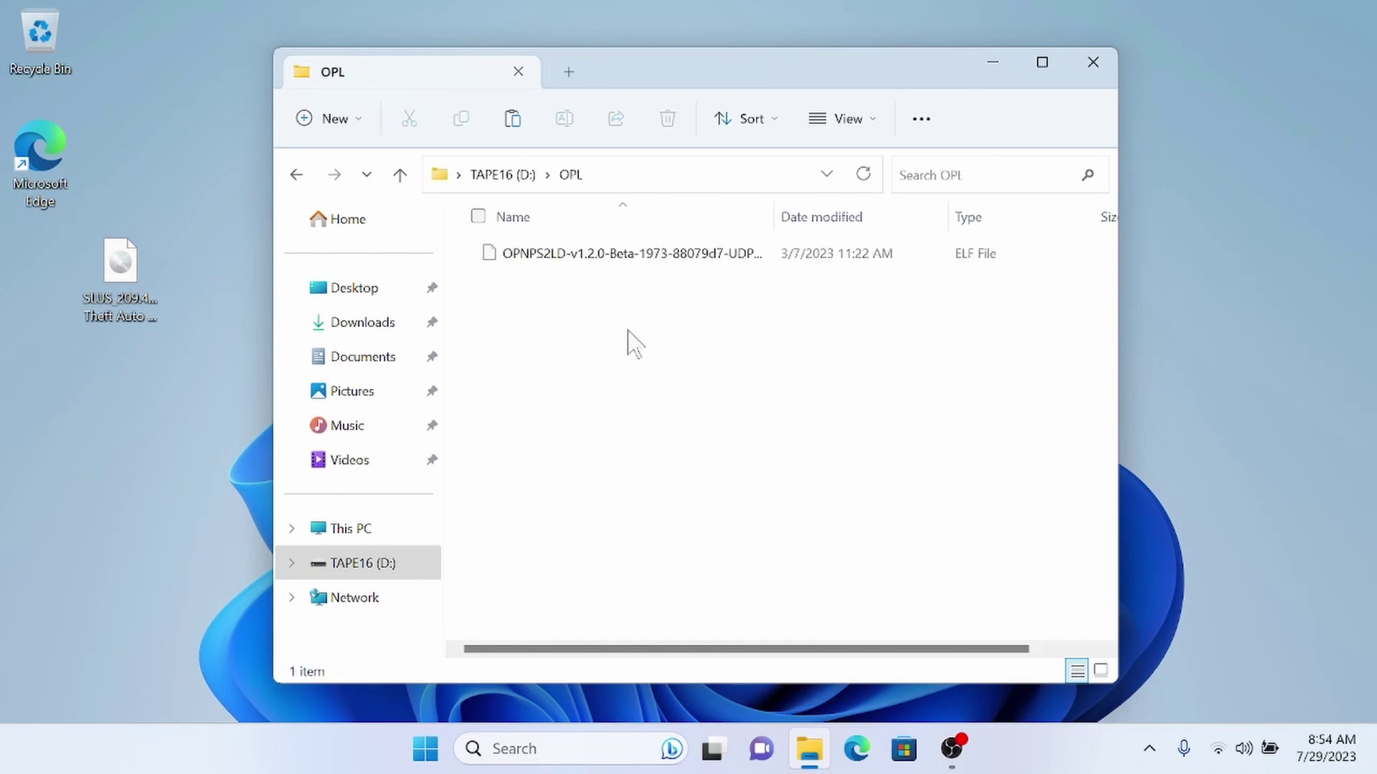
right_click(370, 574)
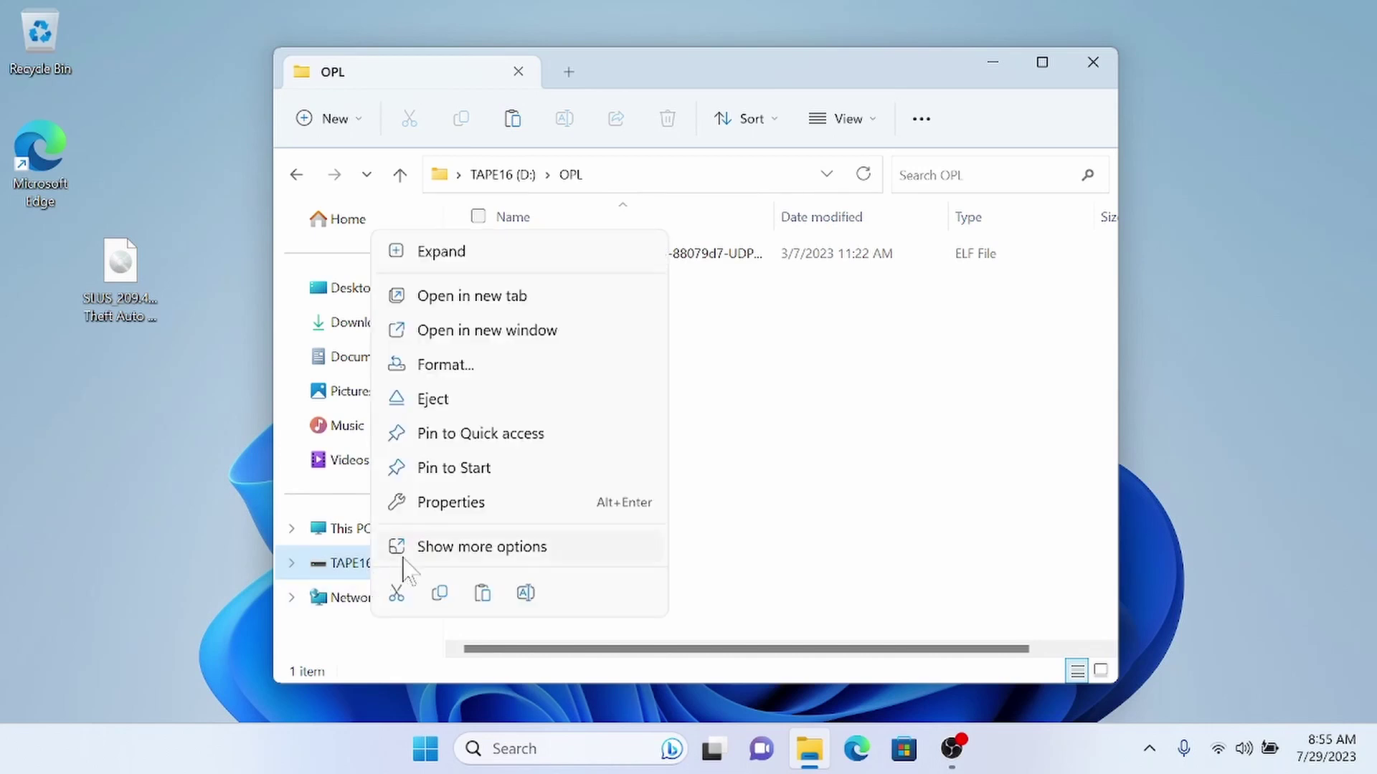
click(497, 399)
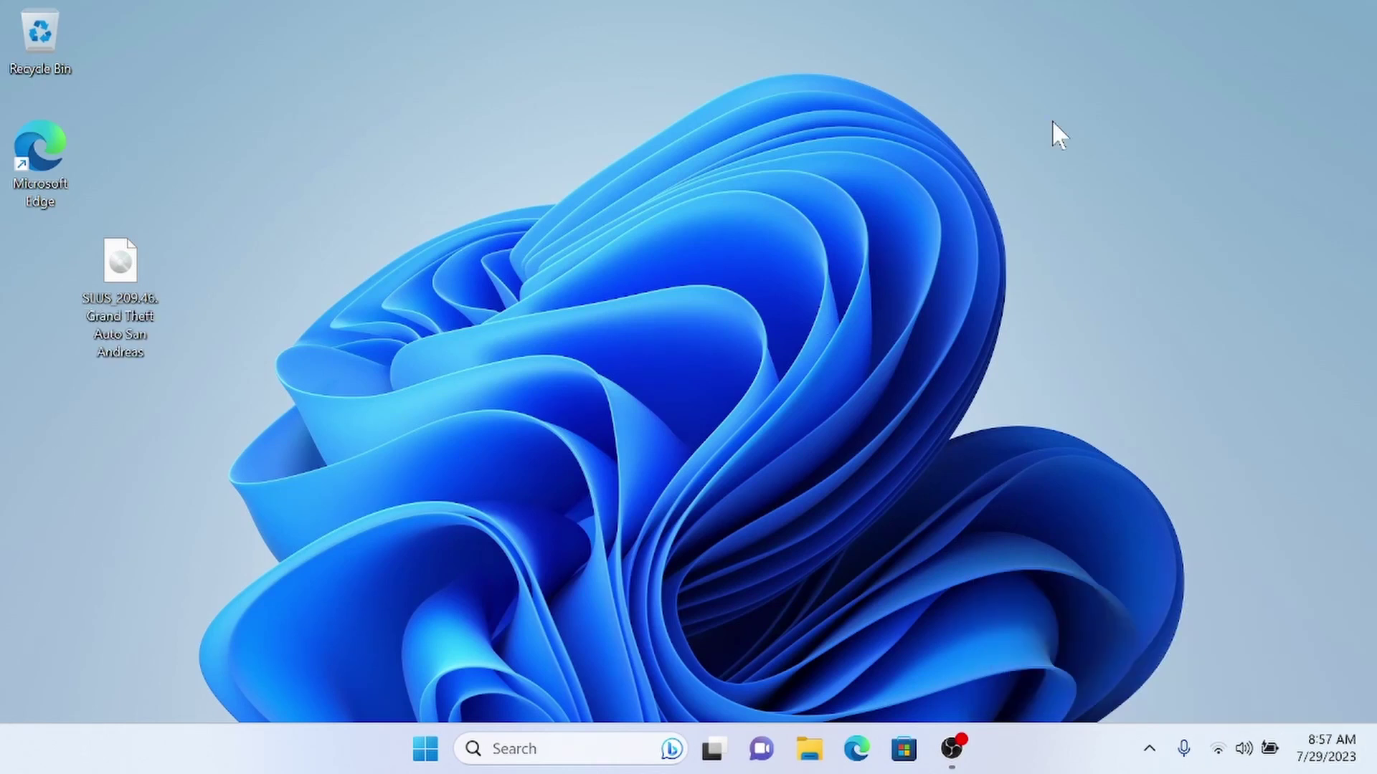
- Set the plugged-in sleep timeout to Never in Power Options and save
key(super+r)
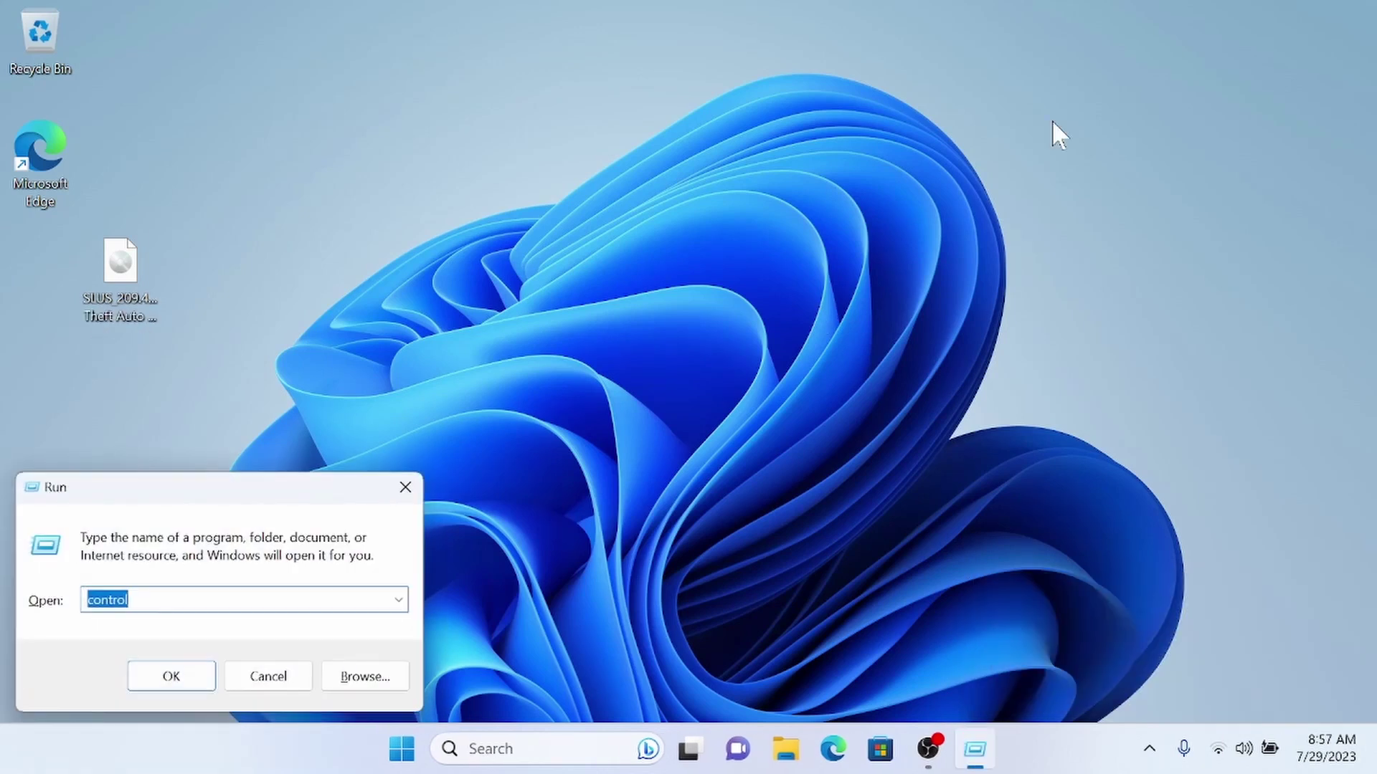
text(c)
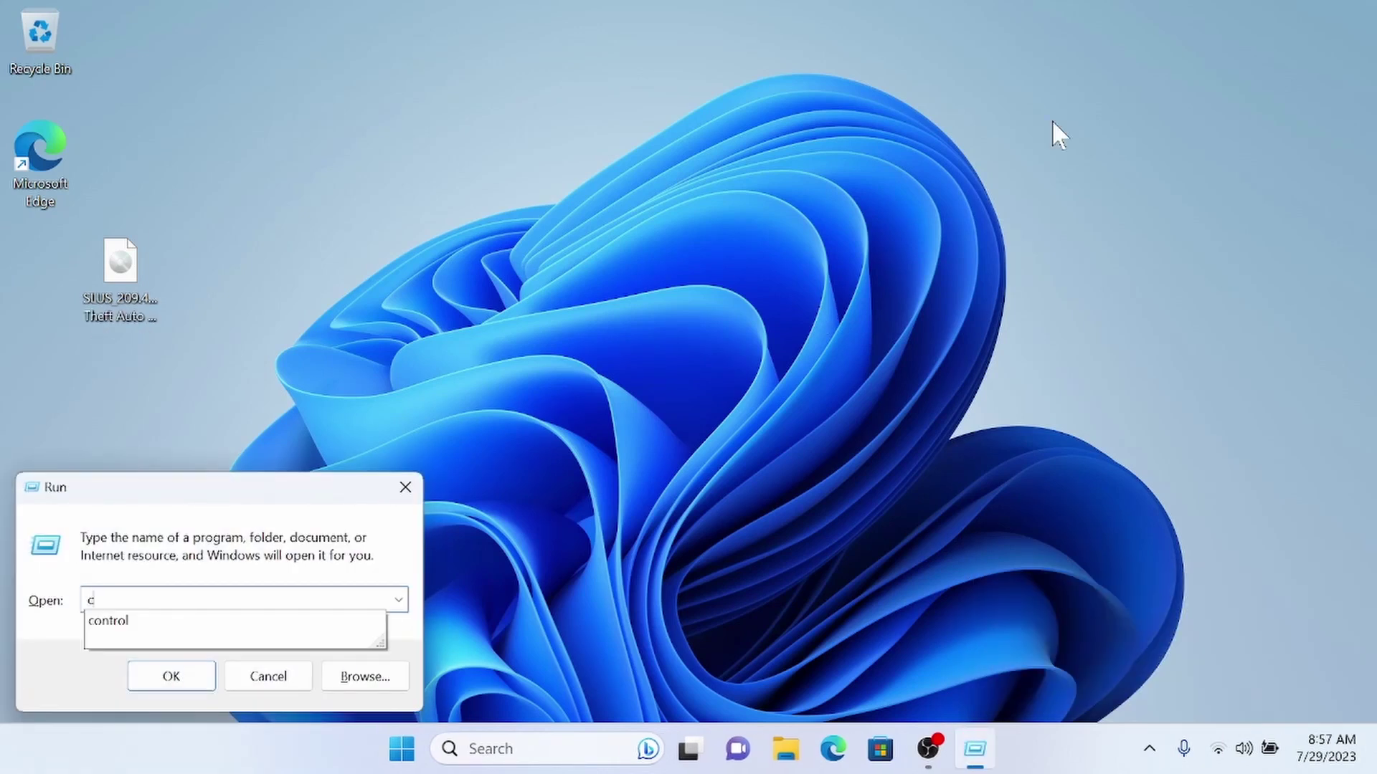
text(ontrol)
key(Return)
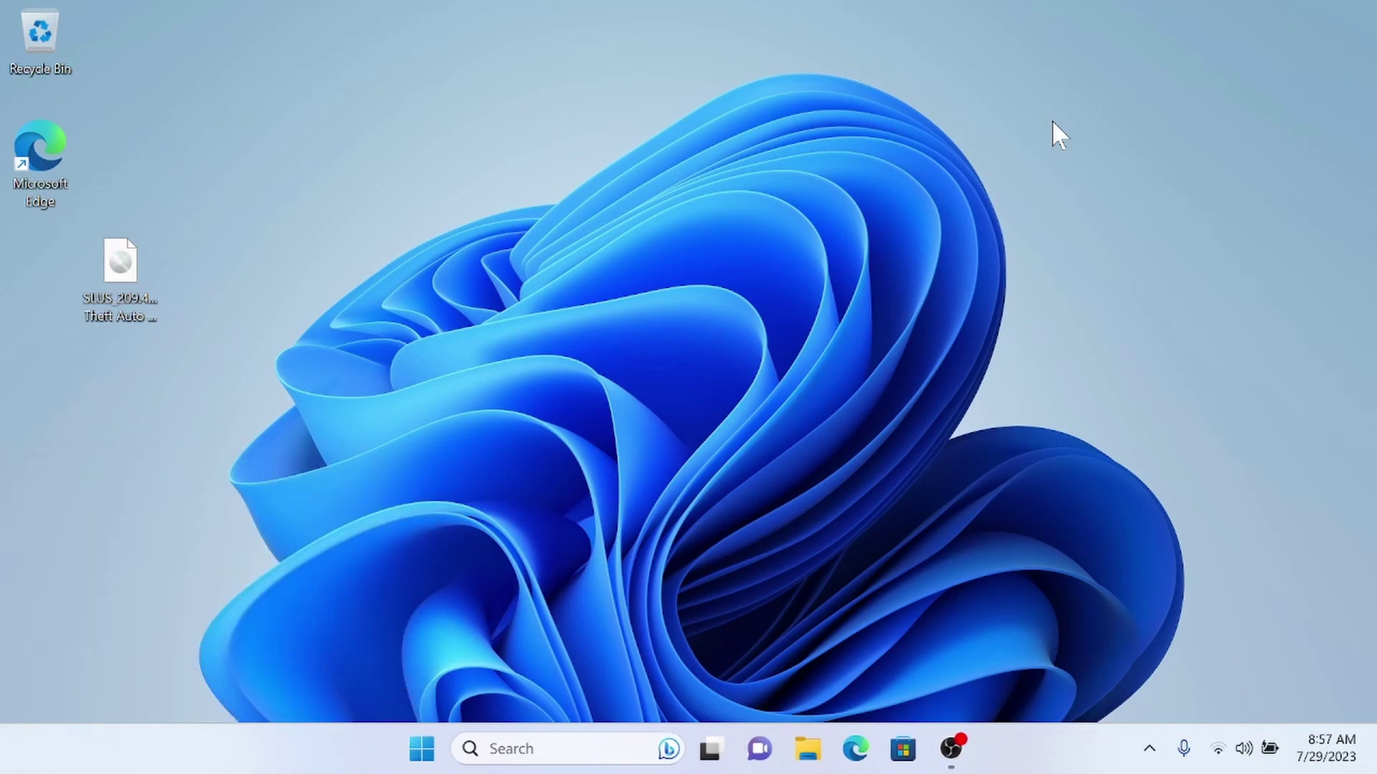
click(532, 391)
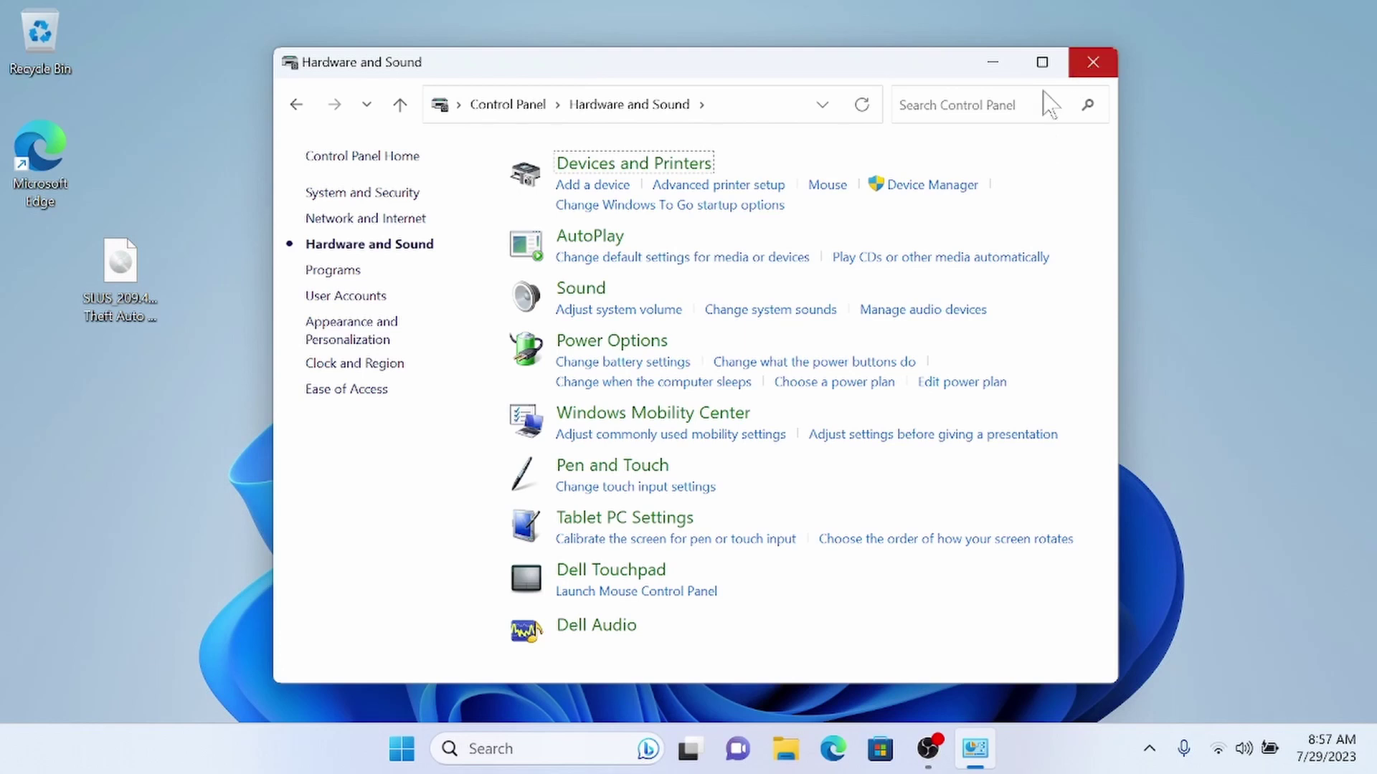
click(645, 343)
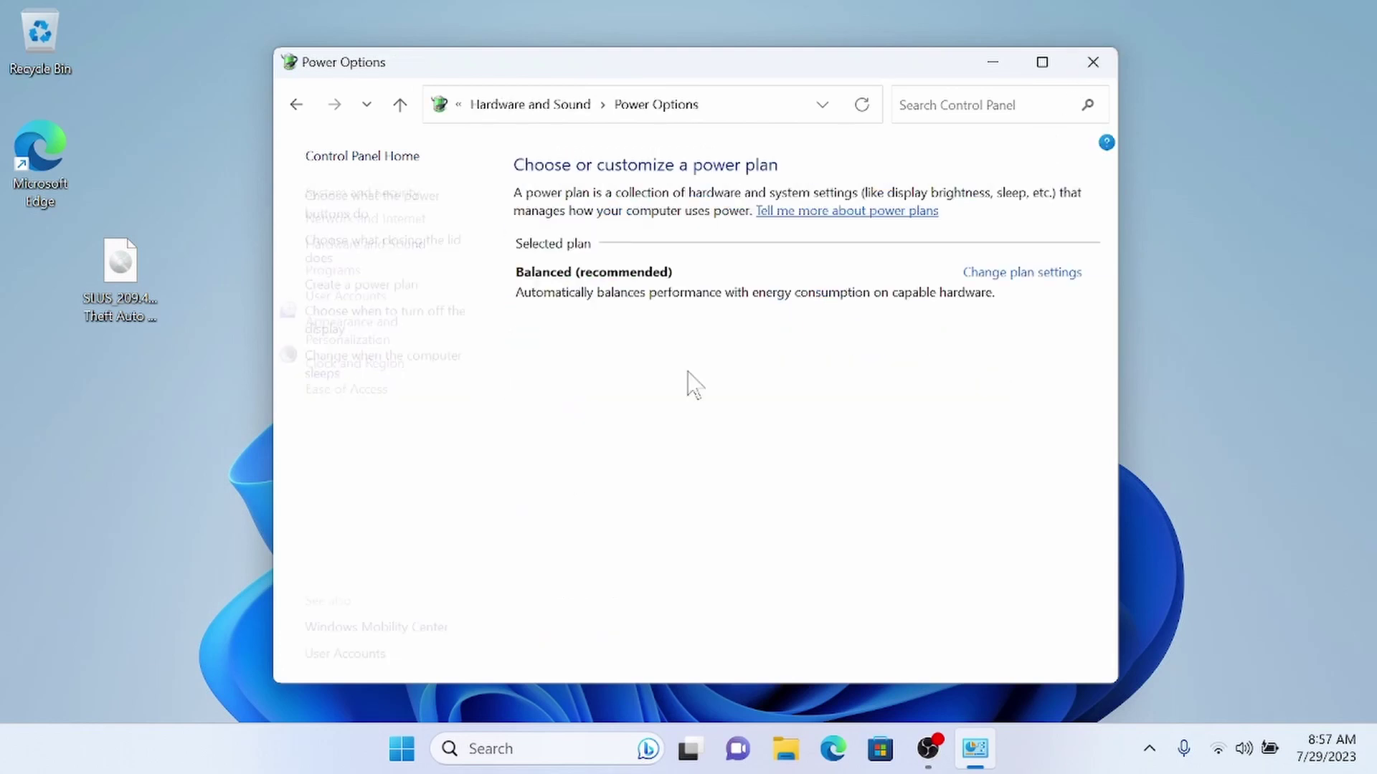
click(416, 362)
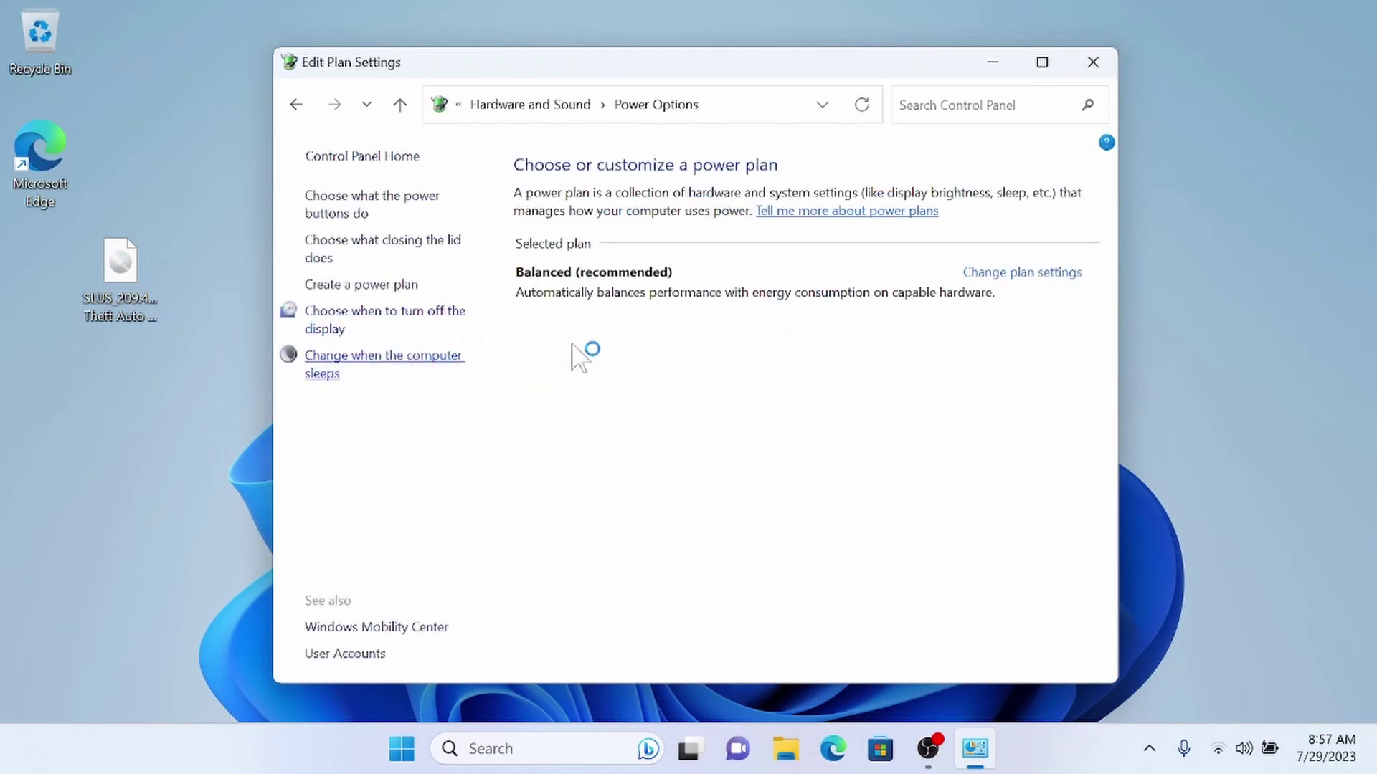
click(837, 327)
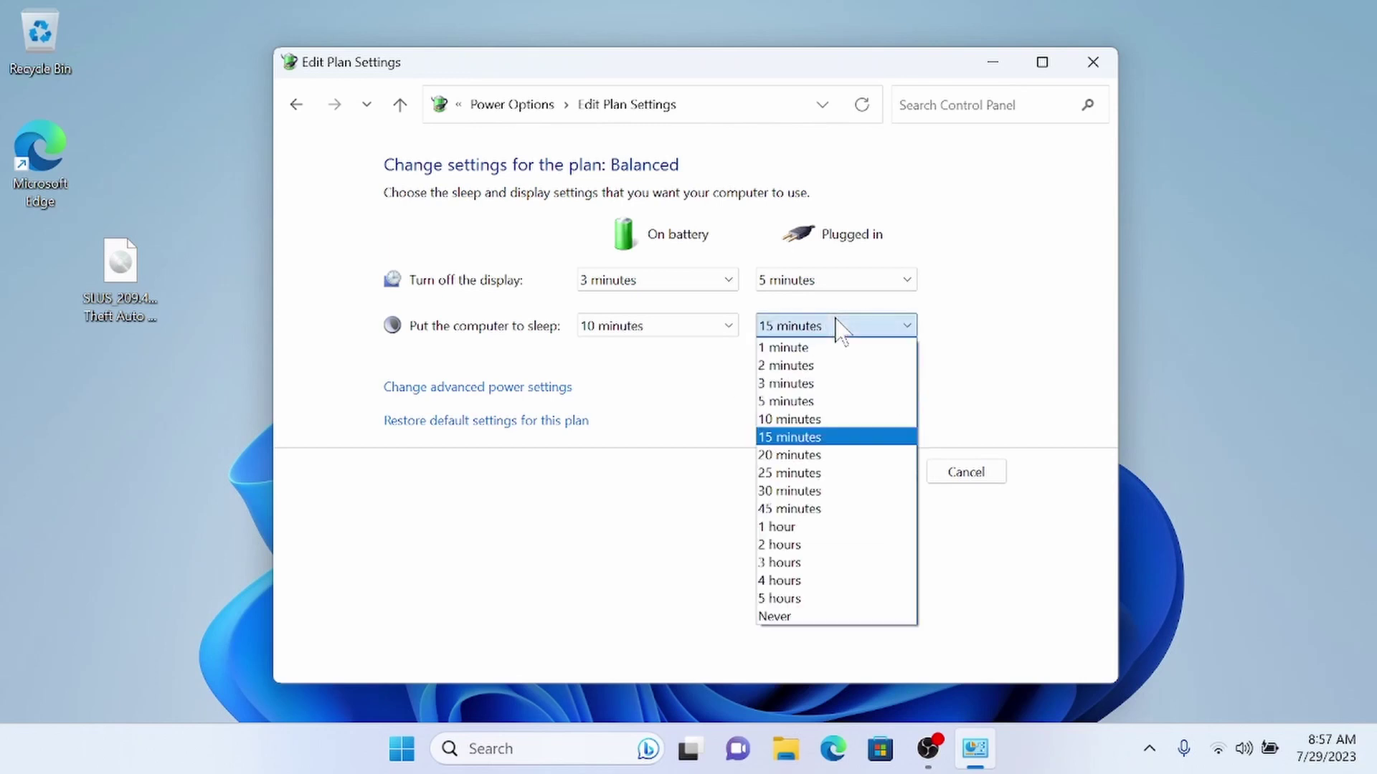
click(844, 611)
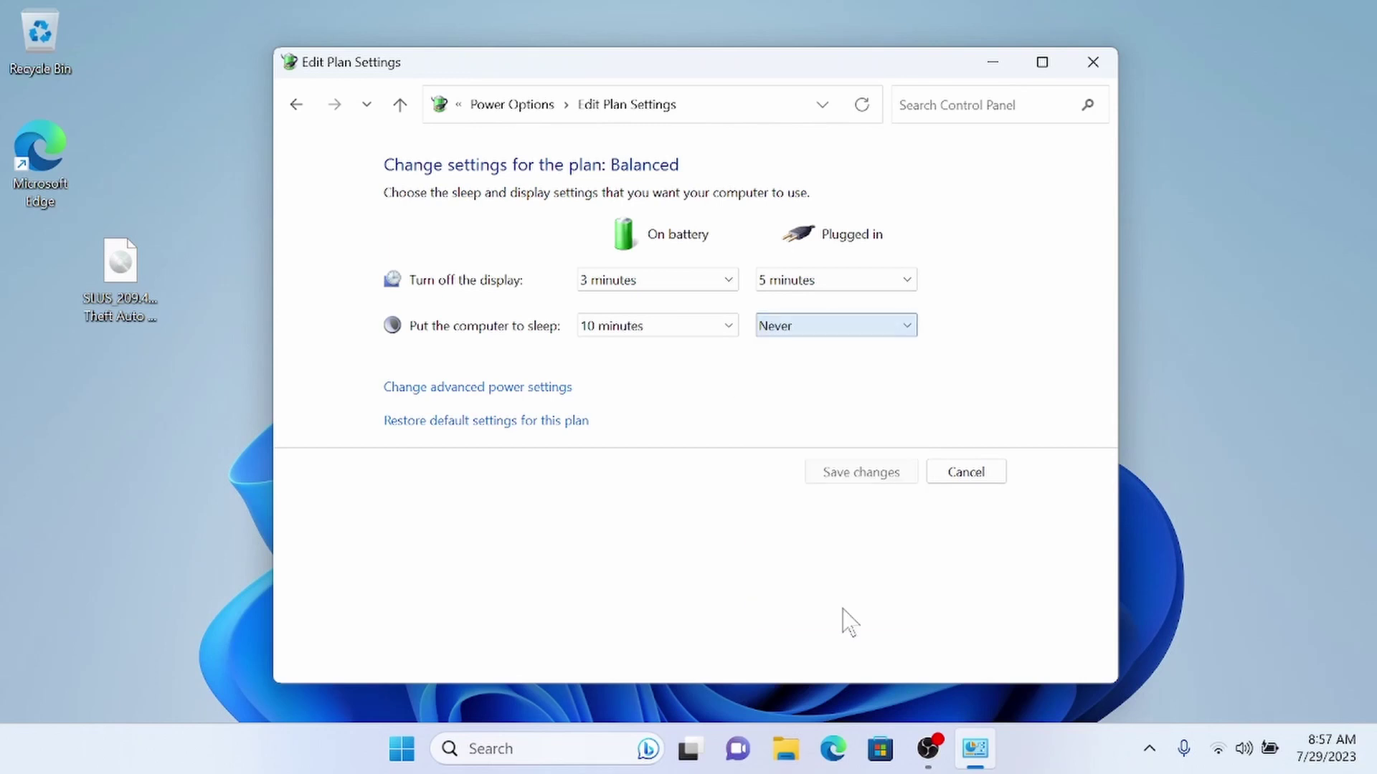
click(854, 479)
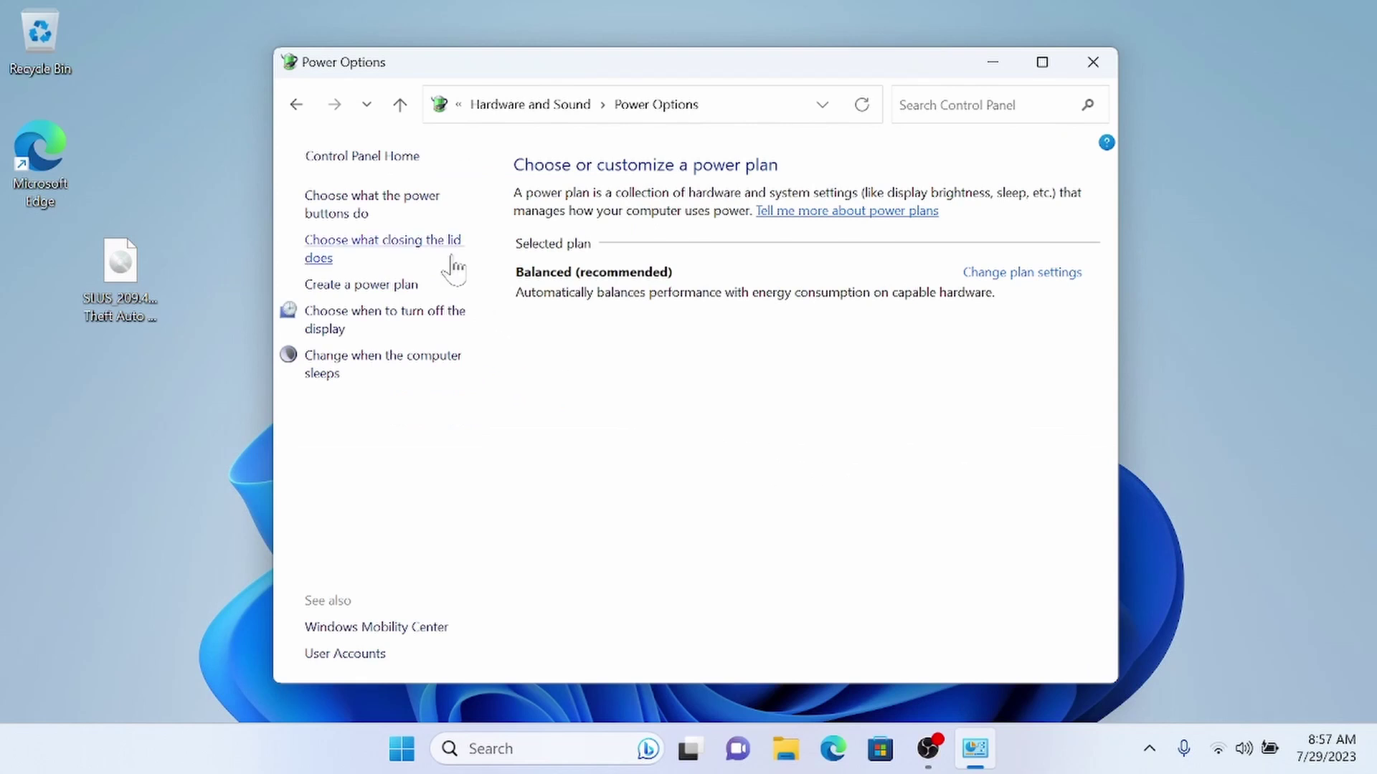
- Make closing the lid do nothing when plugged in, save, and close Power Options
click(453, 258)
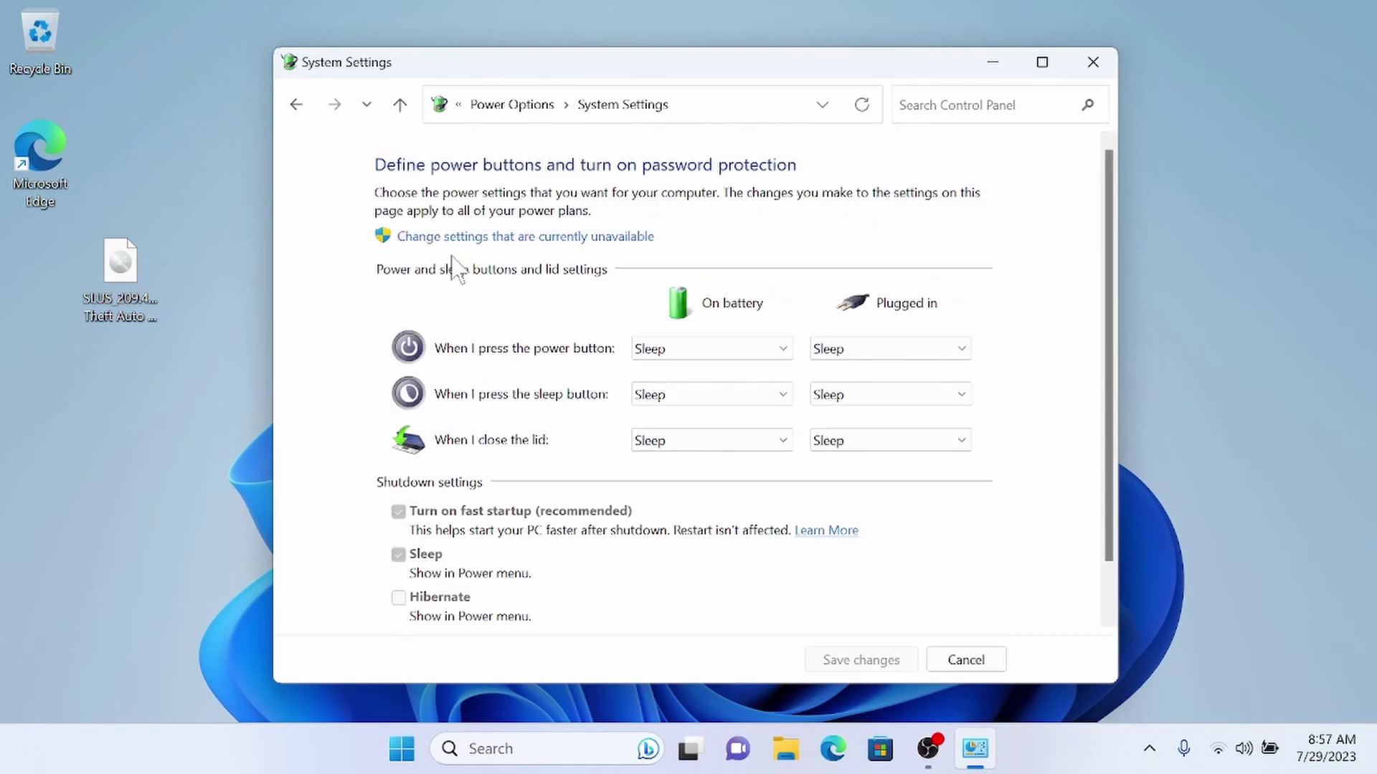
click(907, 439)
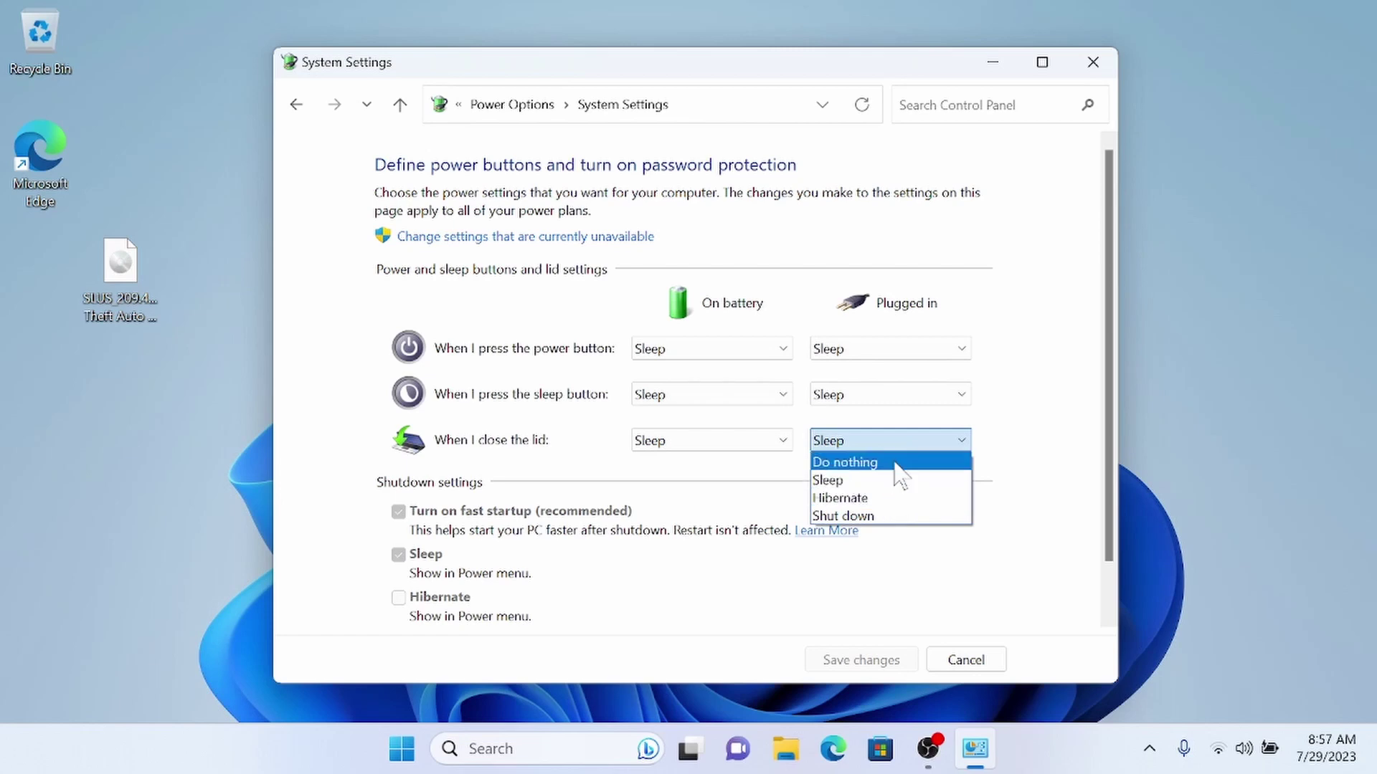
click(894, 464)
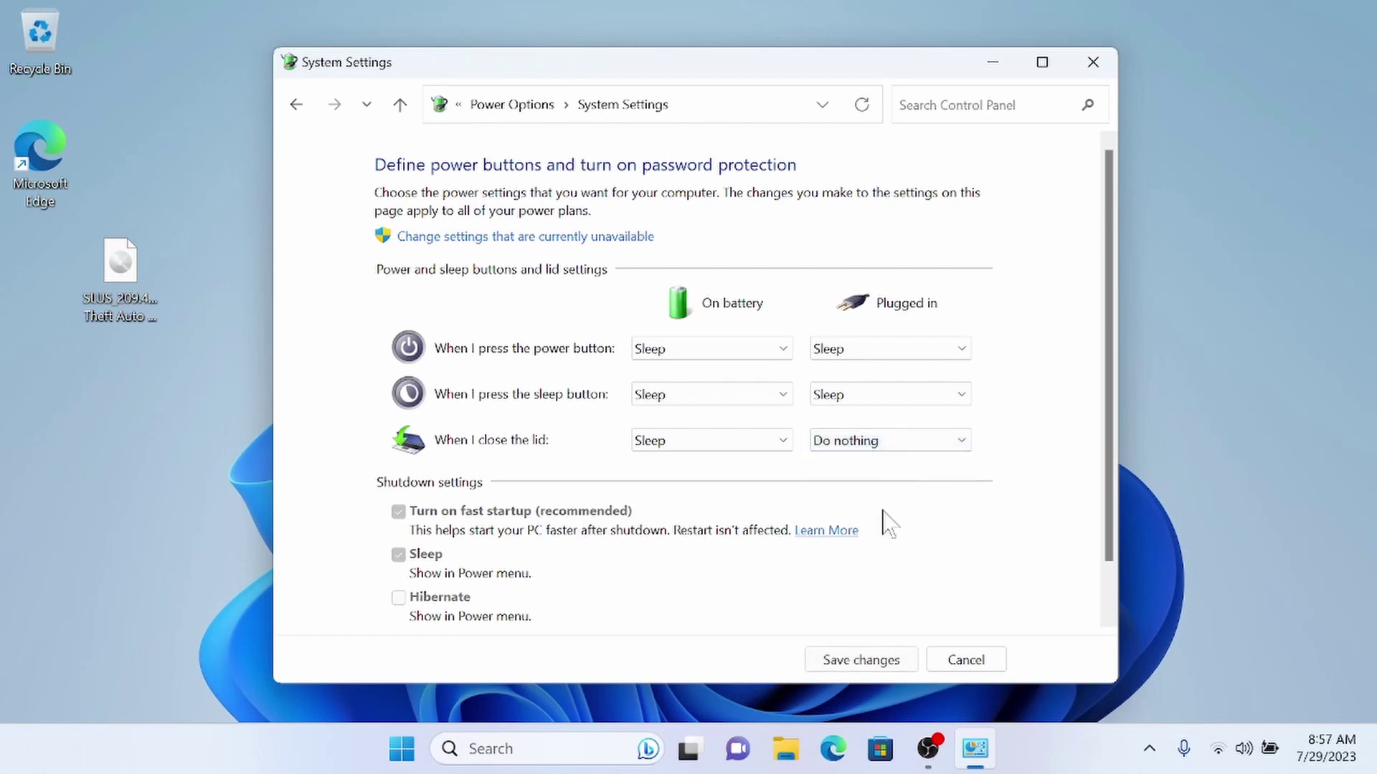
click(865, 661)
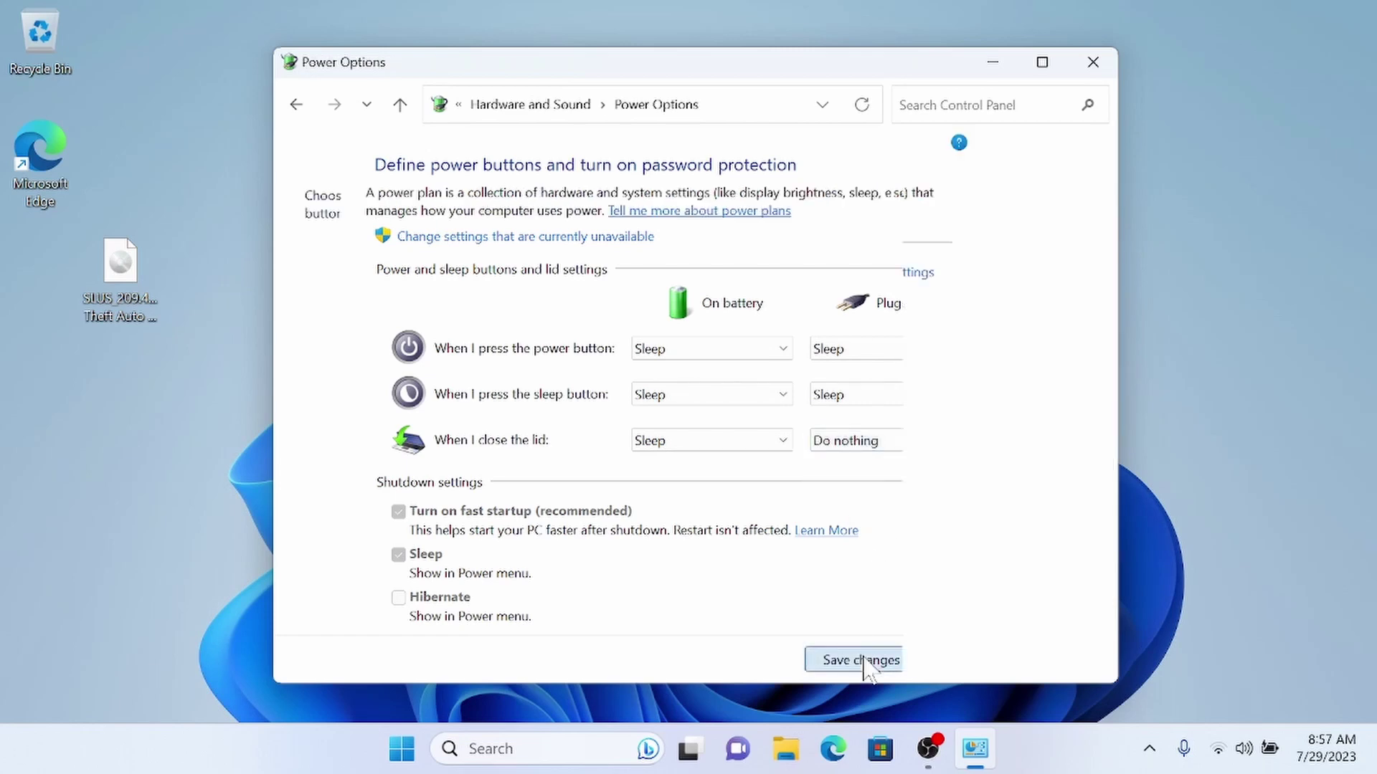
click(1092, 64)
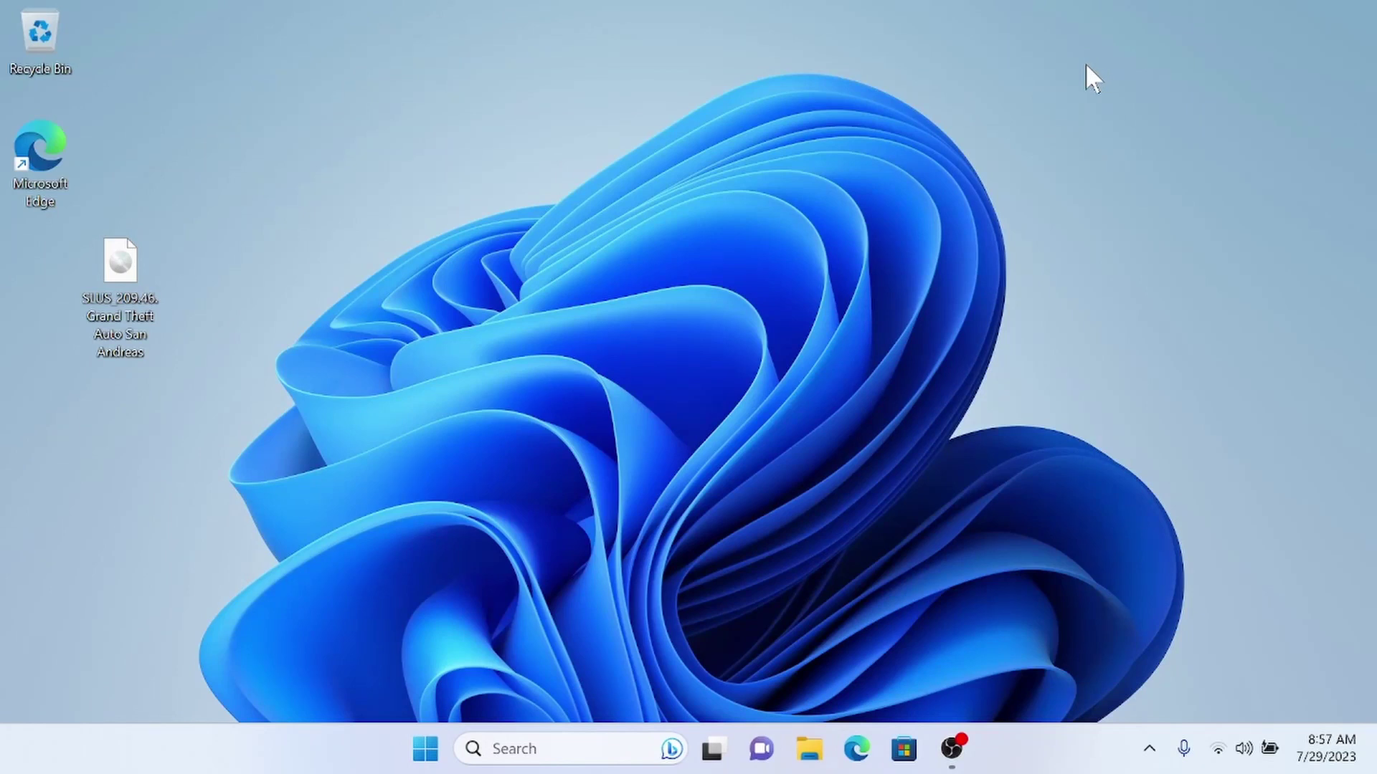
- Open Disk Management and shrink C: by 32768 MB
key(super+r)
text(dism)
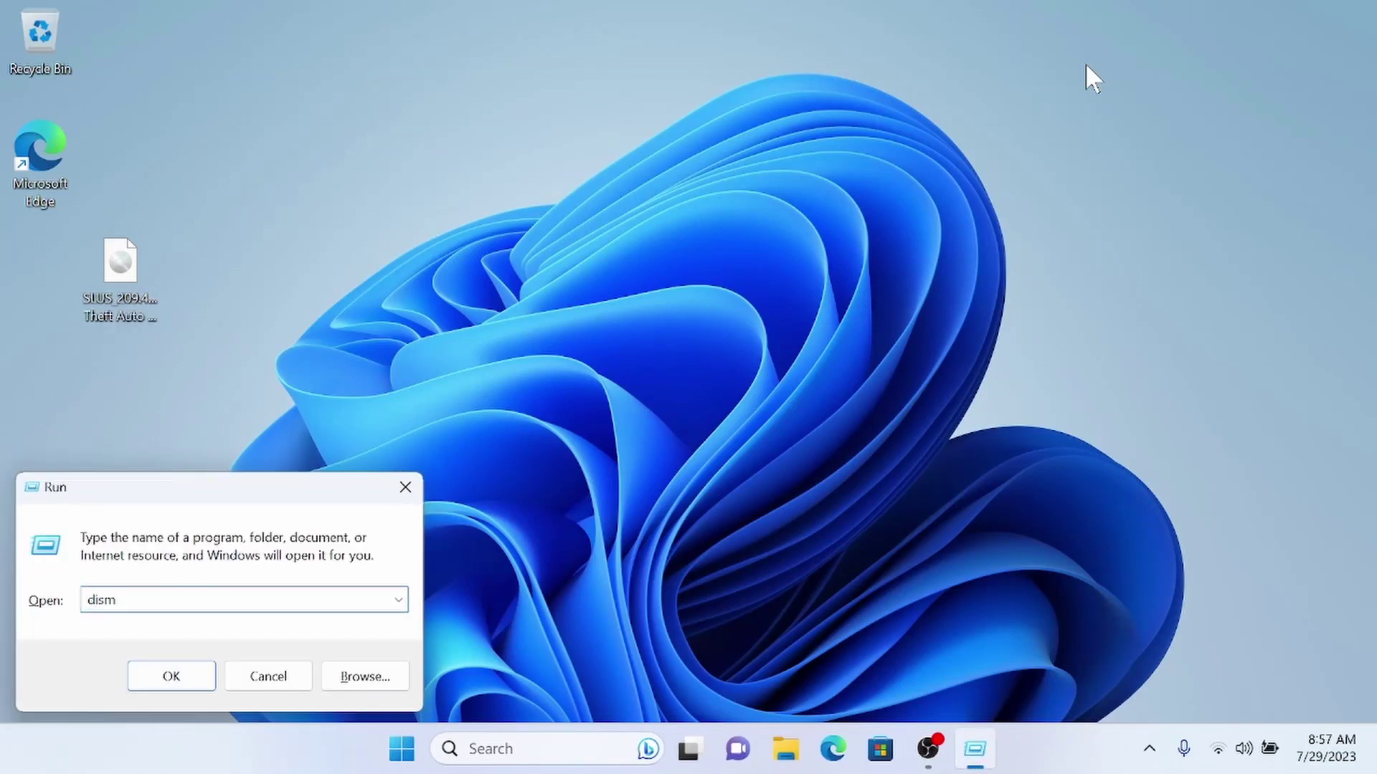
text(kmgmt.msc)
key(Return)
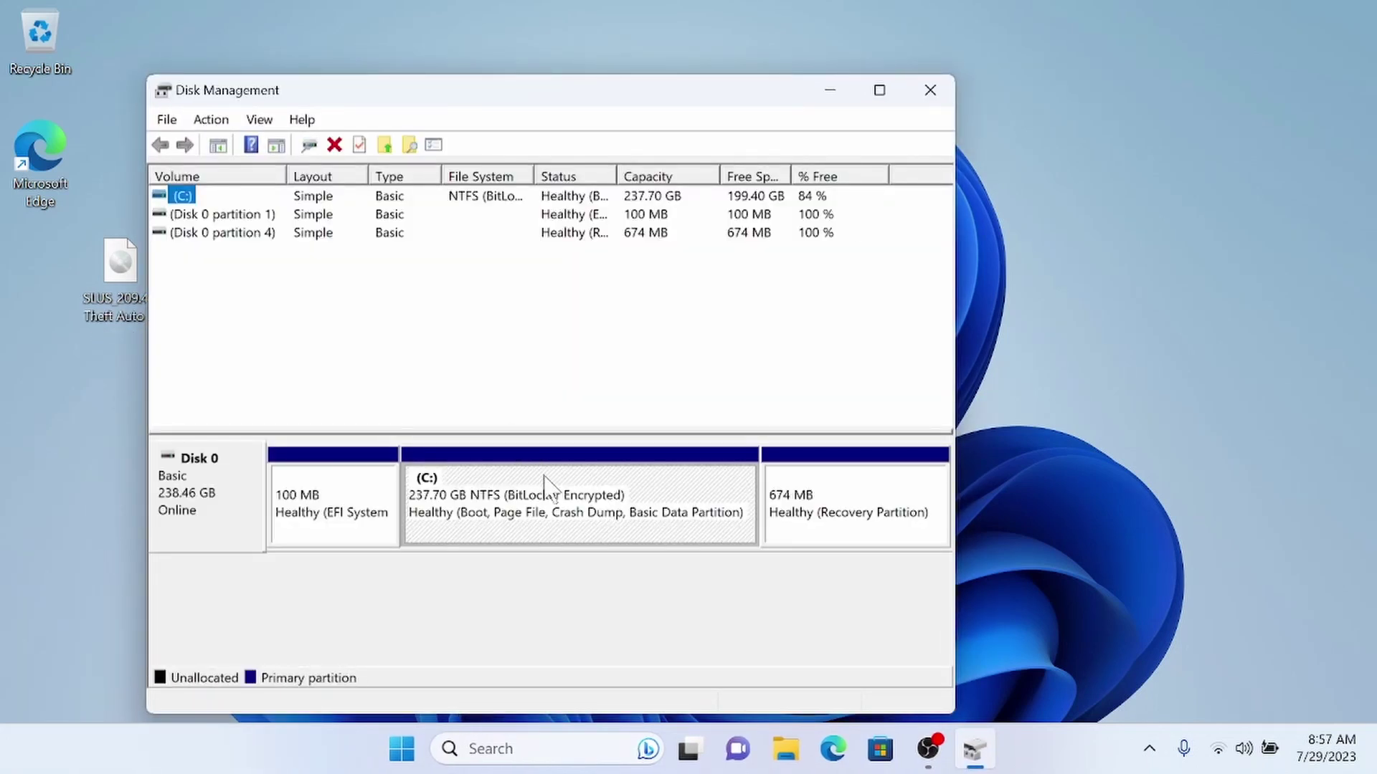
right_click(543, 477)
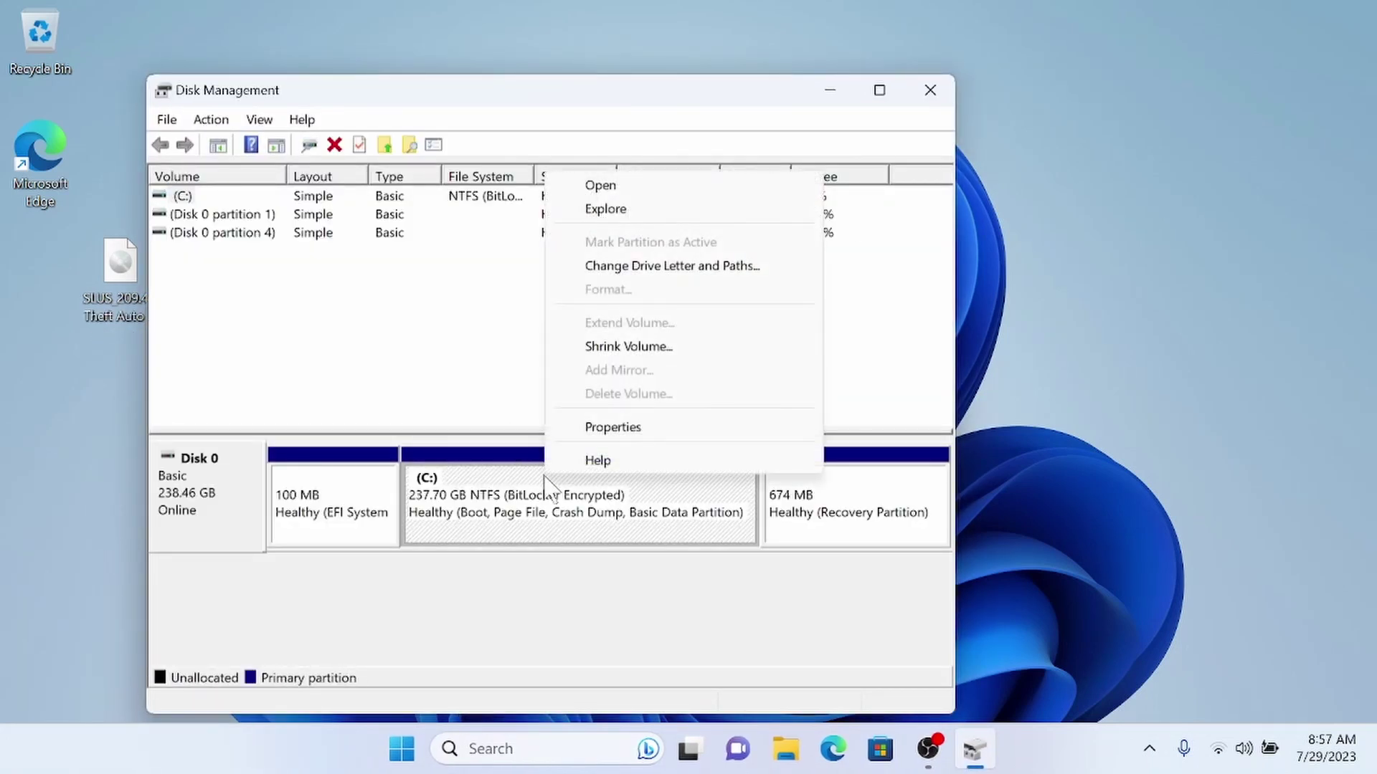
click(667, 349)
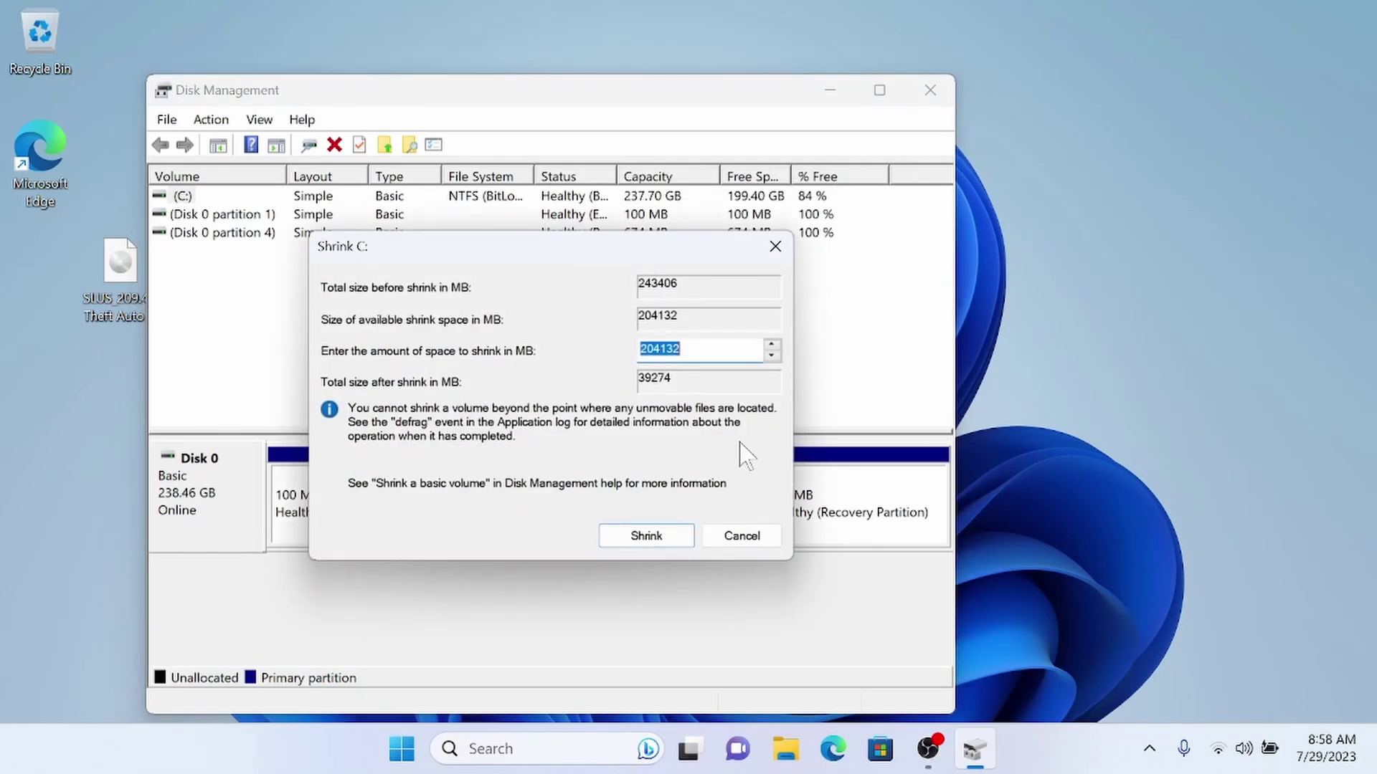
text(32768)
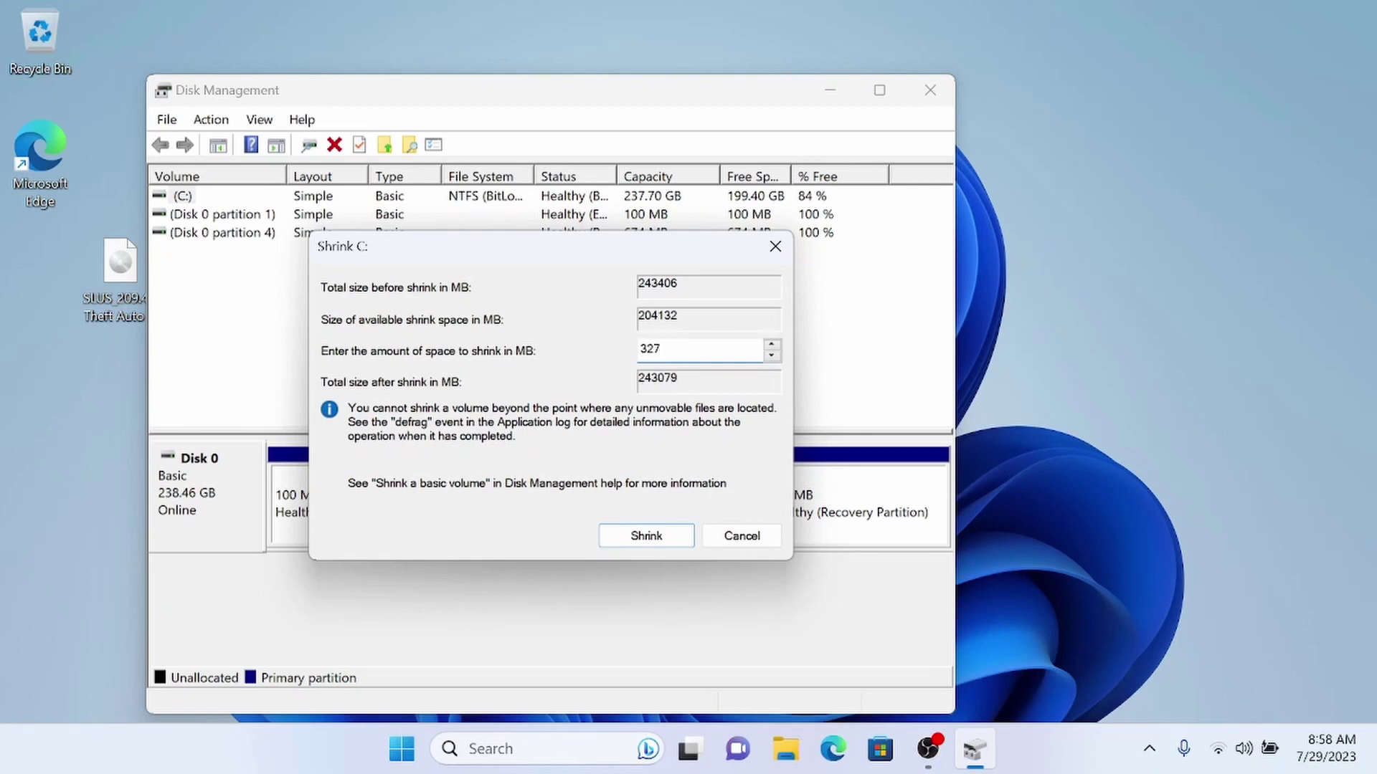
click(670, 544)
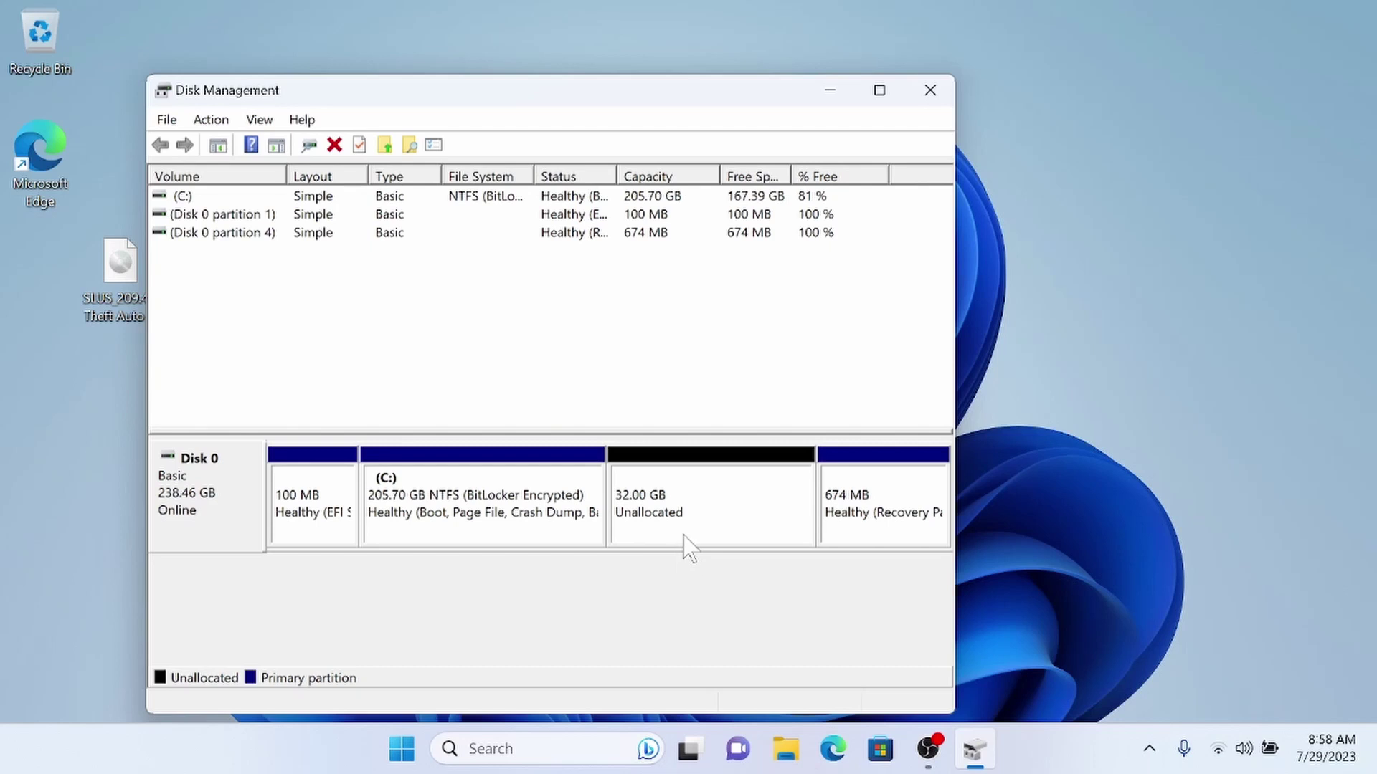
- Create a new simple volume D: from the 32 GB unallocated space with default settings
right_click(685, 532)
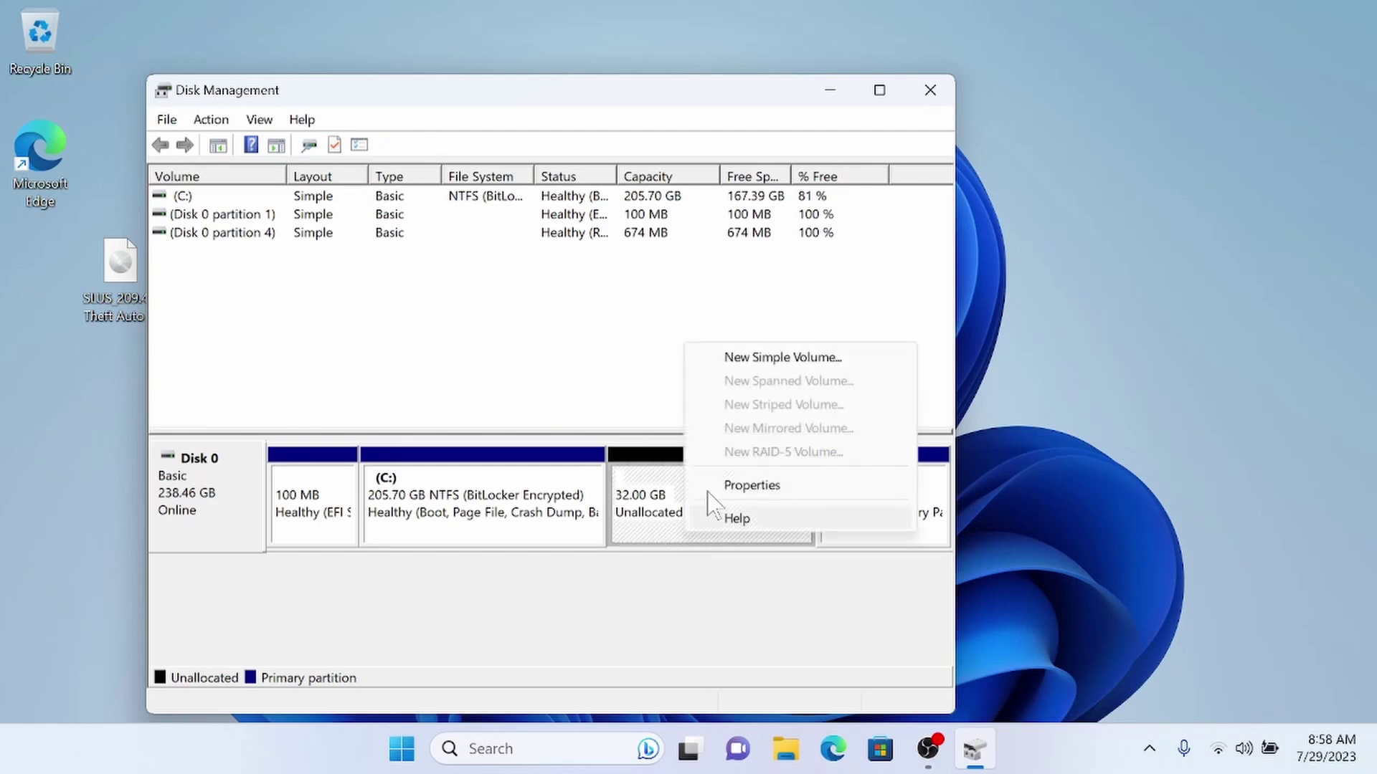
click(787, 357)
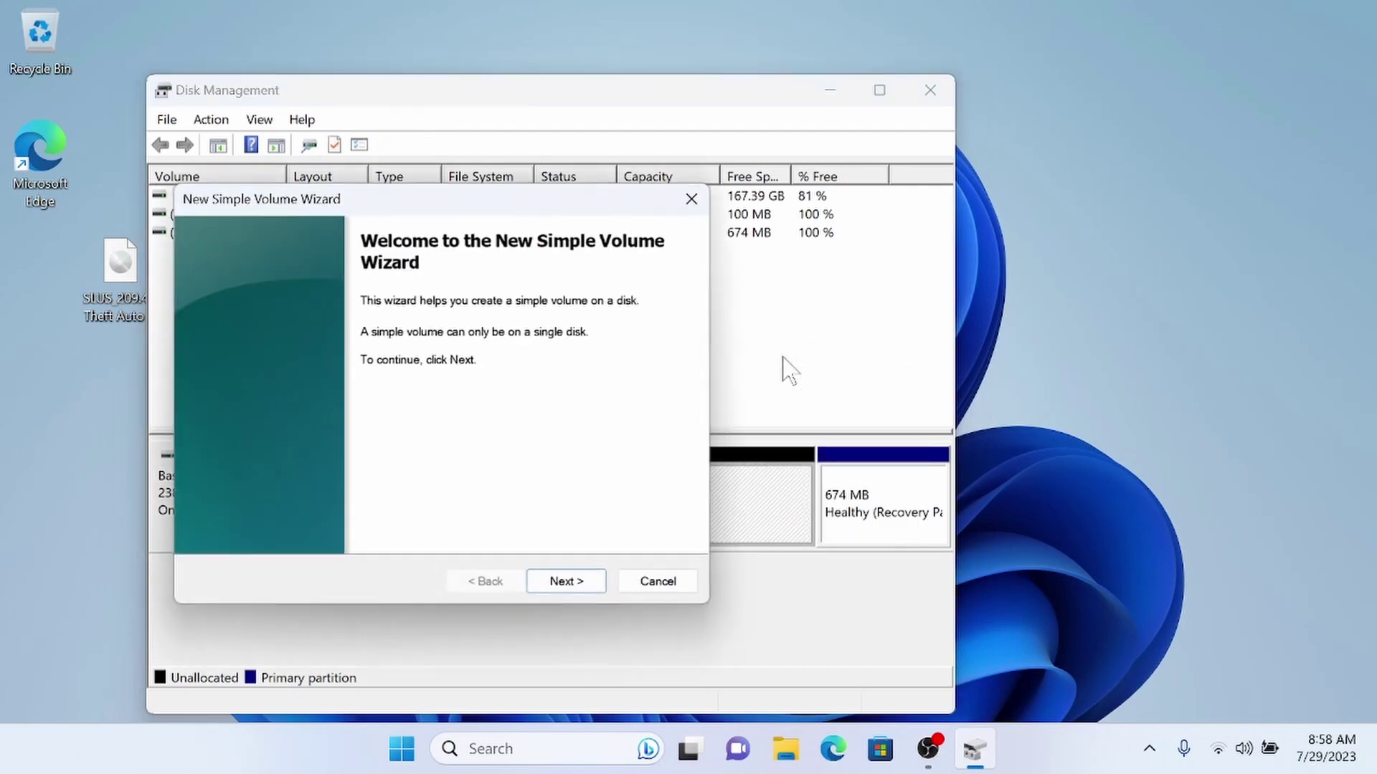
click(570, 593)
click(571, 592)
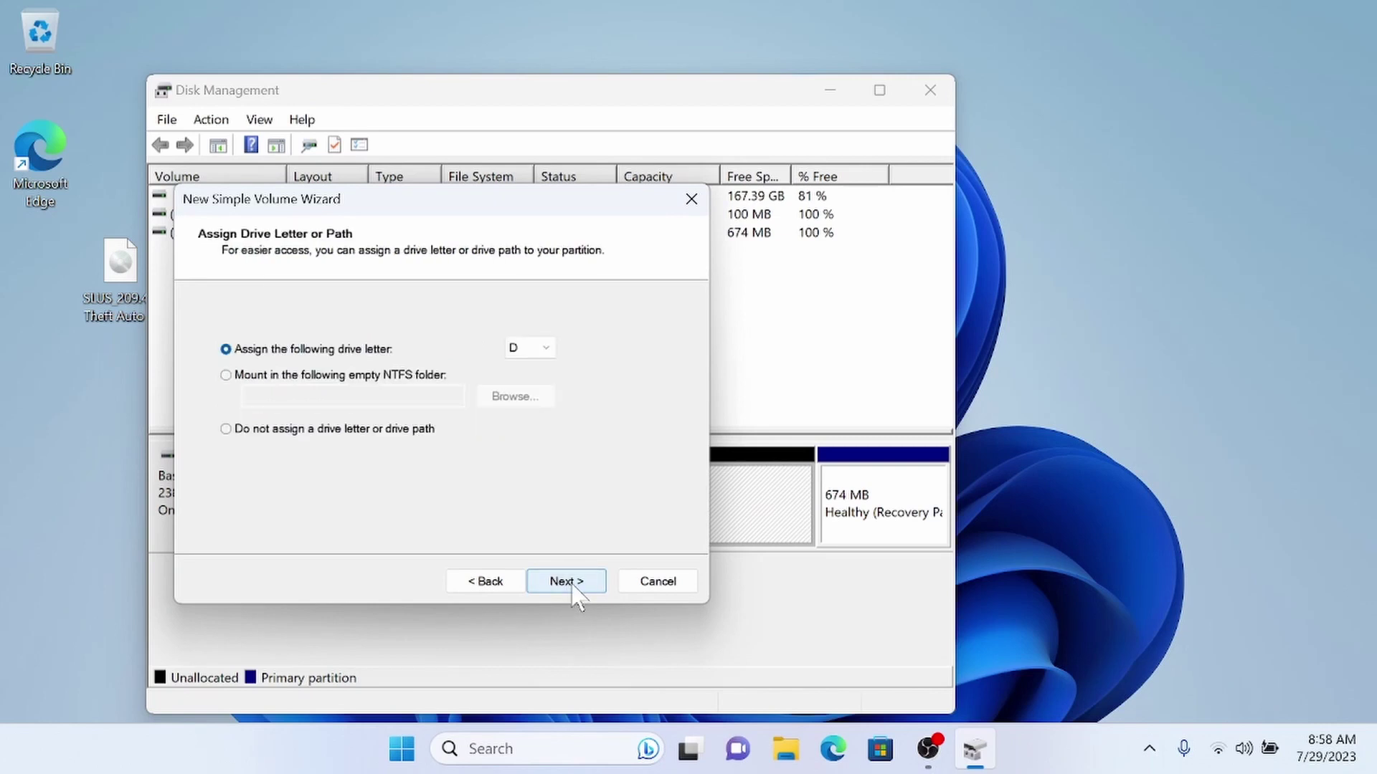
click(566, 582)
click(572, 584)
click(566, 581)
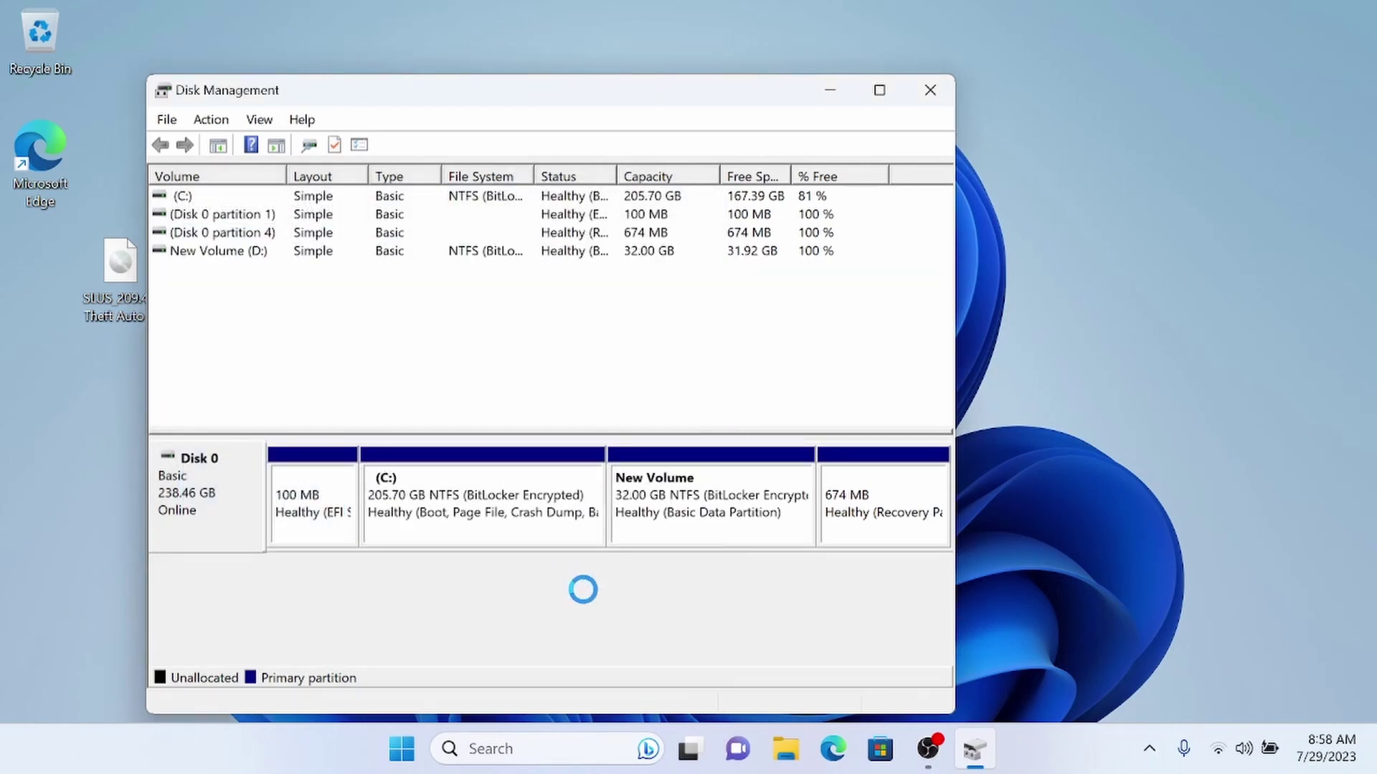
- Launch DiskPart with admin rights and list the volumes
key(super+r)
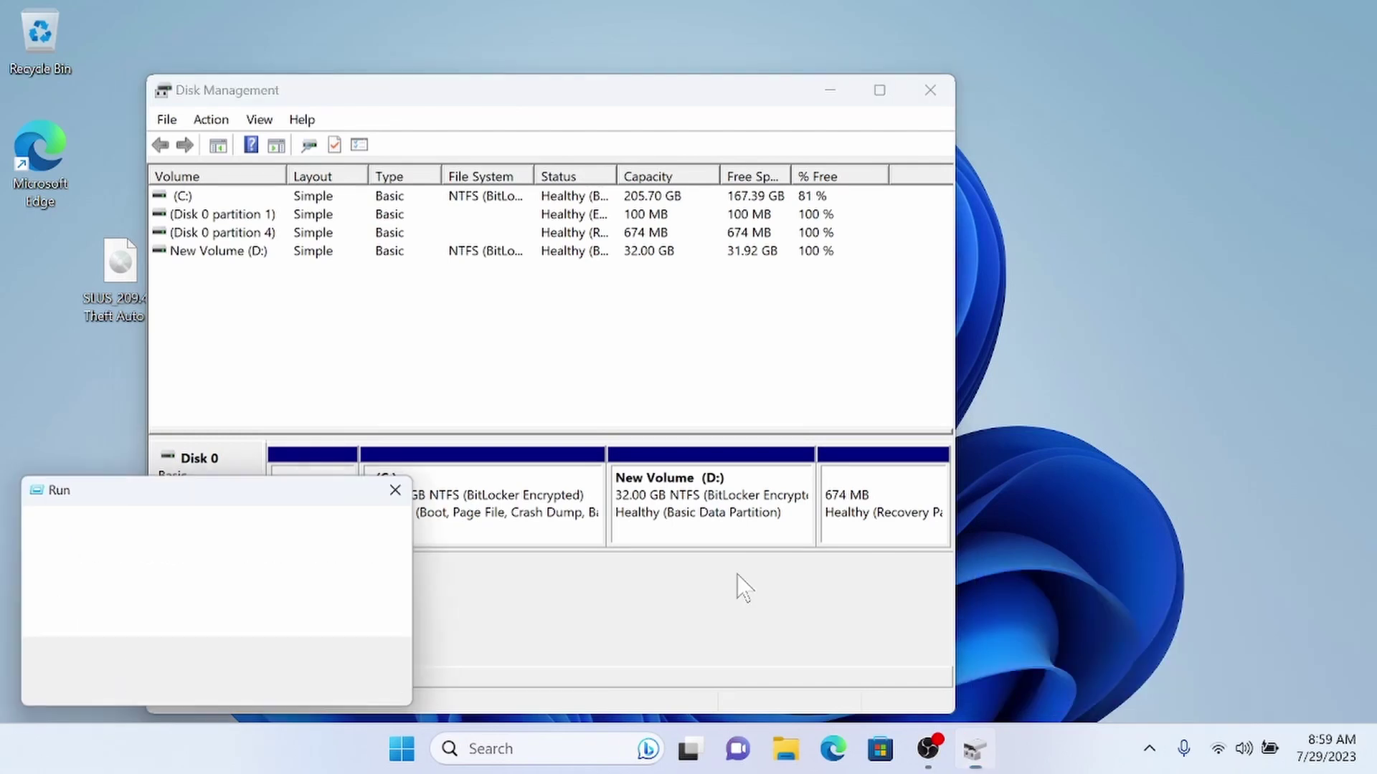
text(diskpart)
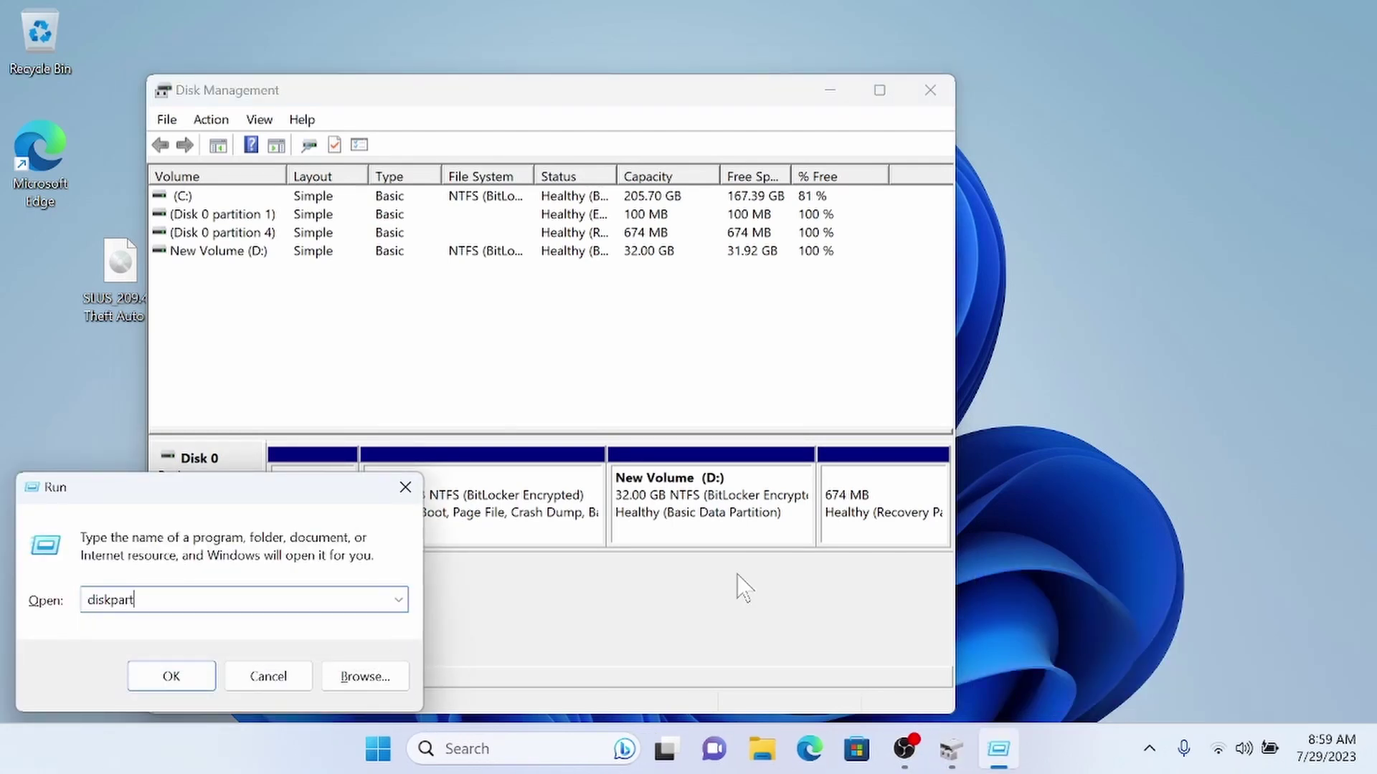
key(Return)
click(611, 557)
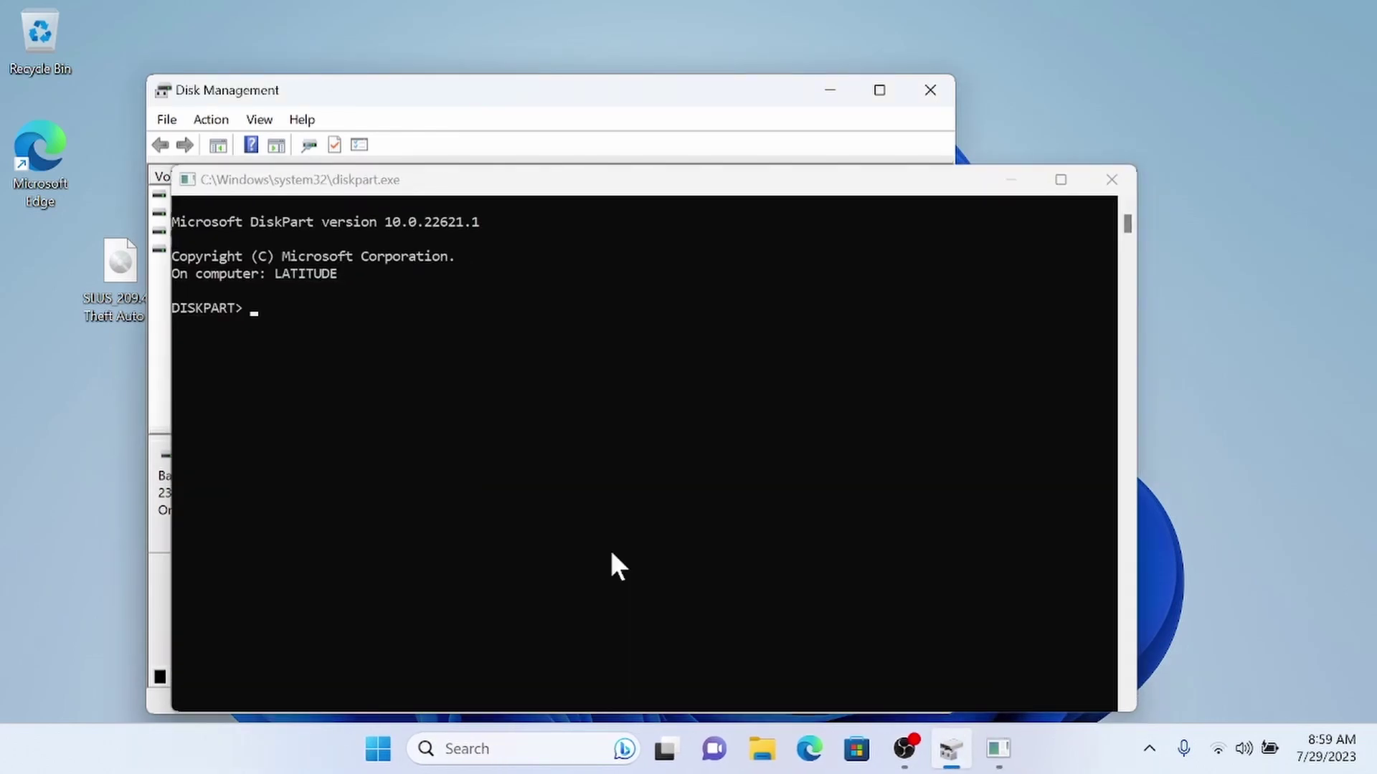
click(611, 553)
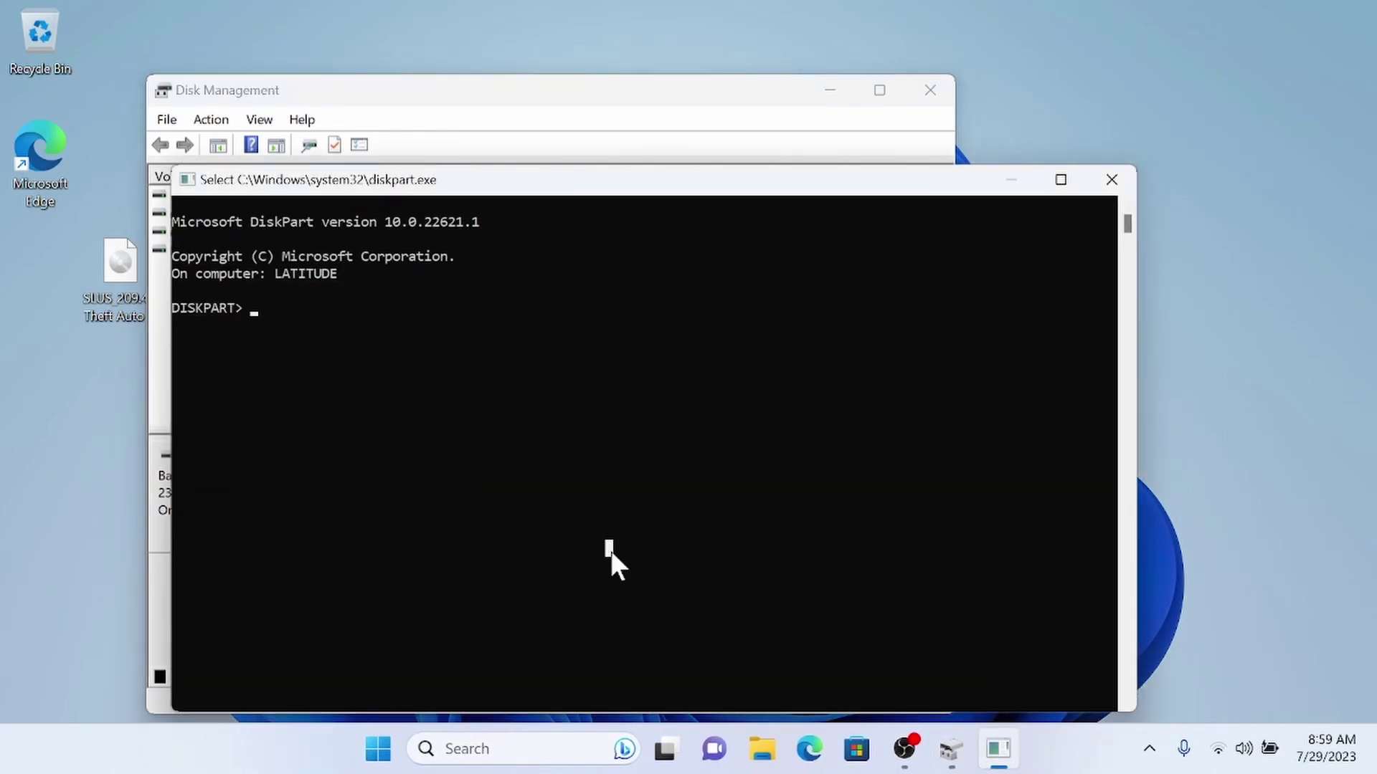
text(list volume)
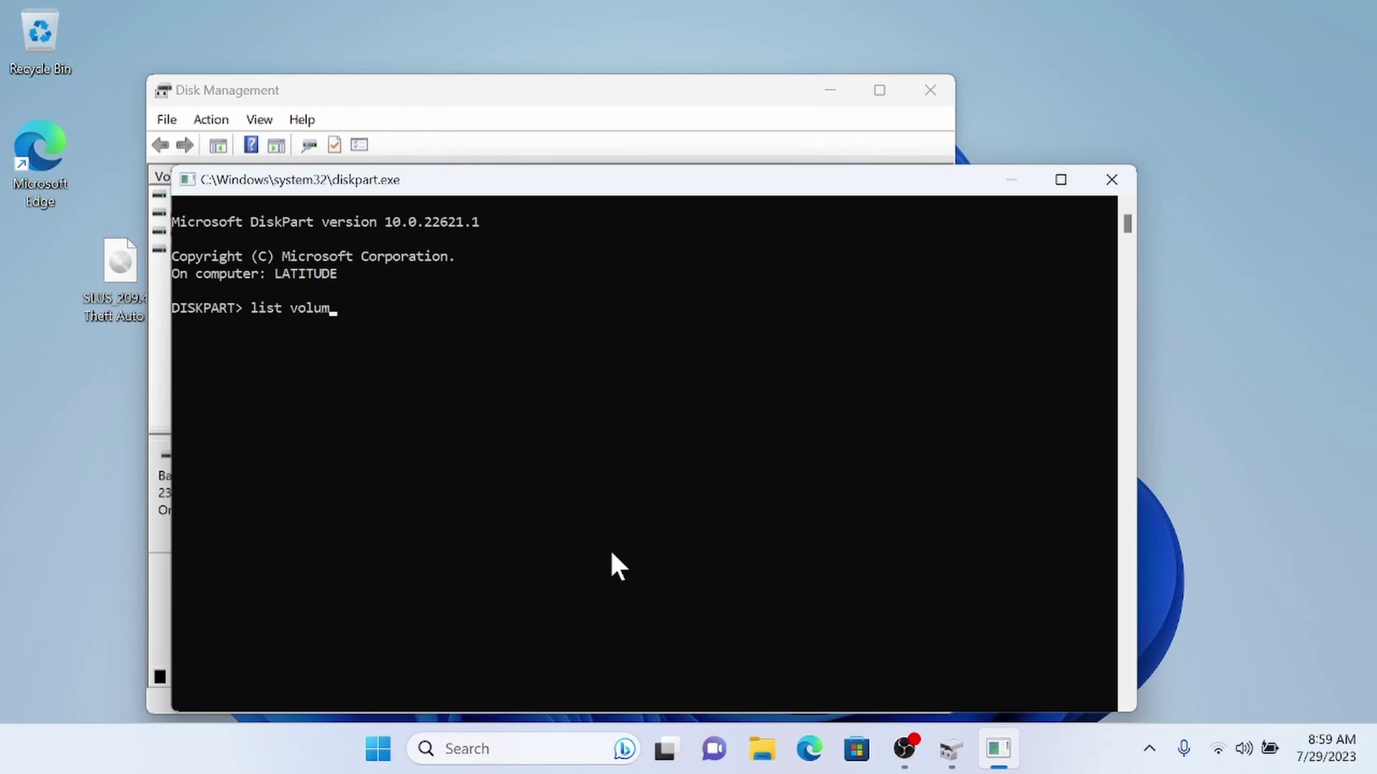
key(Return)
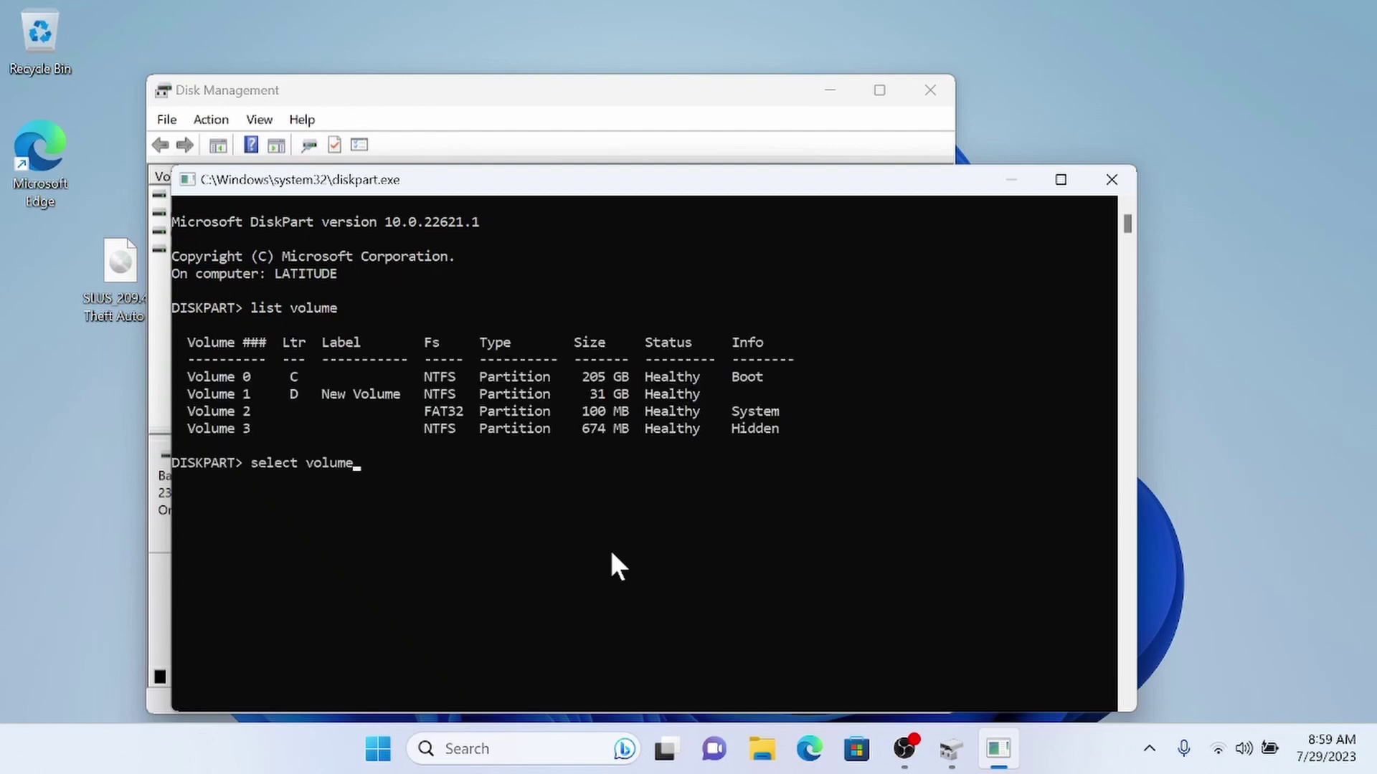
- Select volume 1, format it with fs=exfat override, then close DiskPart
text(select volume 1)
key(Return)
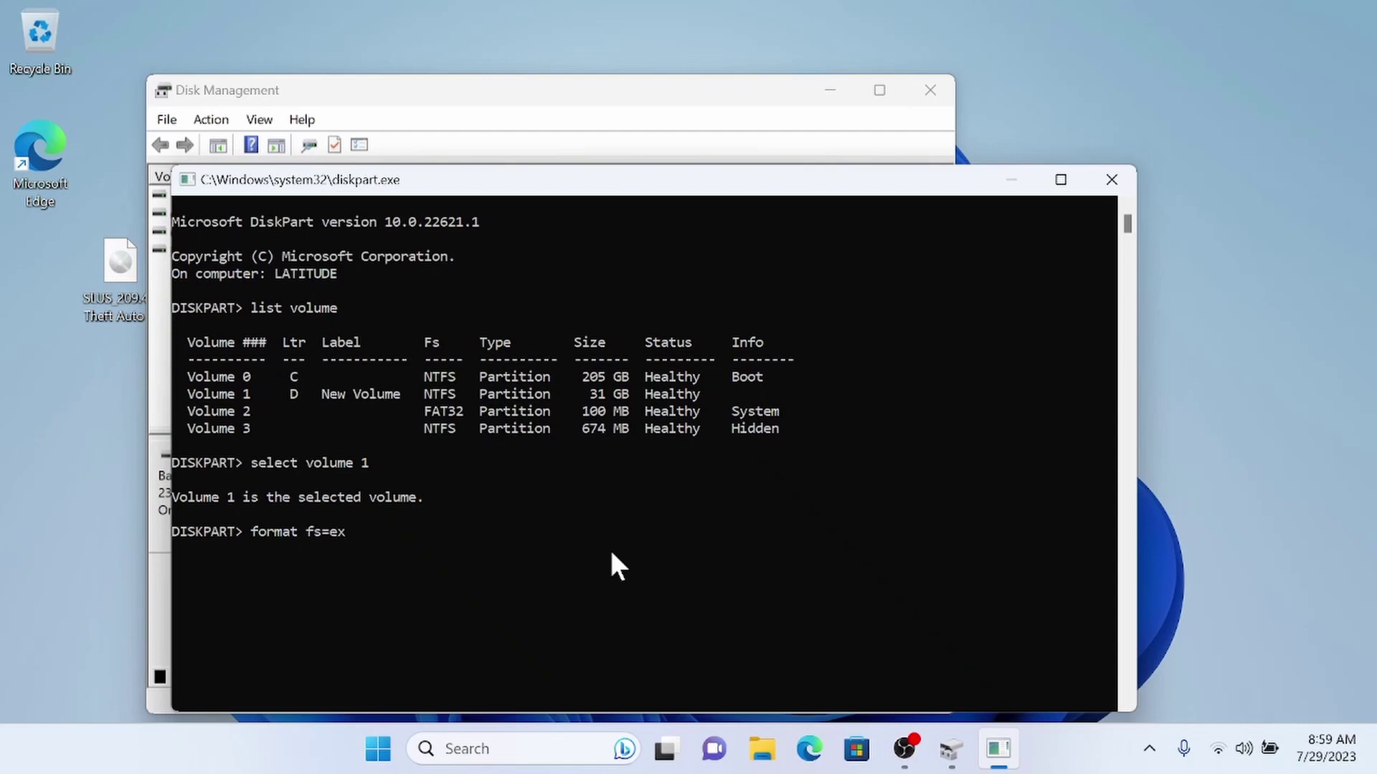
key(BackSpace)
text(override)
key(Return)
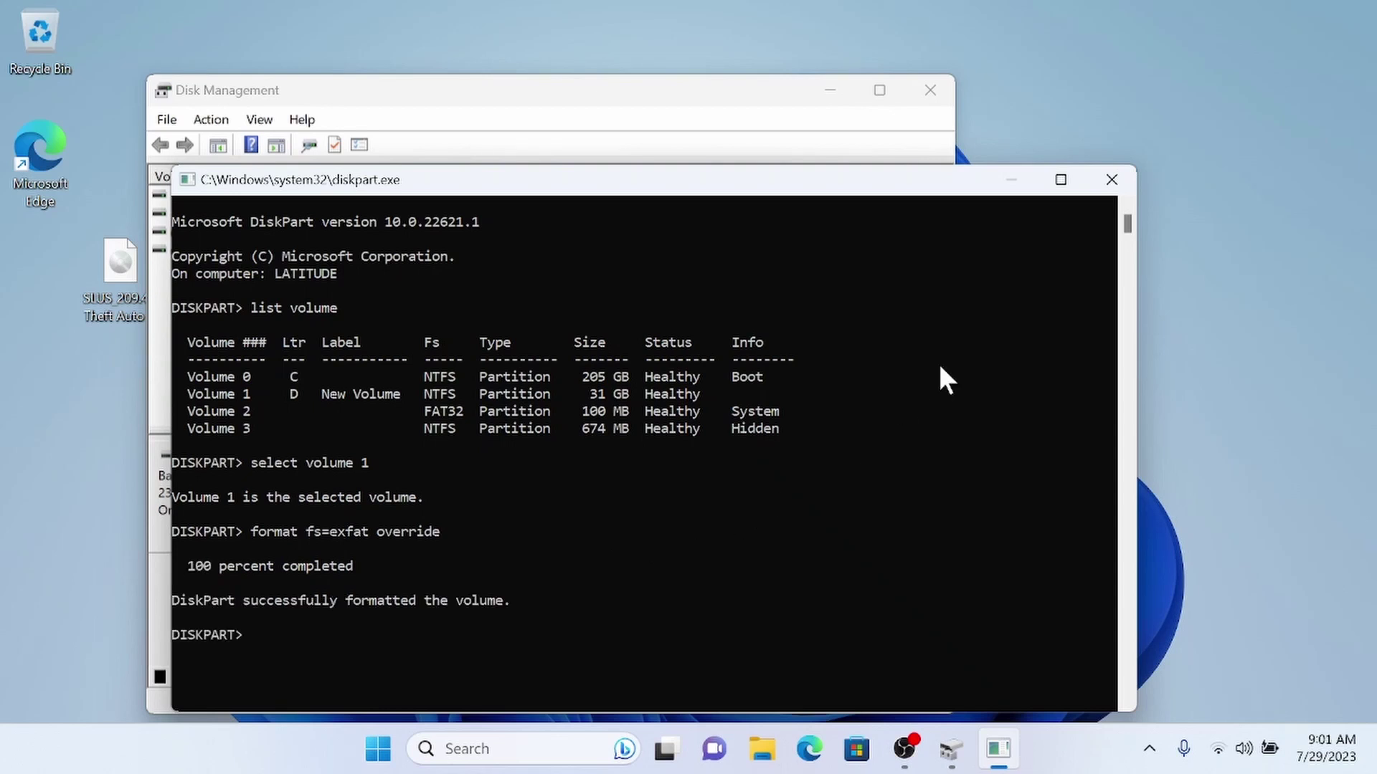
click(1111, 179)
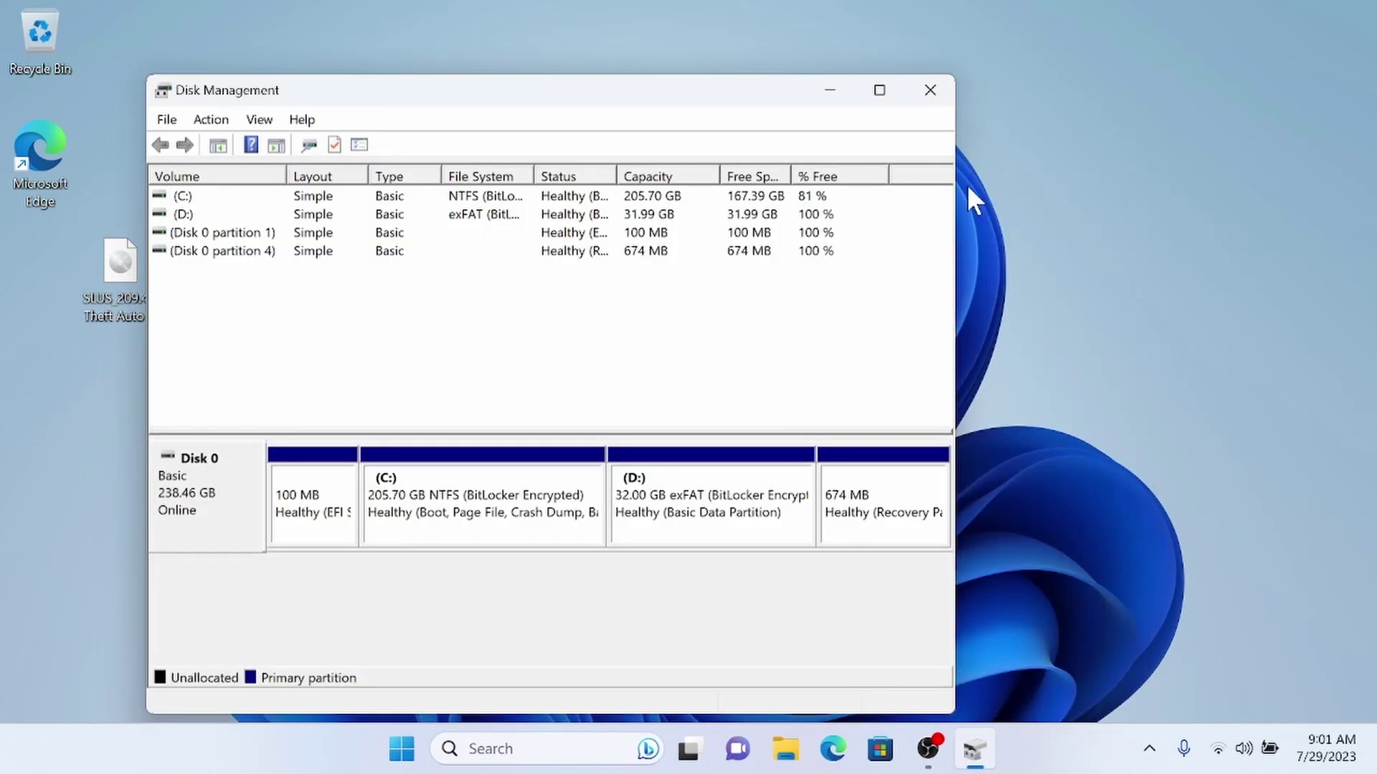
- Close Disk Management and open Local Disk (D:) in File Explorer
click(930, 90)
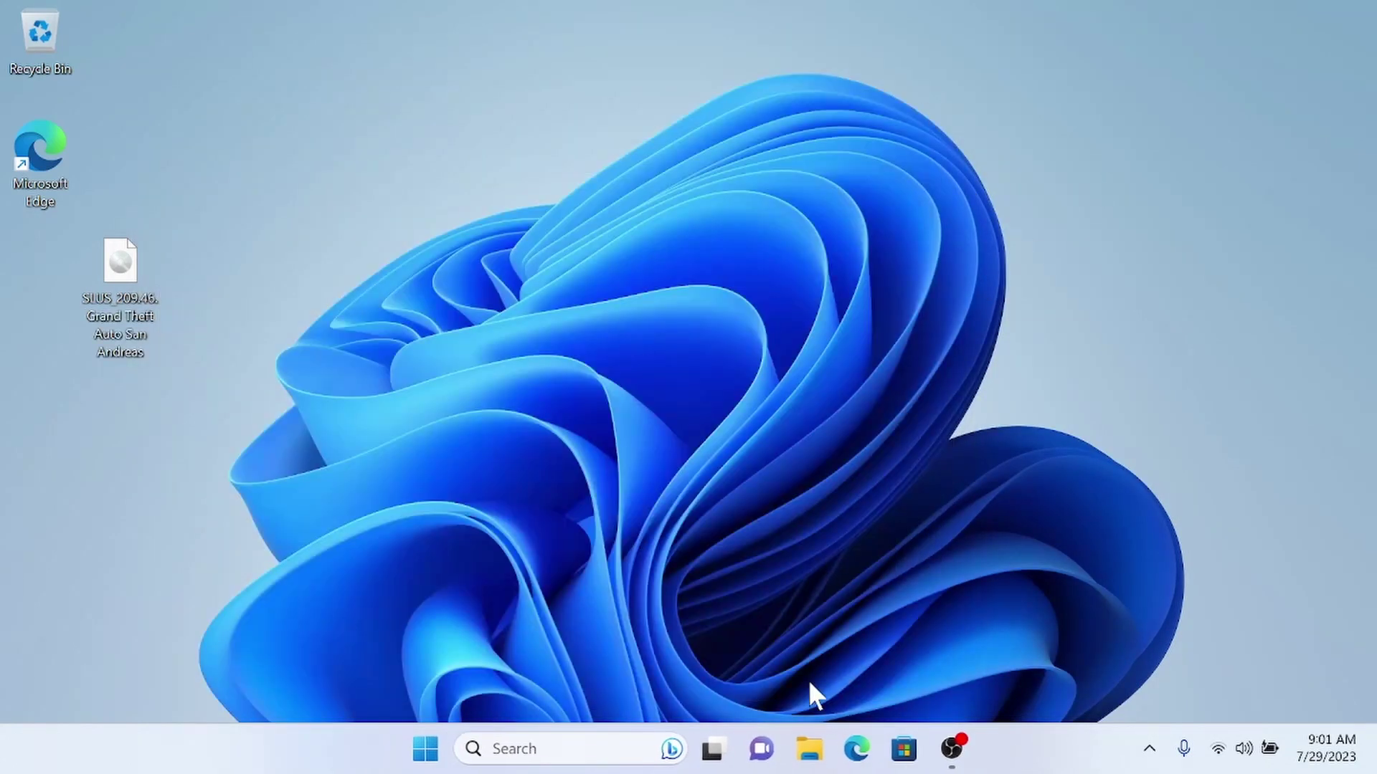
click(808, 746)
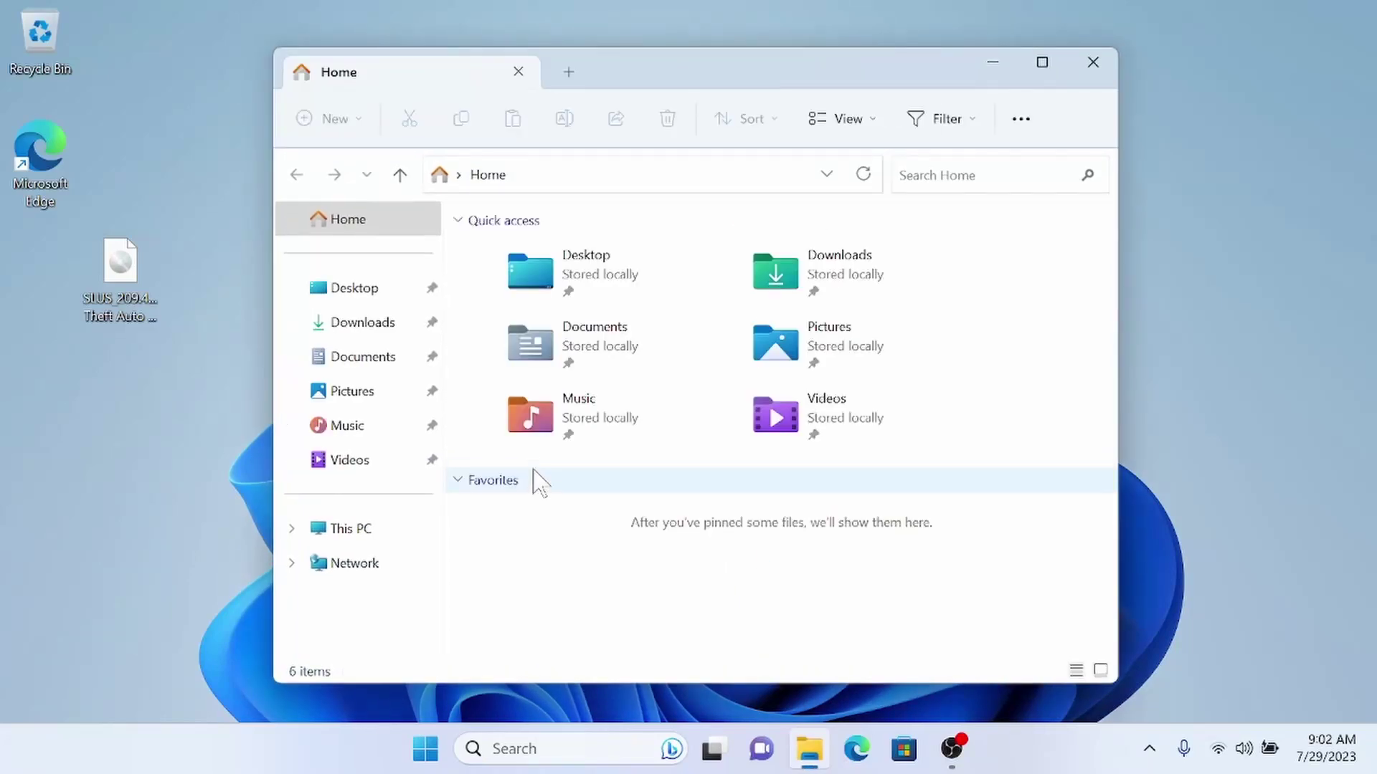
click(387, 534)
double_click(896, 291)
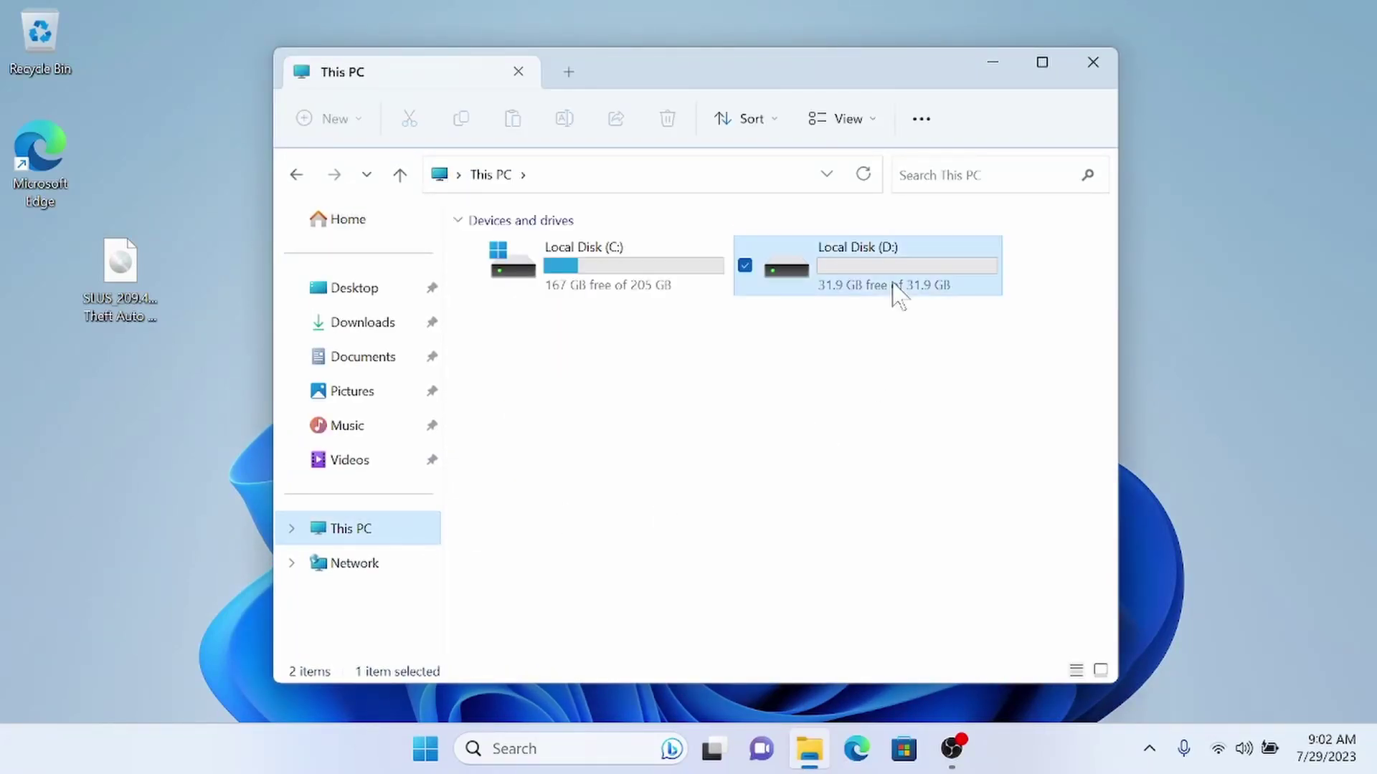
- Create a new folder named DVD on drive D:
right_click(776, 405)
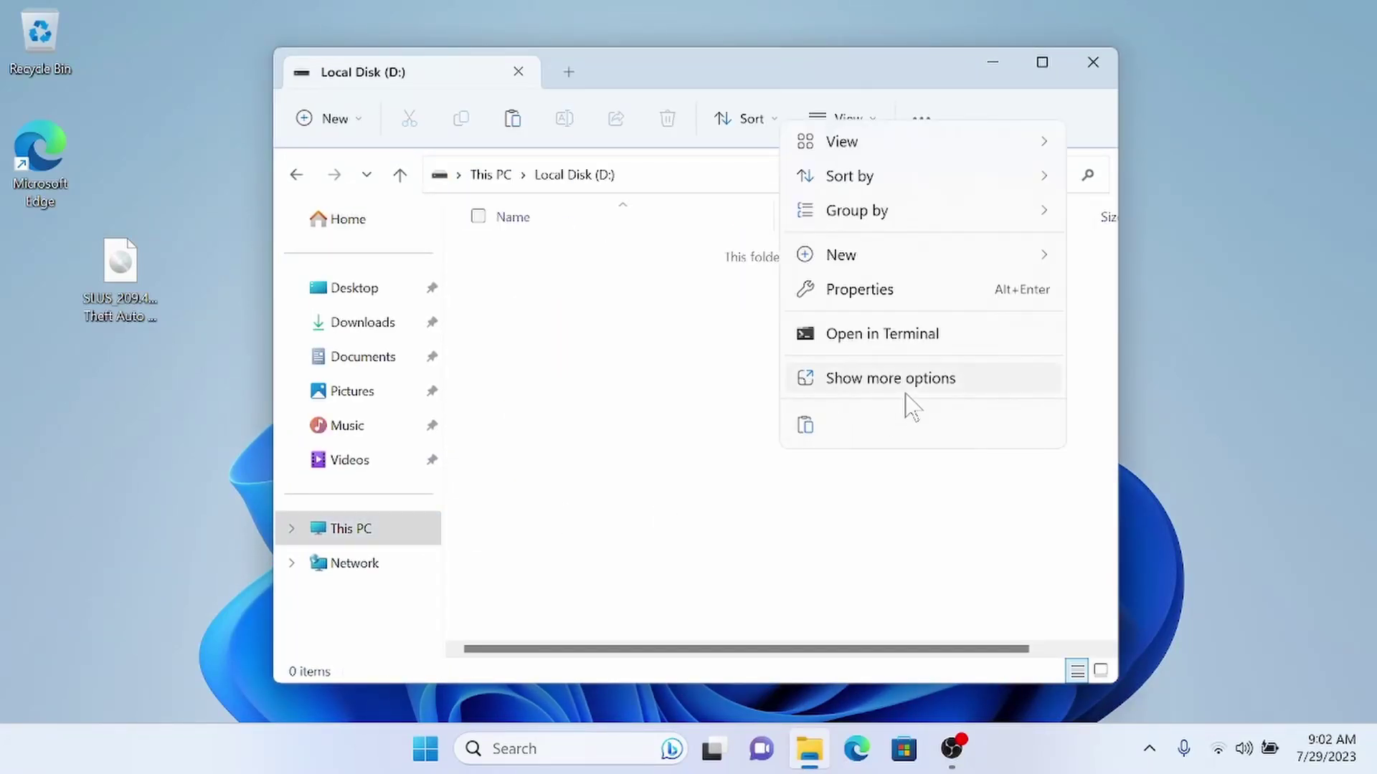
mouse_move(954, 269)
click(1082, 259)
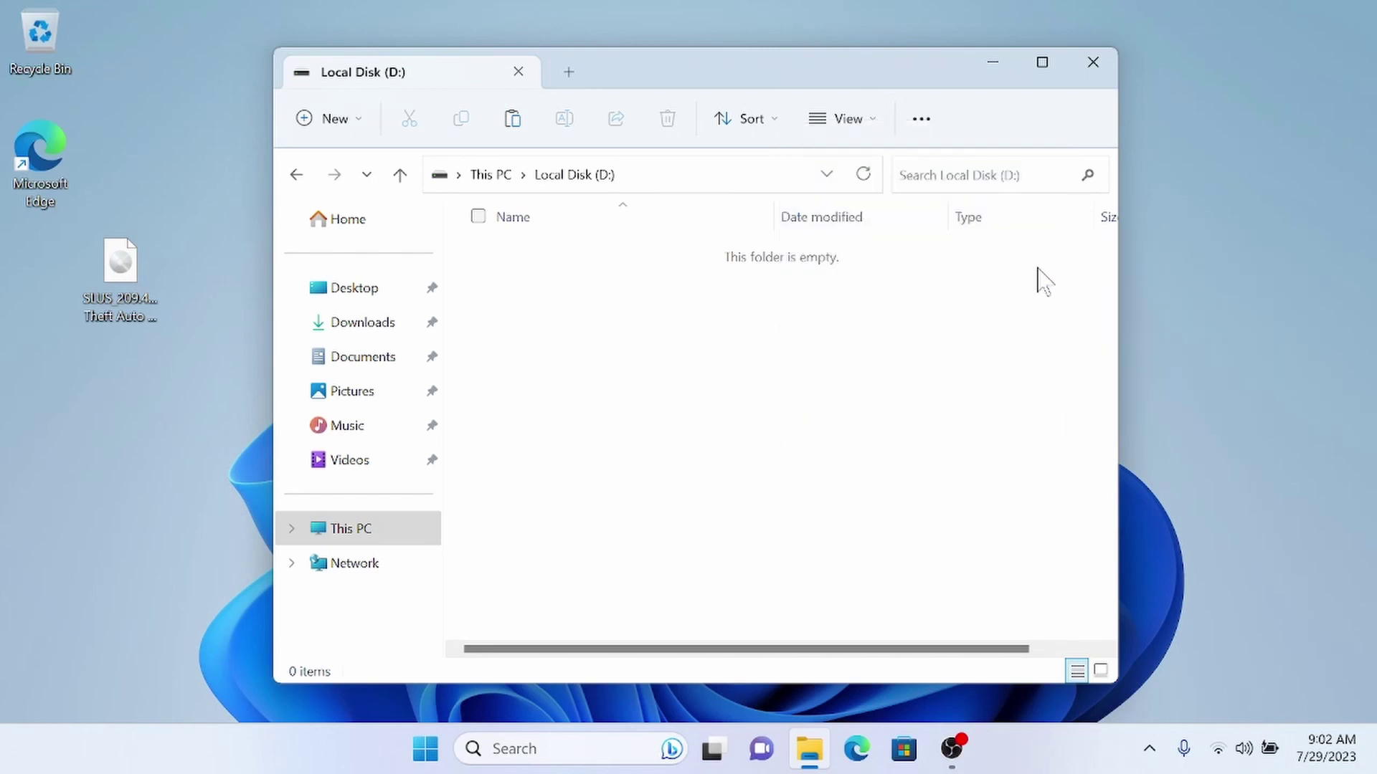
text(DVD)
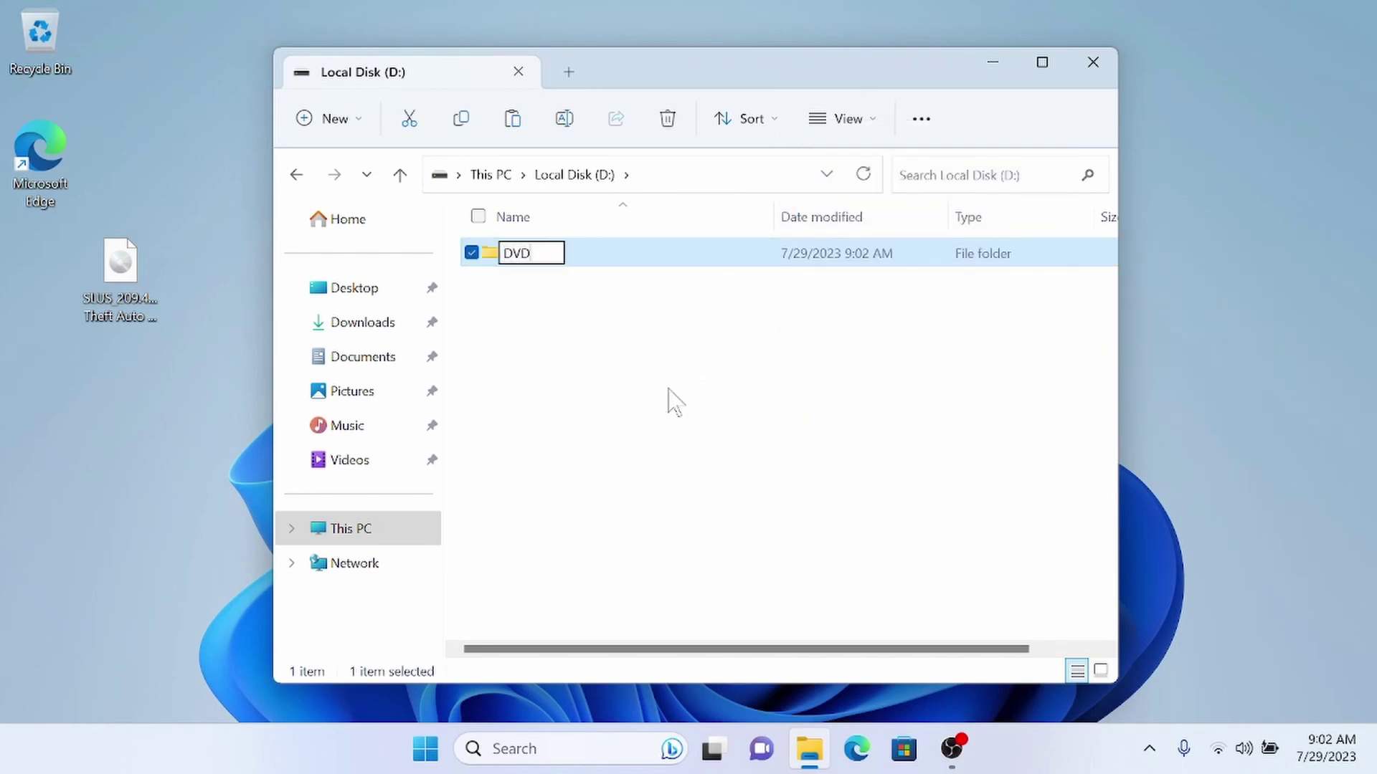
click(585, 326)
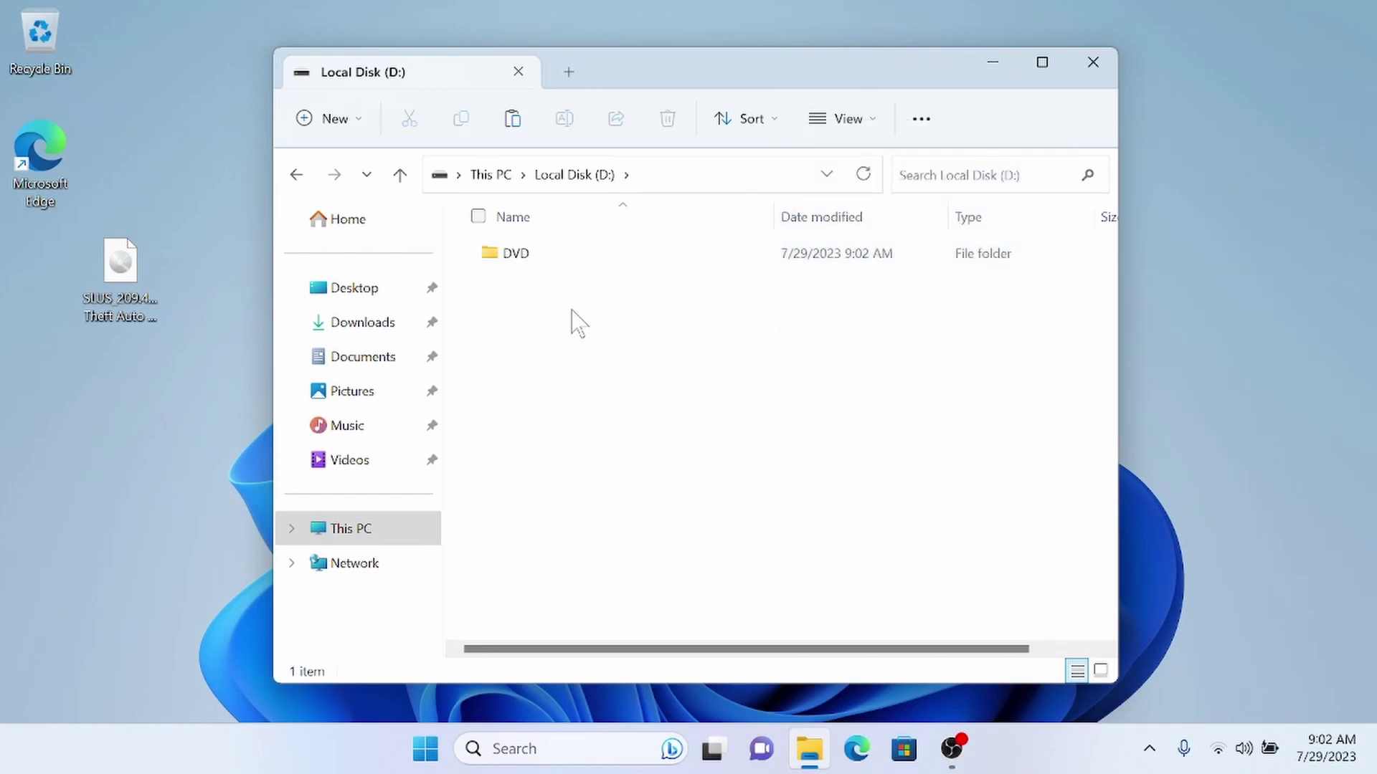
- Copy the SLUS_209.46 Grand Theft Auto San Andreas disc image from the desktop into DVD
double_click(535, 255)
drag(126, 276, 725, 405)
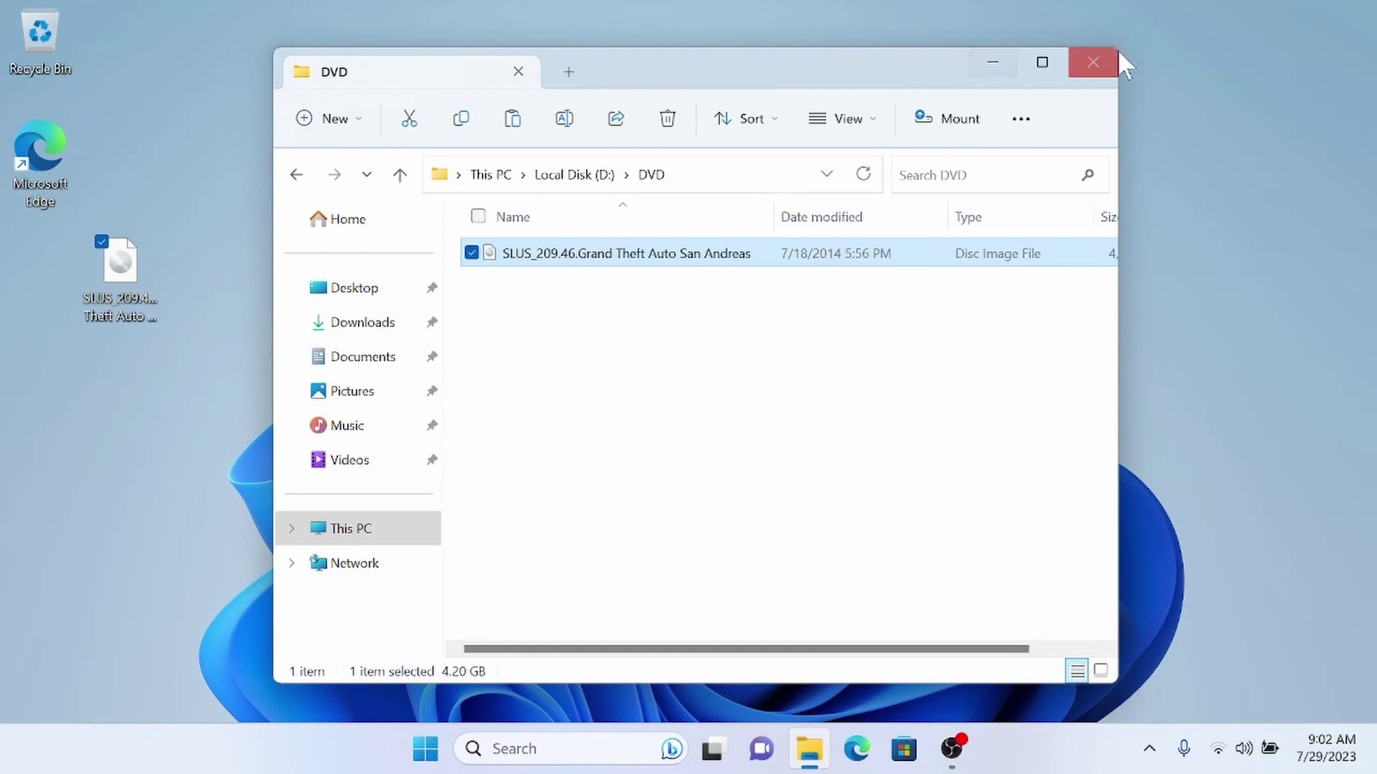
click(966, 176)
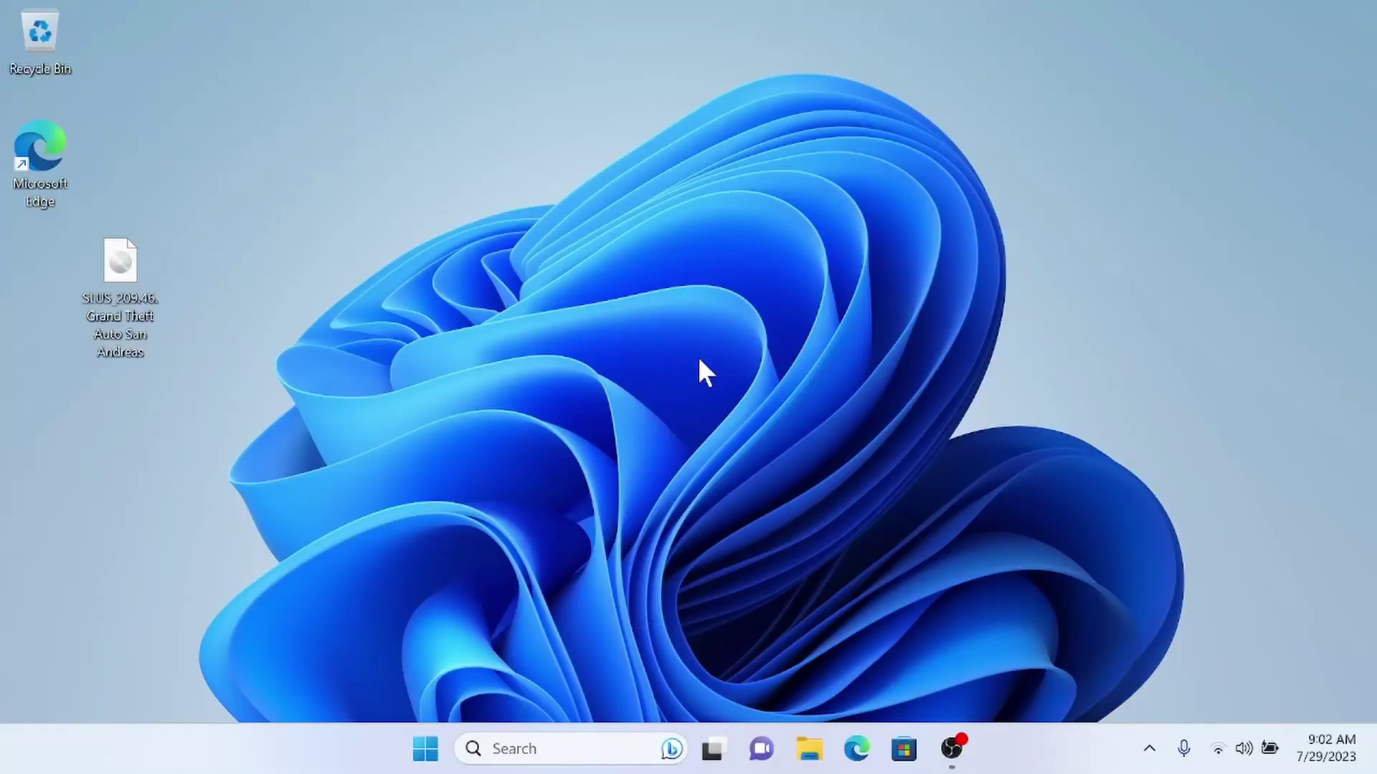
- Open the Ethernet adapter's properties via Control Panel's Network and Sharing Center
key(super+r)
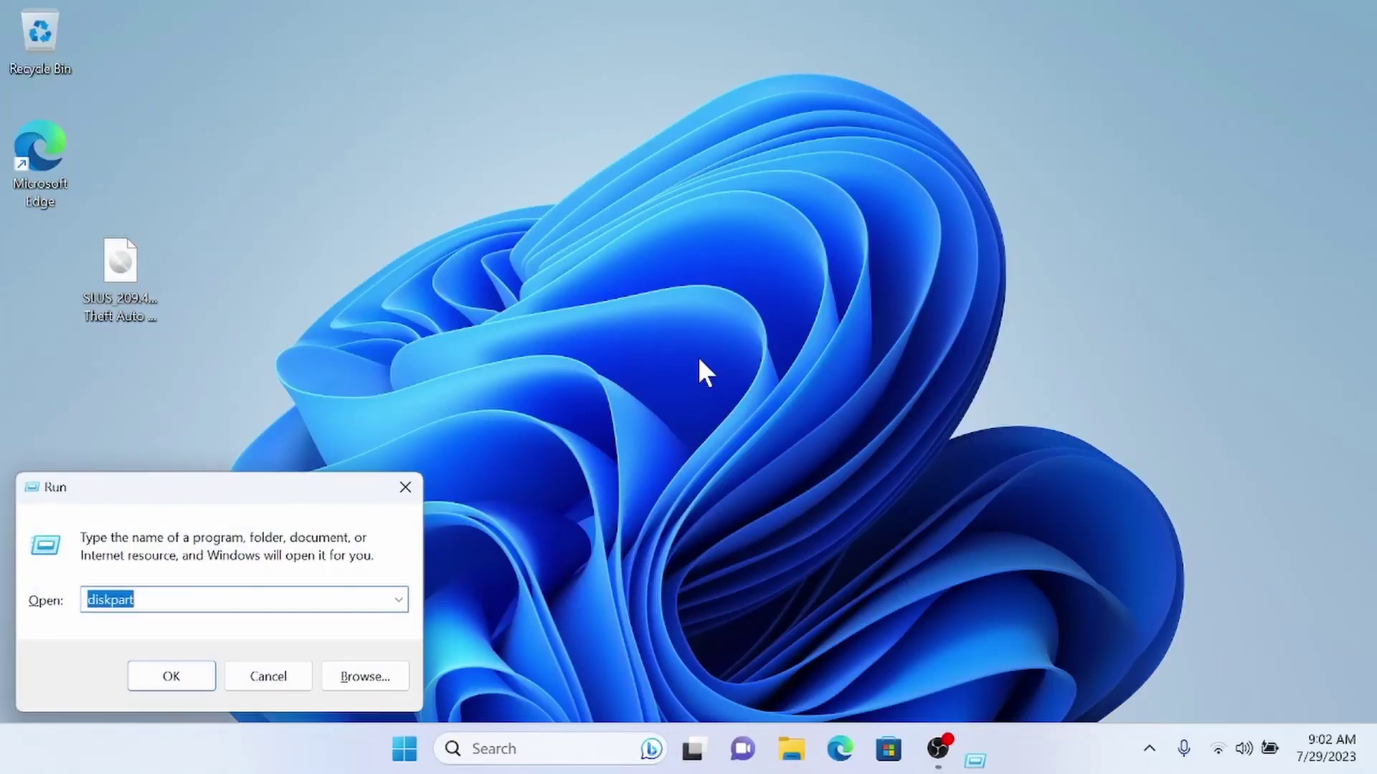
text(control)
key(Return)
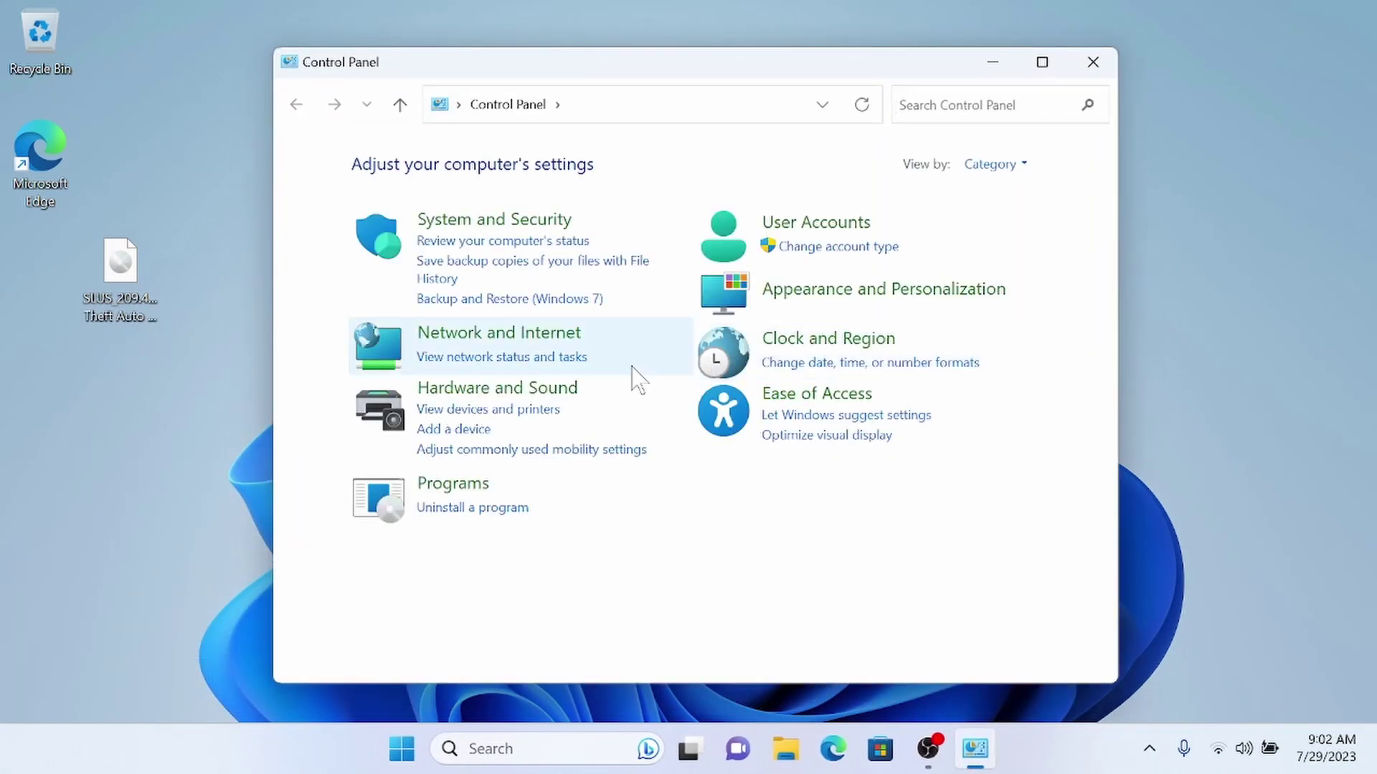
click(537, 334)
click(629, 172)
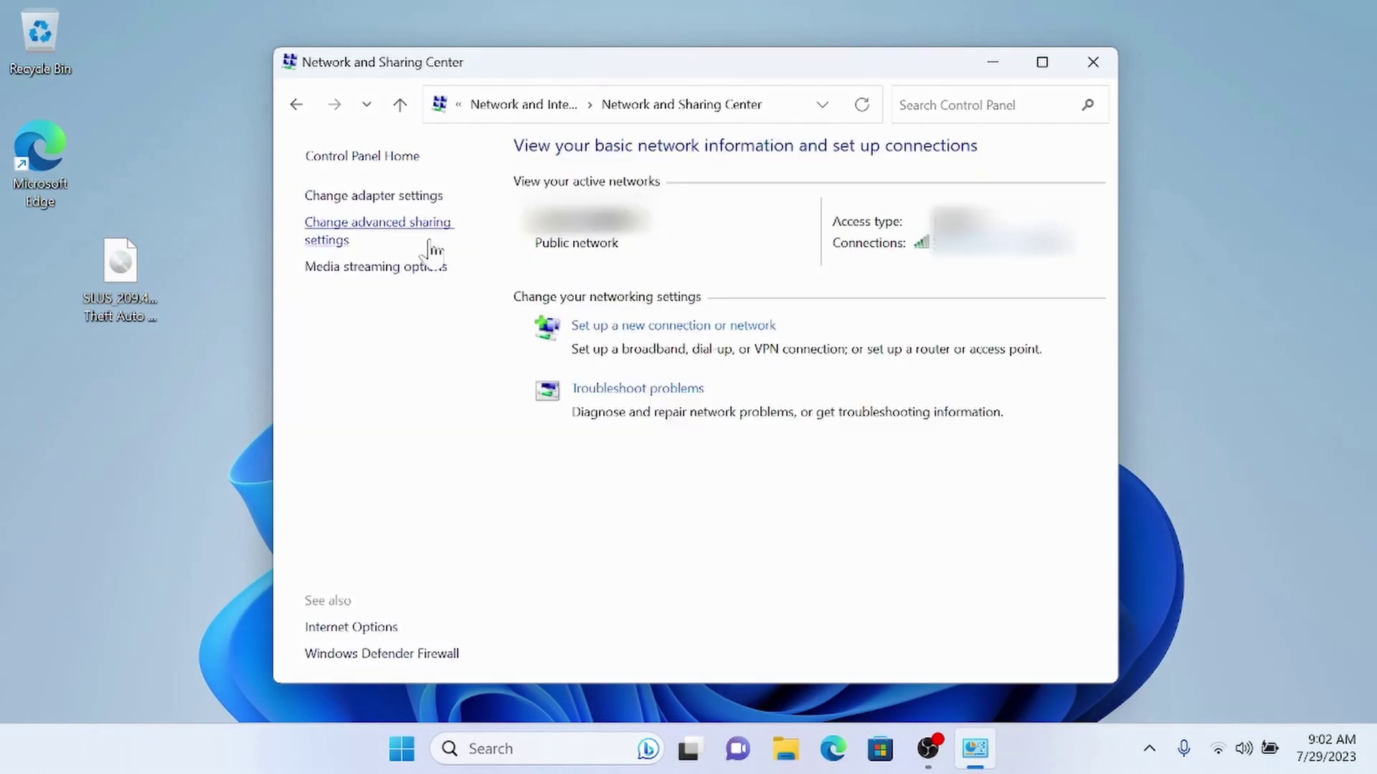
click(416, 200)
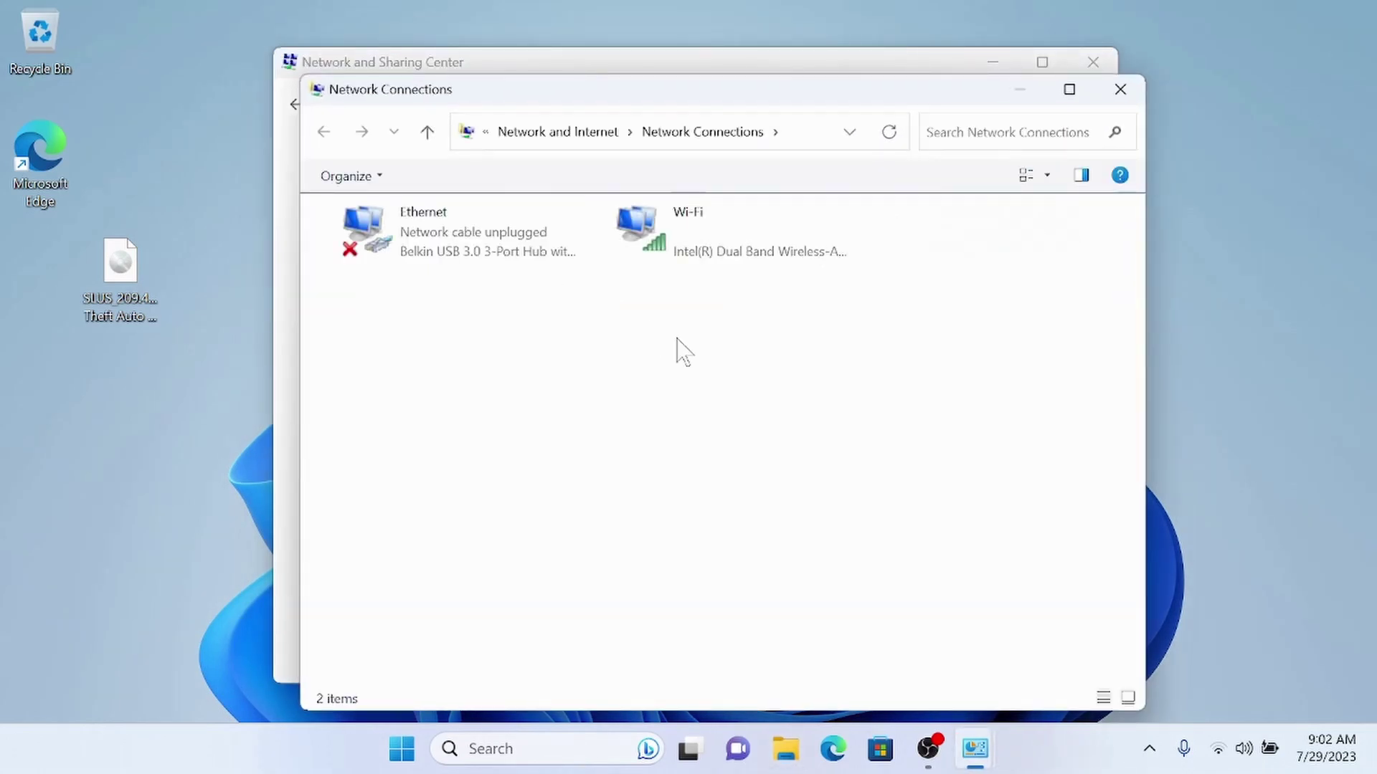
right_click(492, 247)
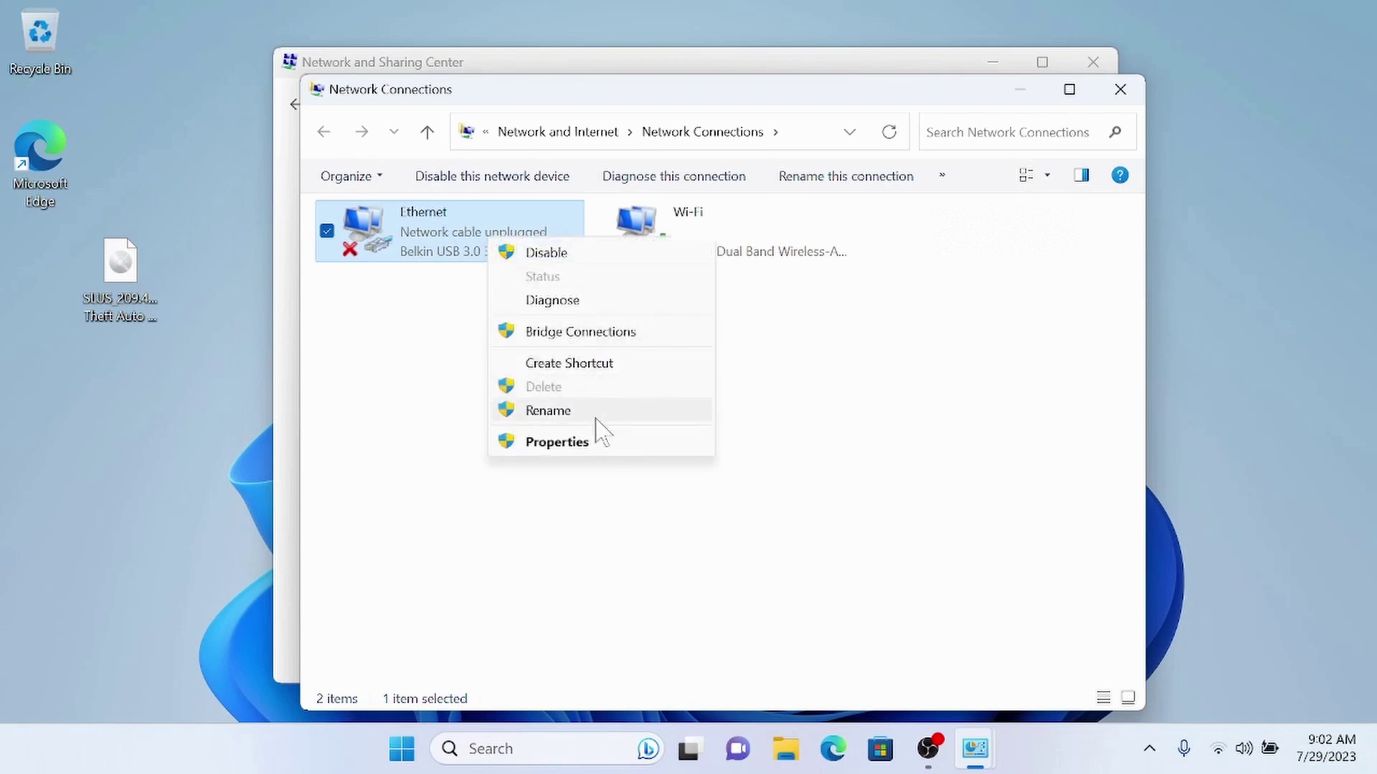
click(611, 444)
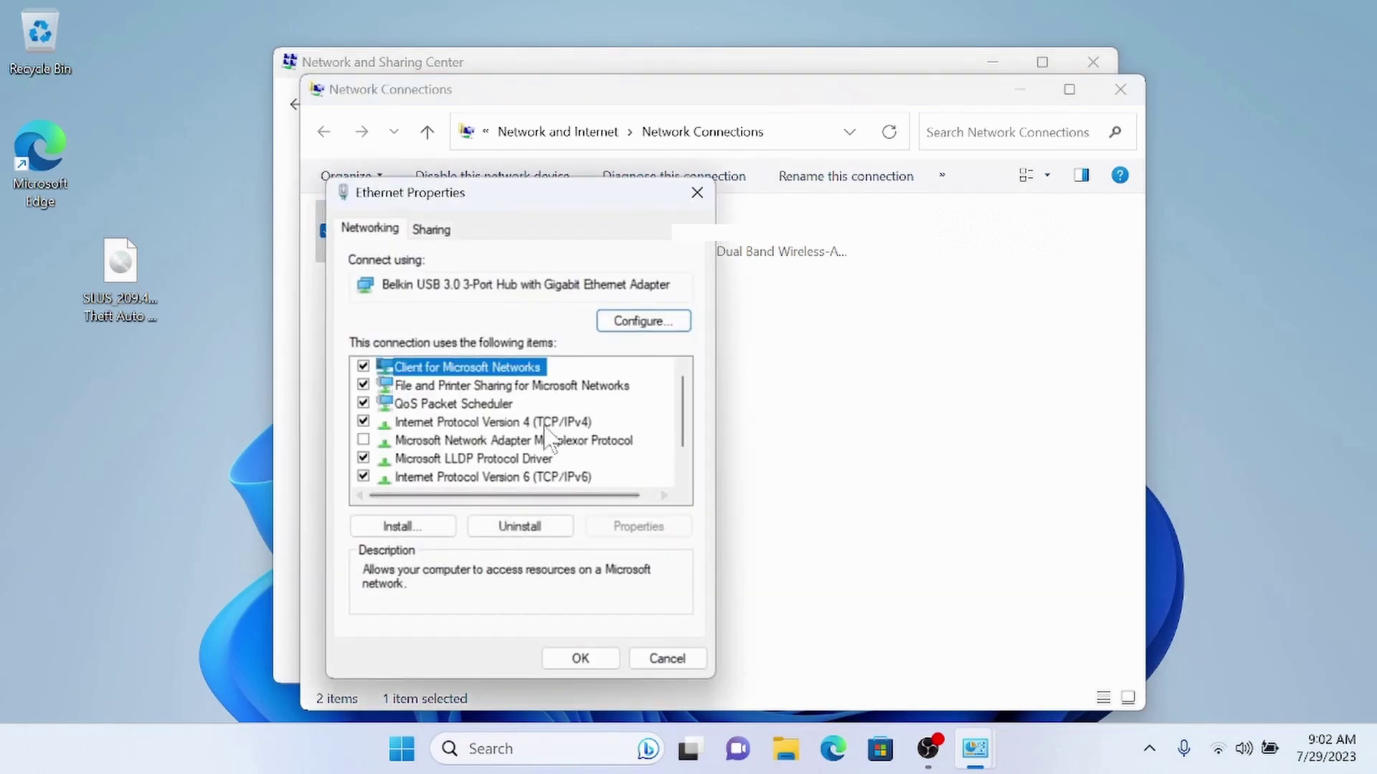
- Set IPv4 to static 192.168.1.4 with mask 255.255.255.0 and close the network windows
click(546, 421)
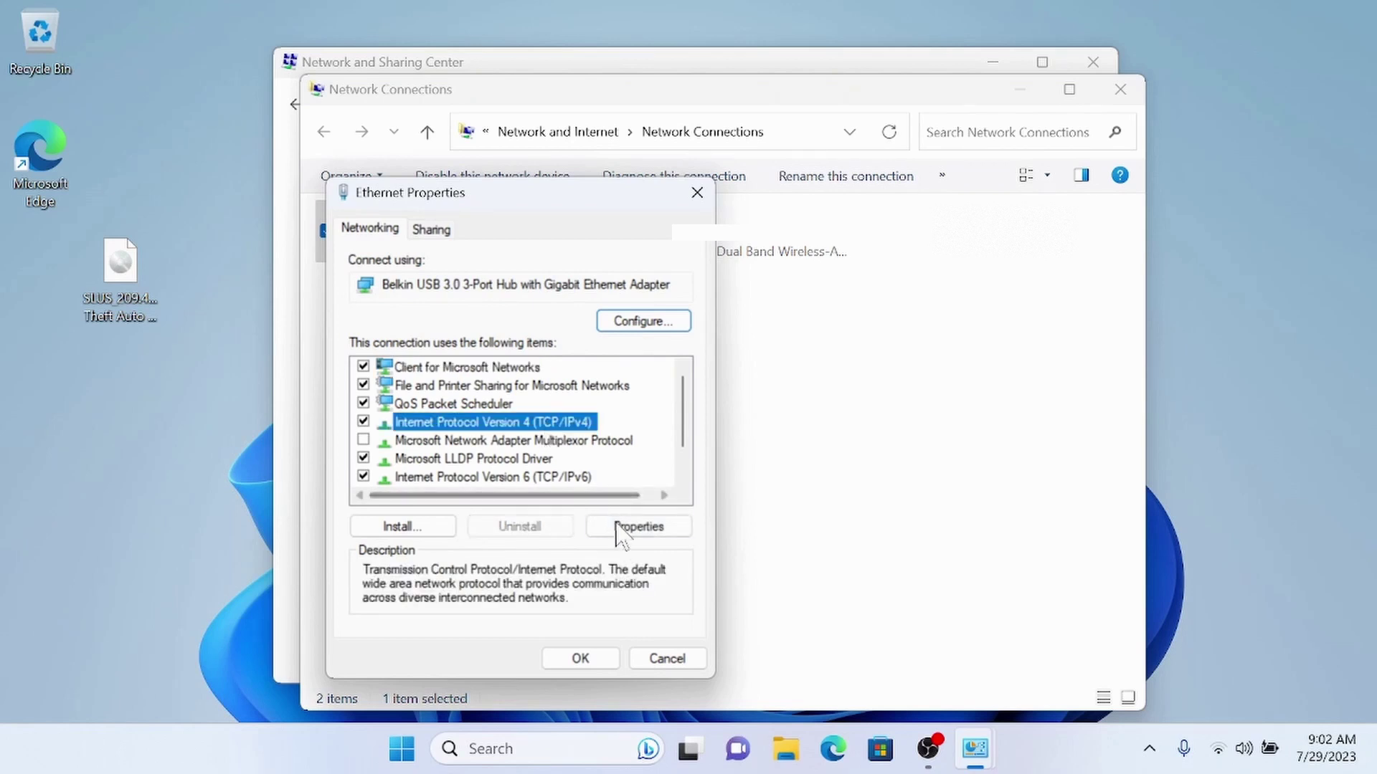
click(631, 526)
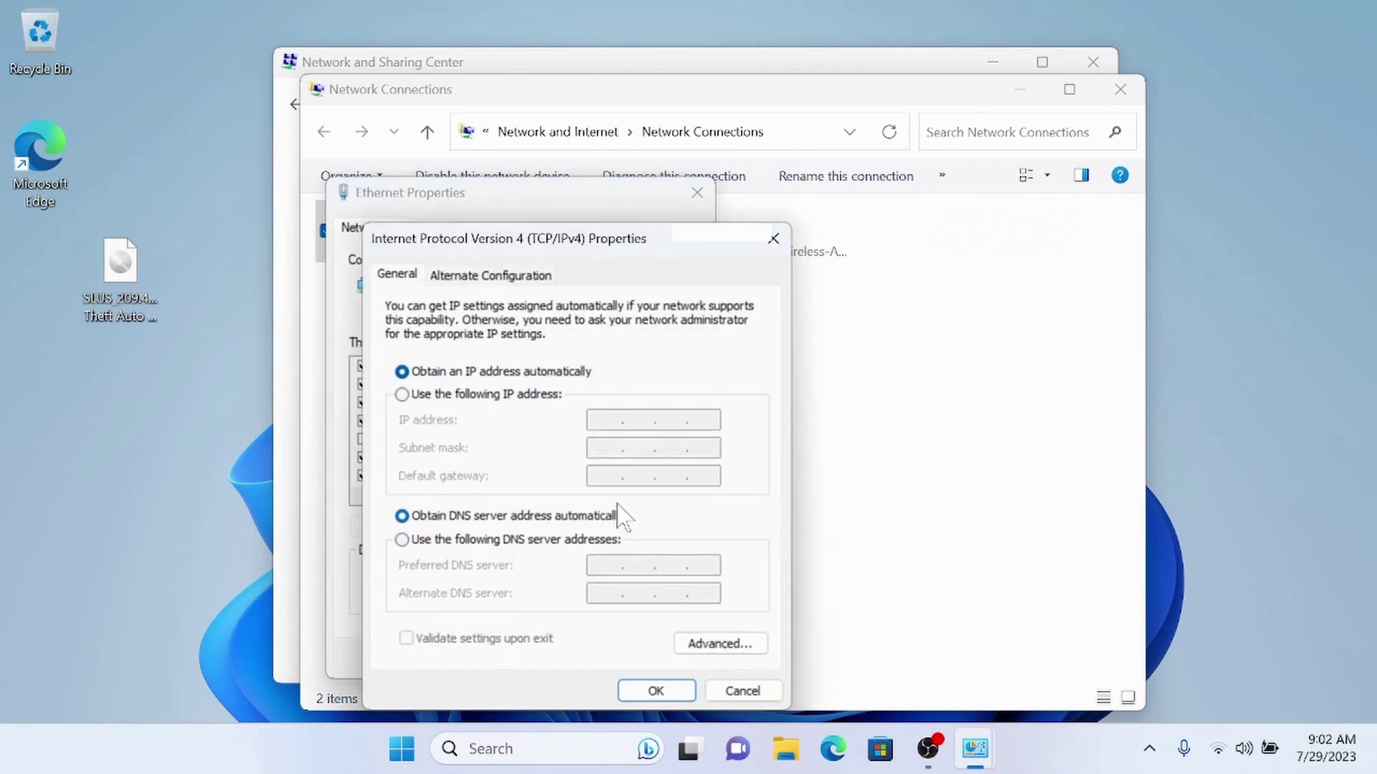
click(494, 395)
click(604, 421)
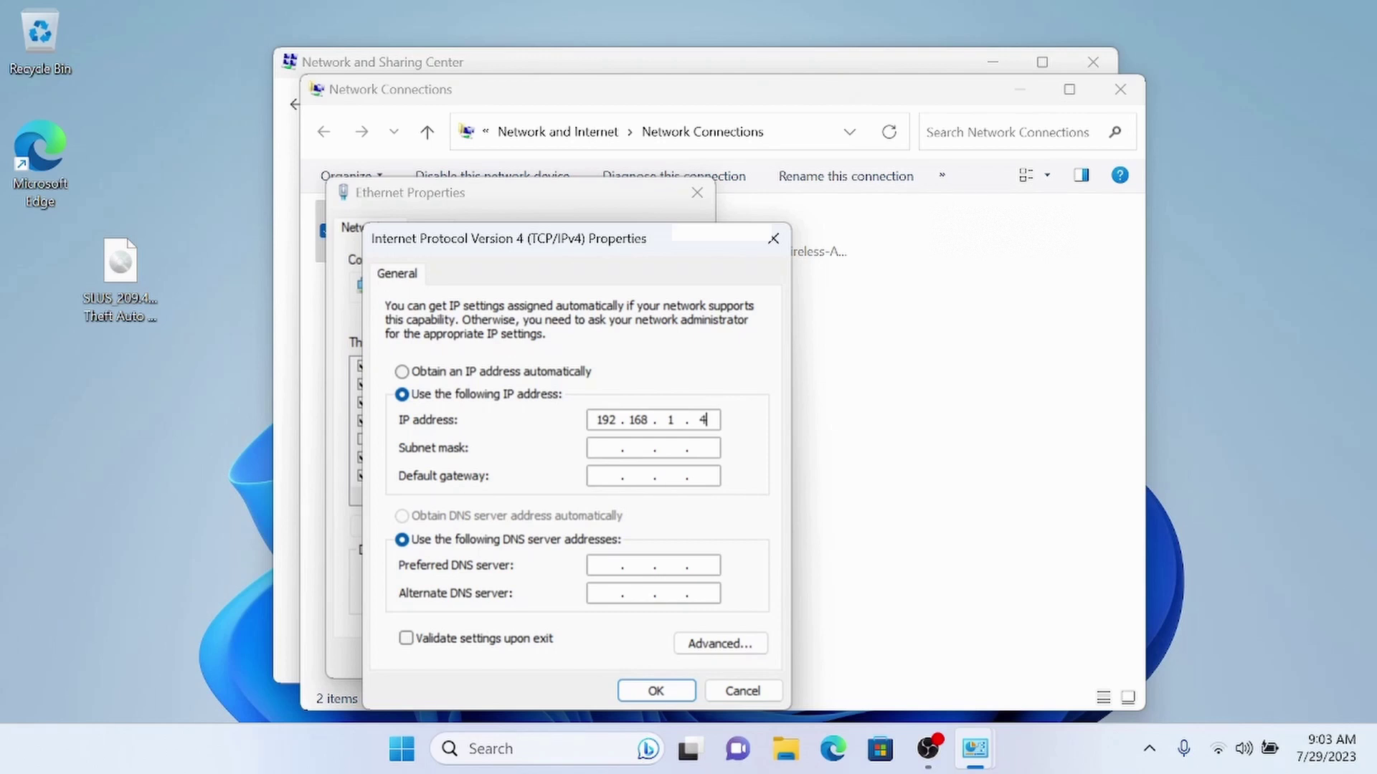
click(696, 448)
click(655, 690)
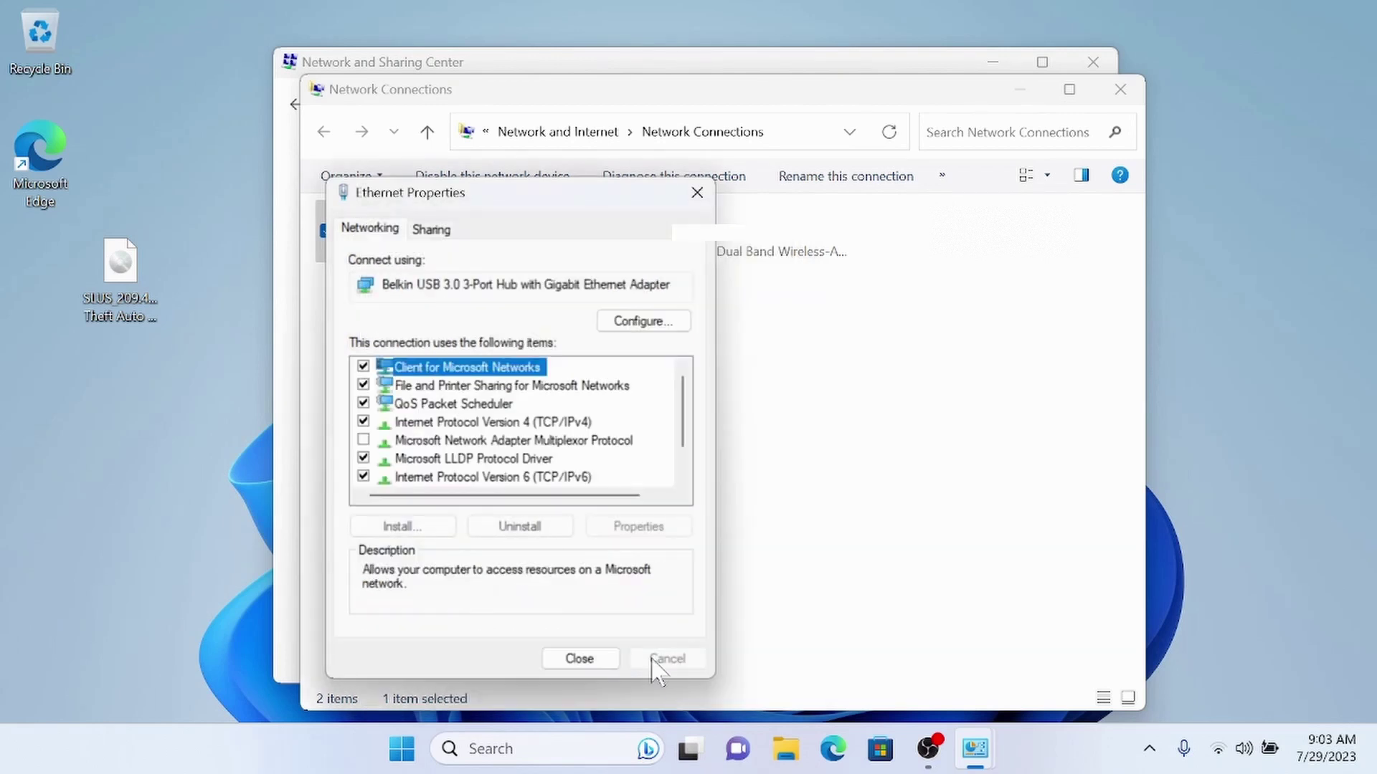
click(605, 658)
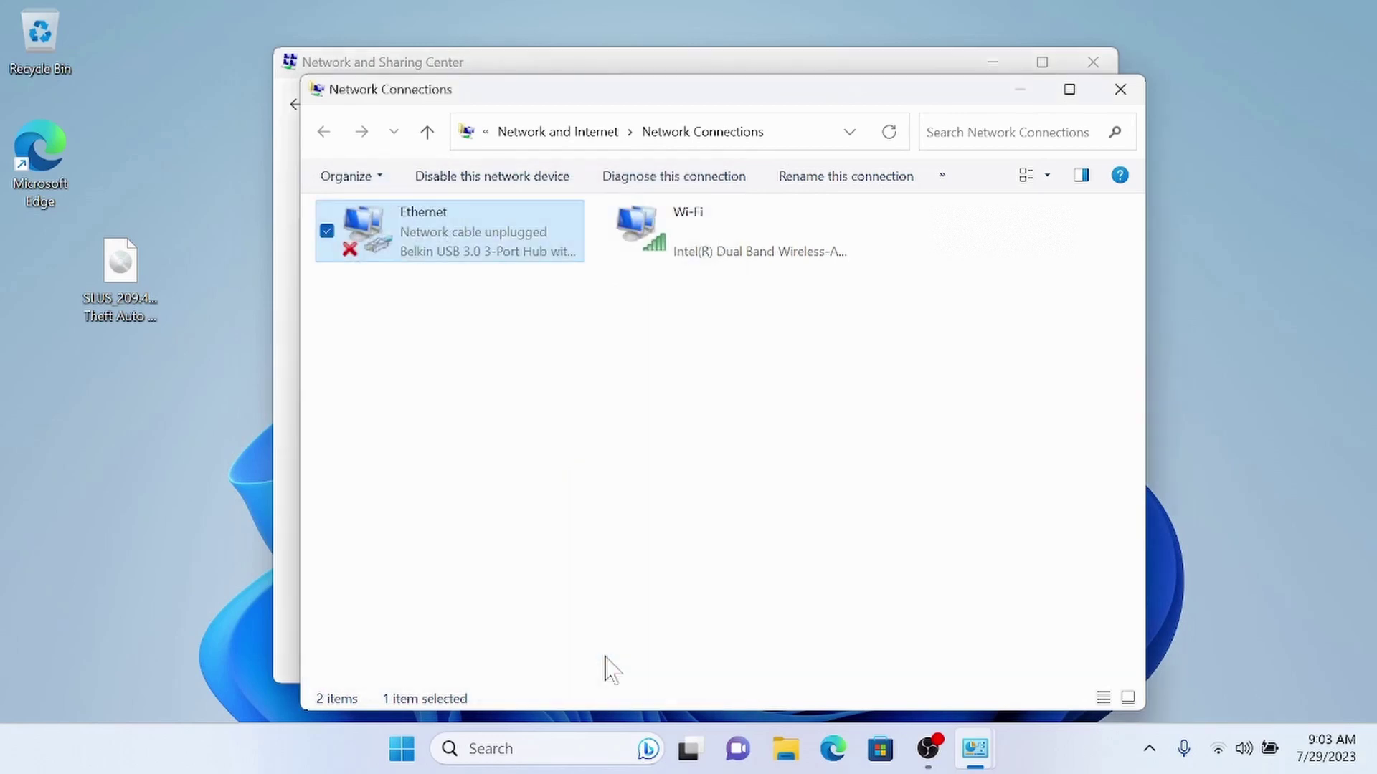
click(1120, 89)
click(1093, 62)
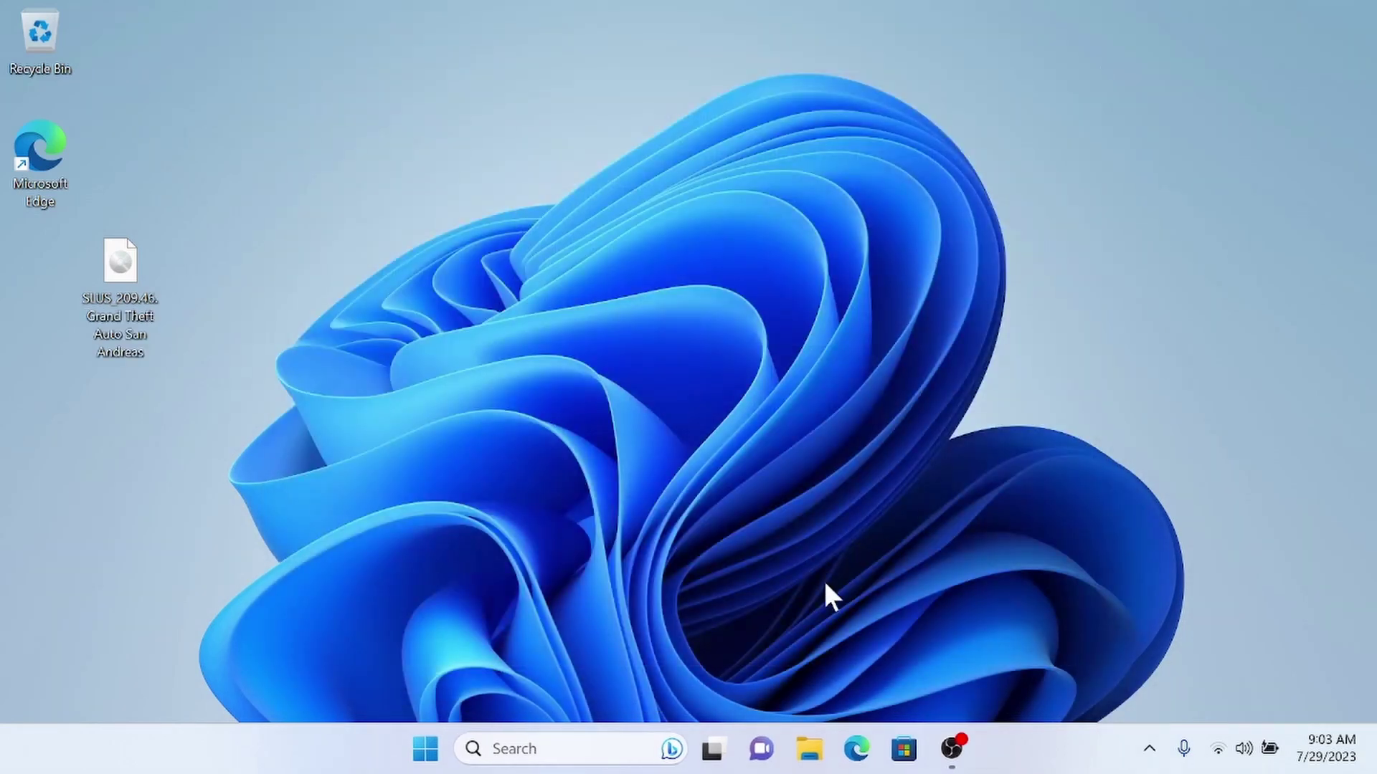
- Create a shortcut to udpbd-server in the Downloads folder
click(809, 750)
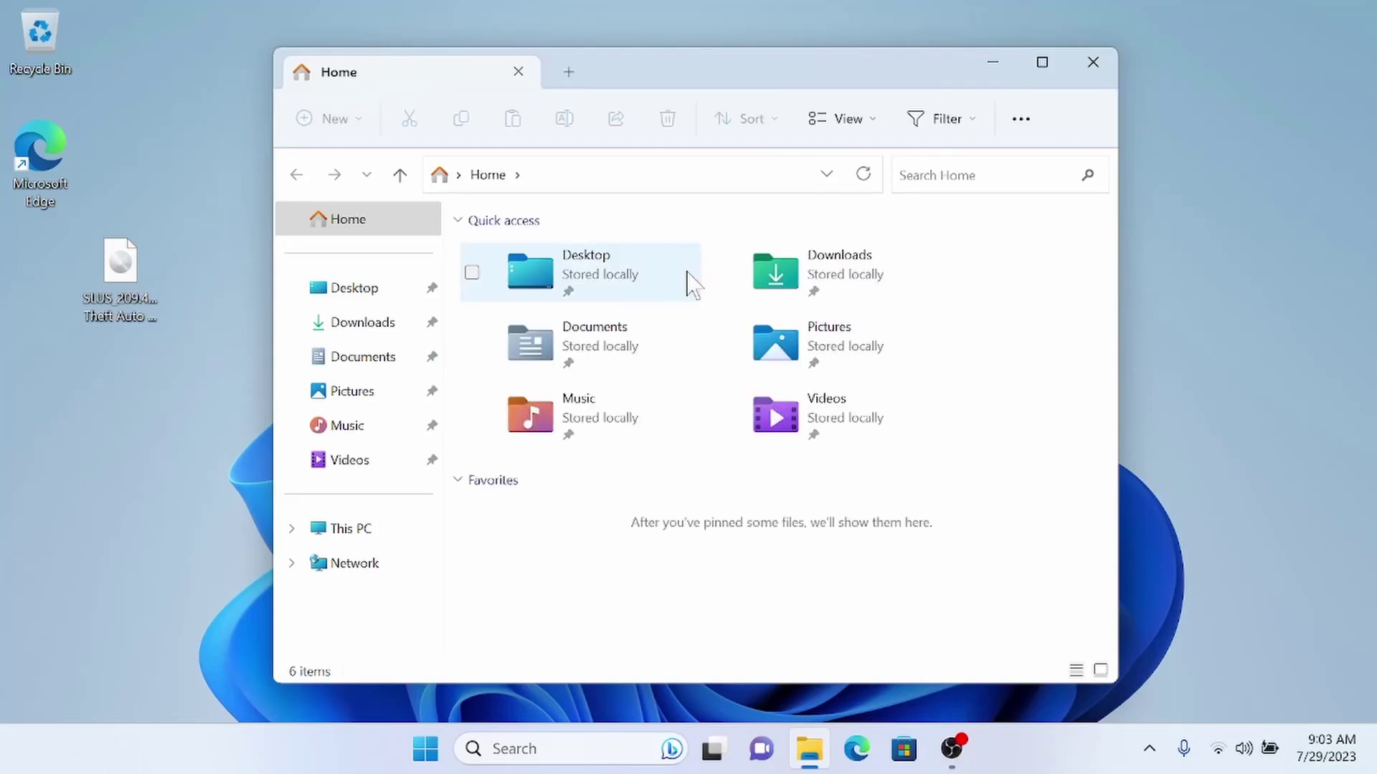
double_click(808, 293)
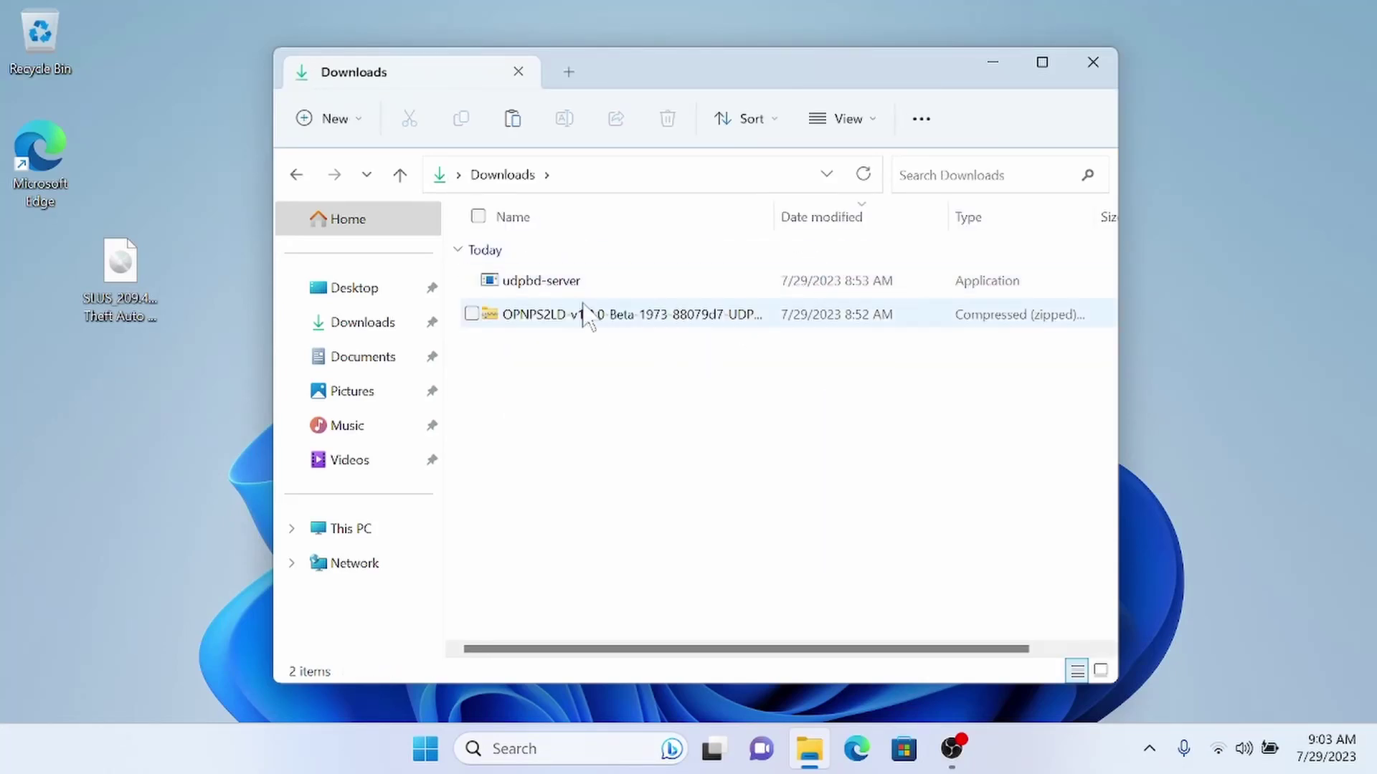
click(554, 284)
right_click(555, 286)
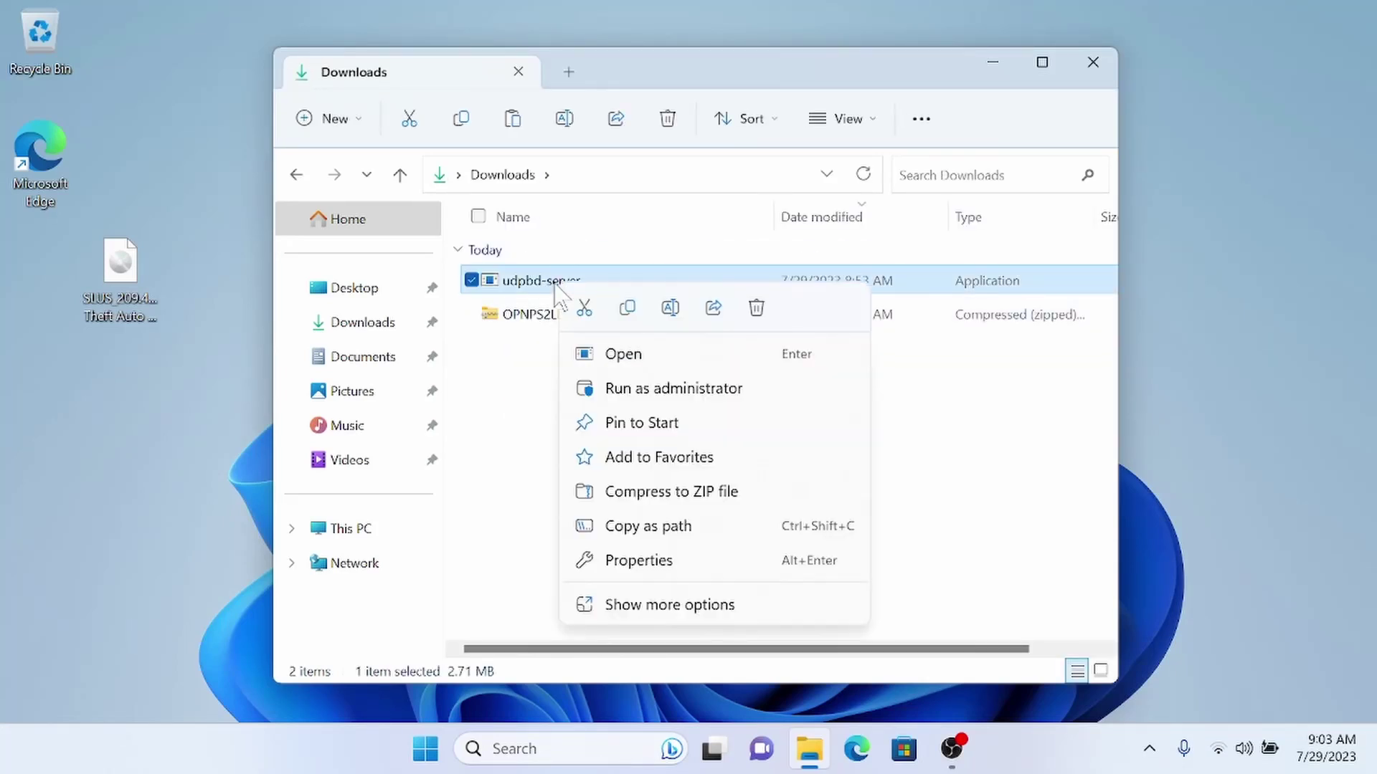
click(695, 606)
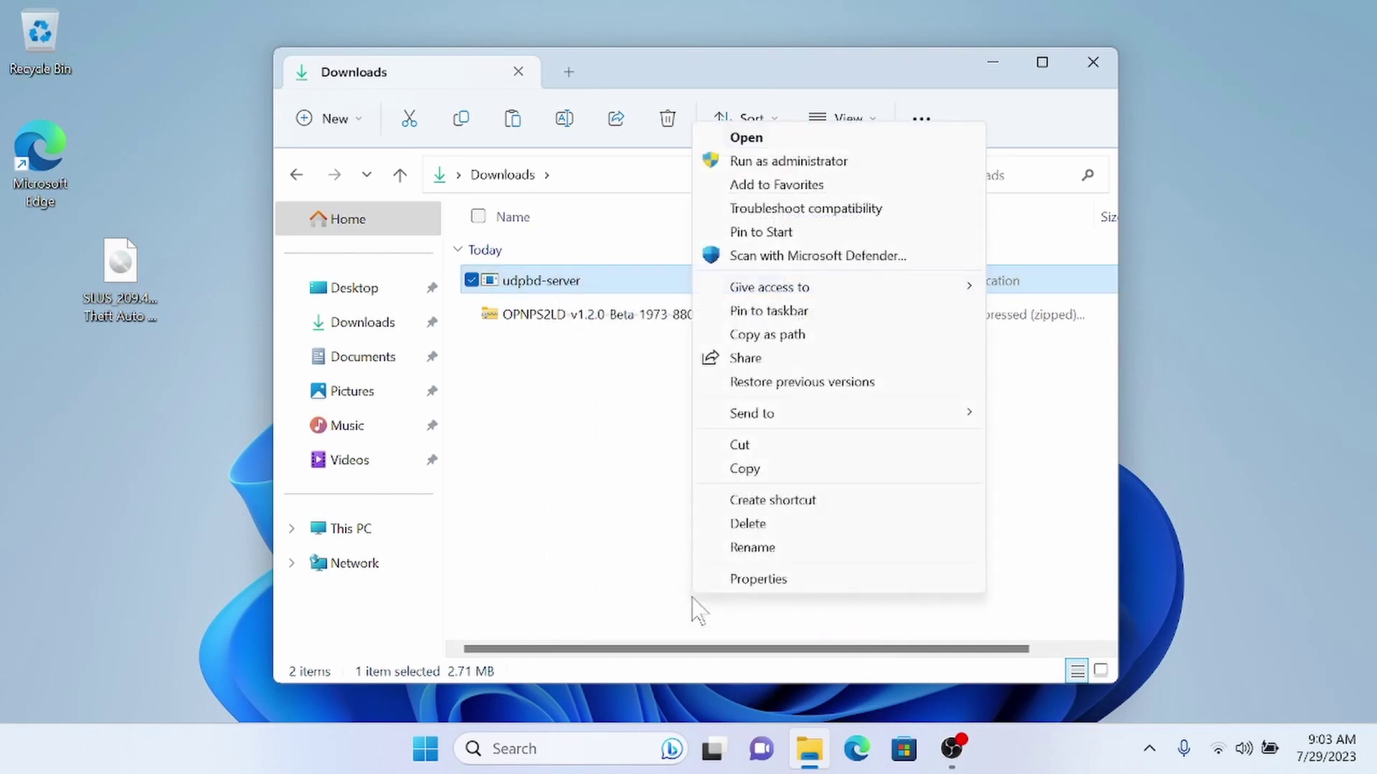
click(799, 502)
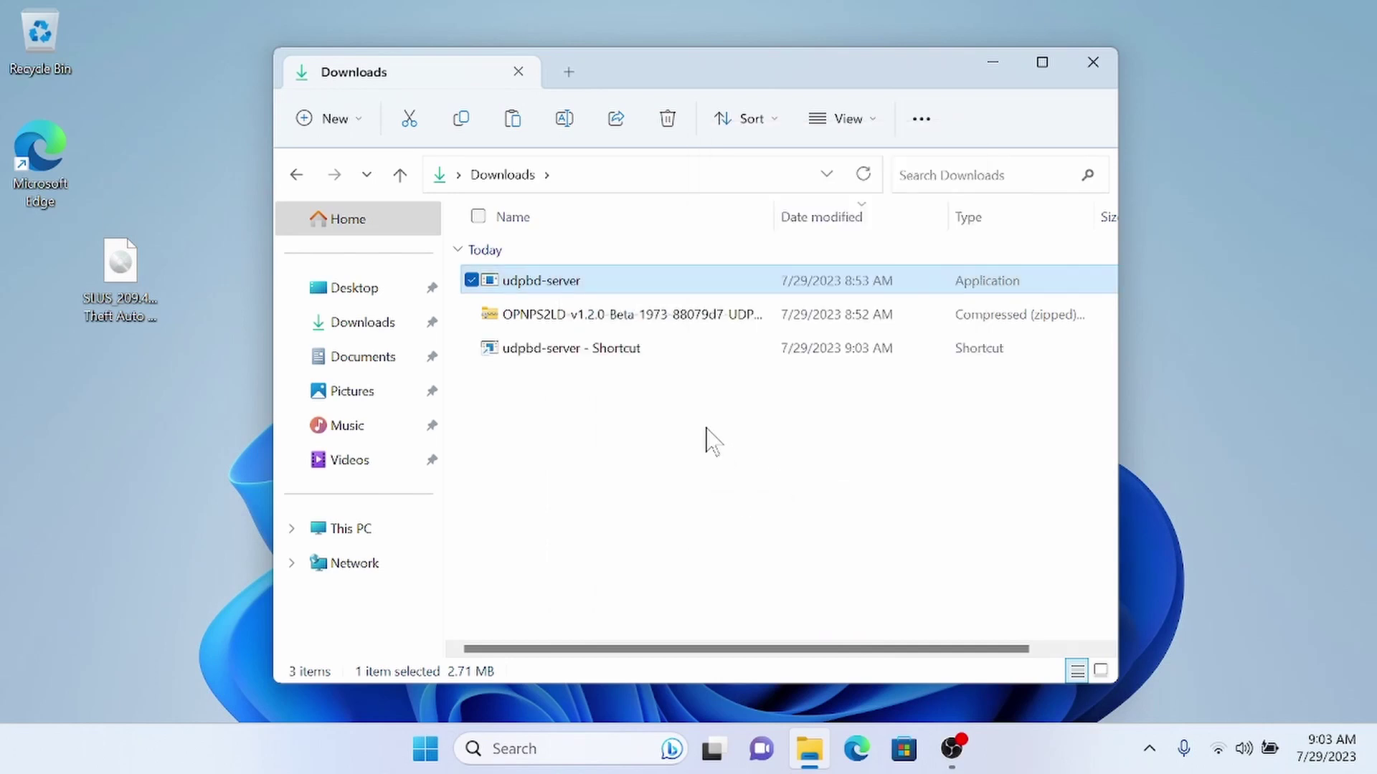
- Append \\.\D: to the shortcut's target and set it to run as administrator
right_click(598, 349)
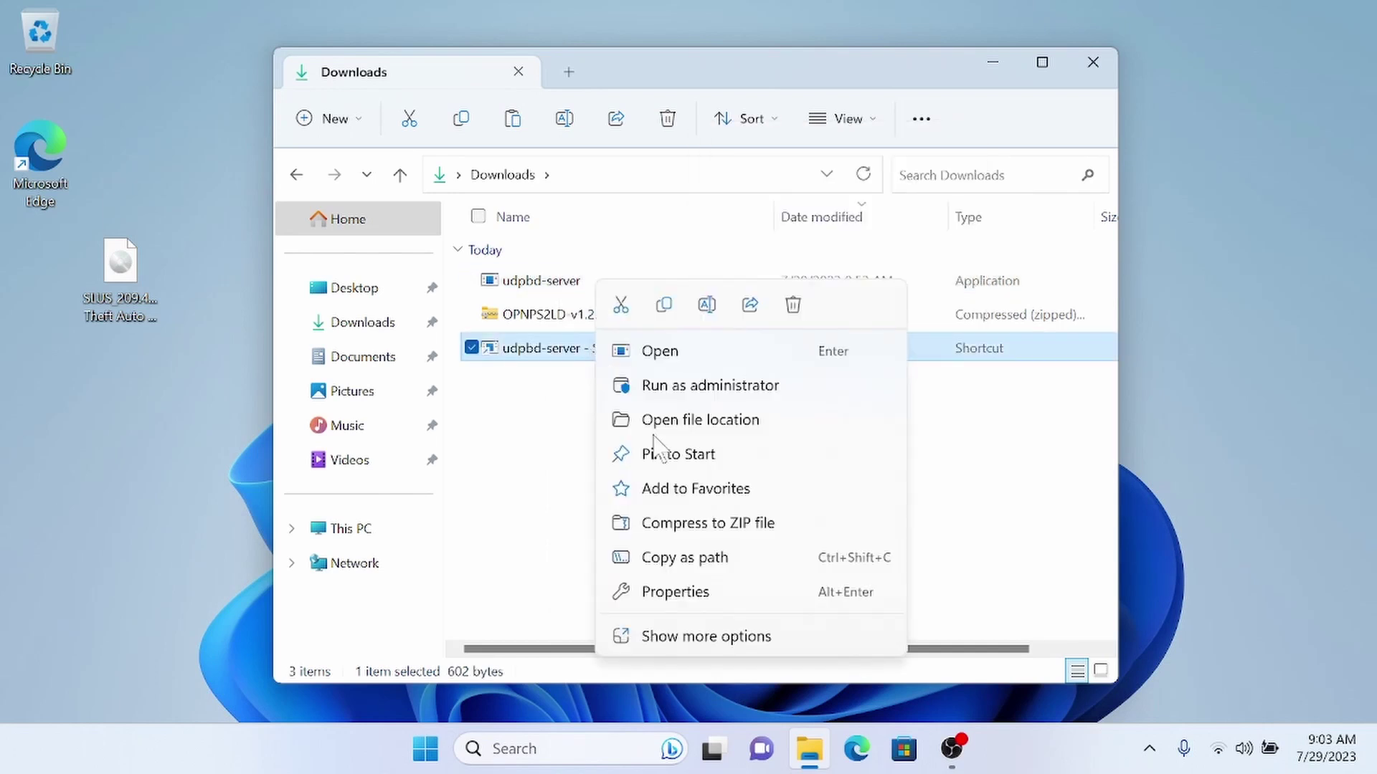
click(756, 635)
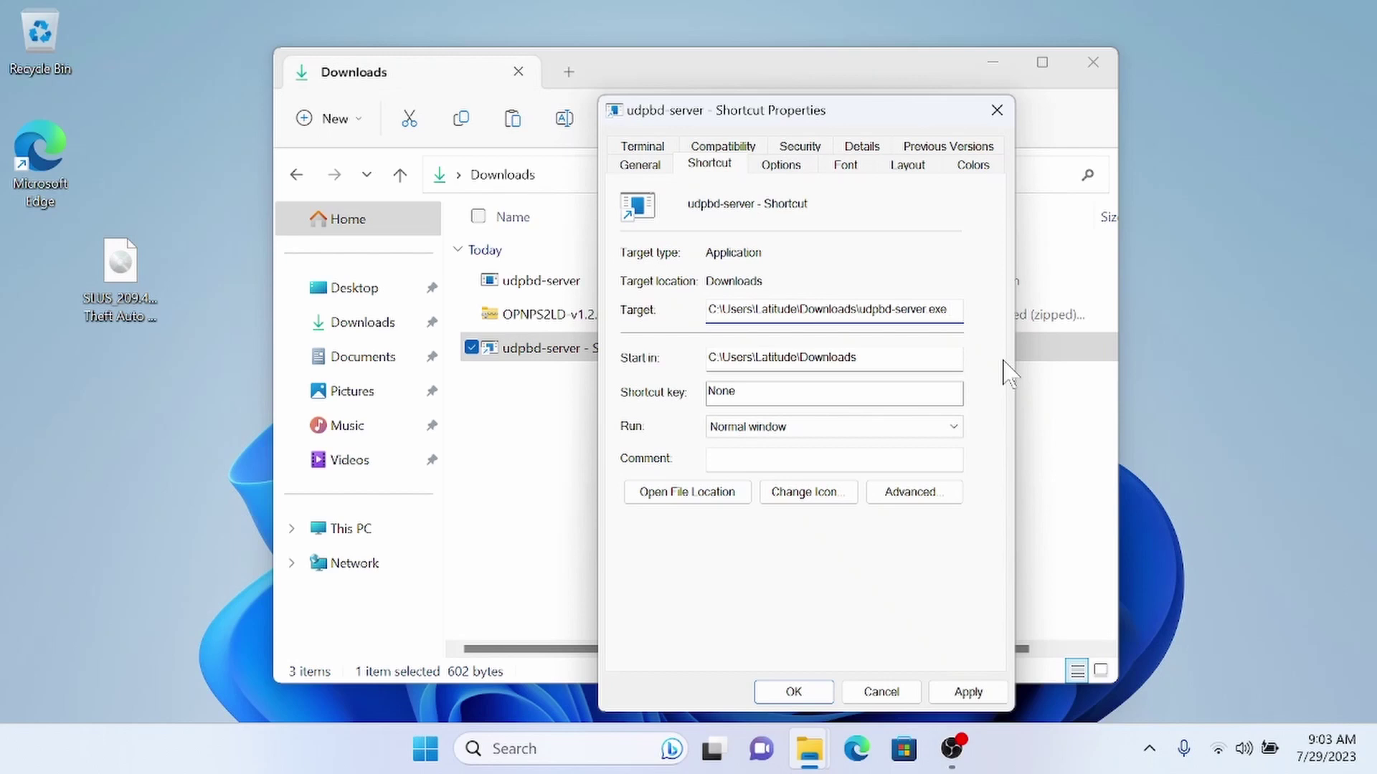
text(\\.\D:)
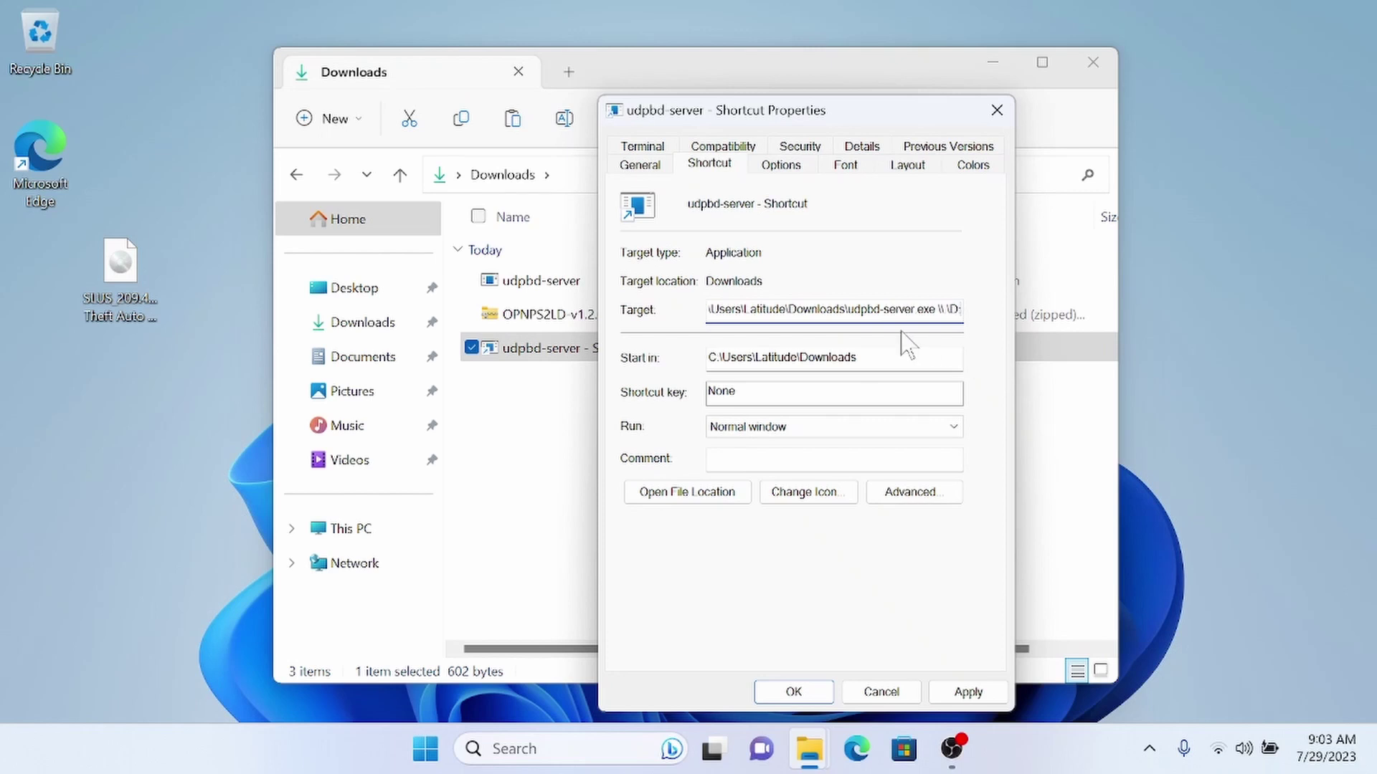
click(908, 498)
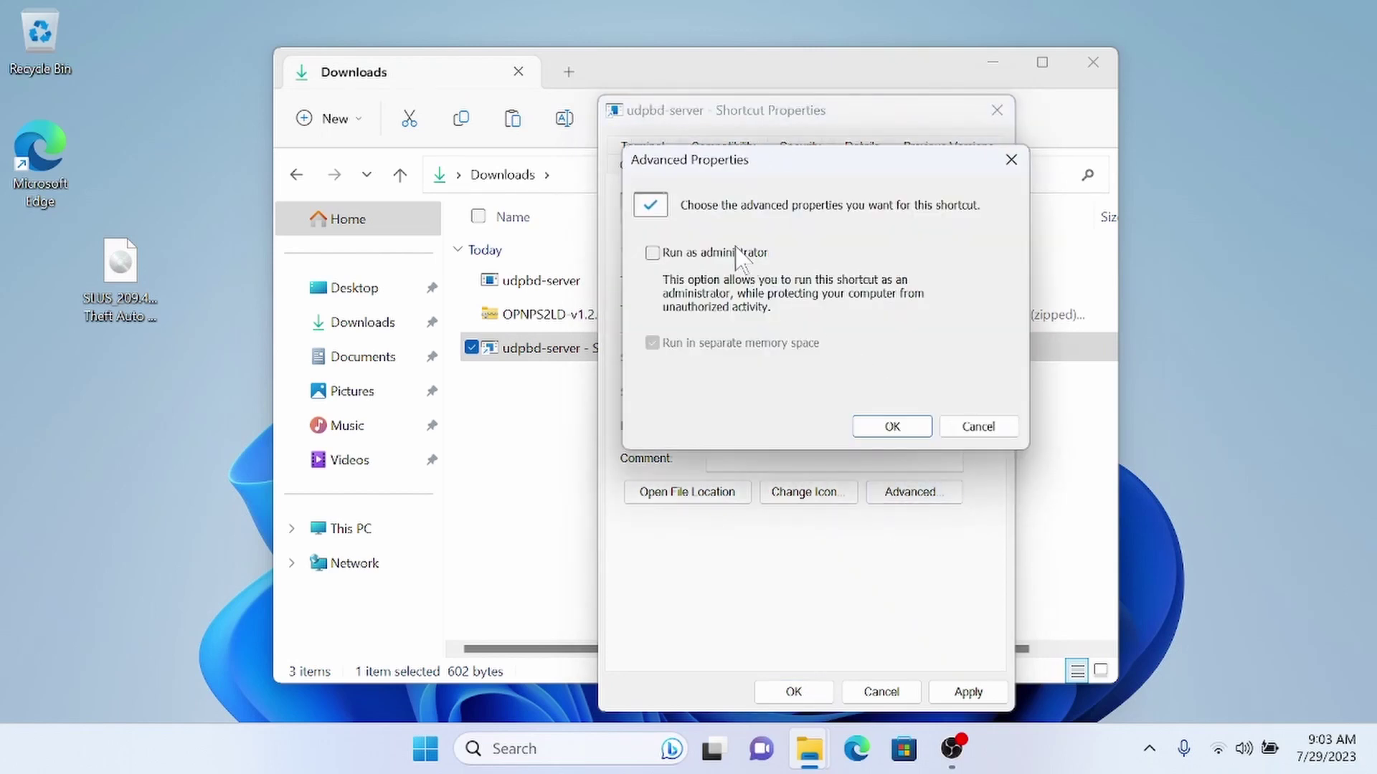
click(739, 254)
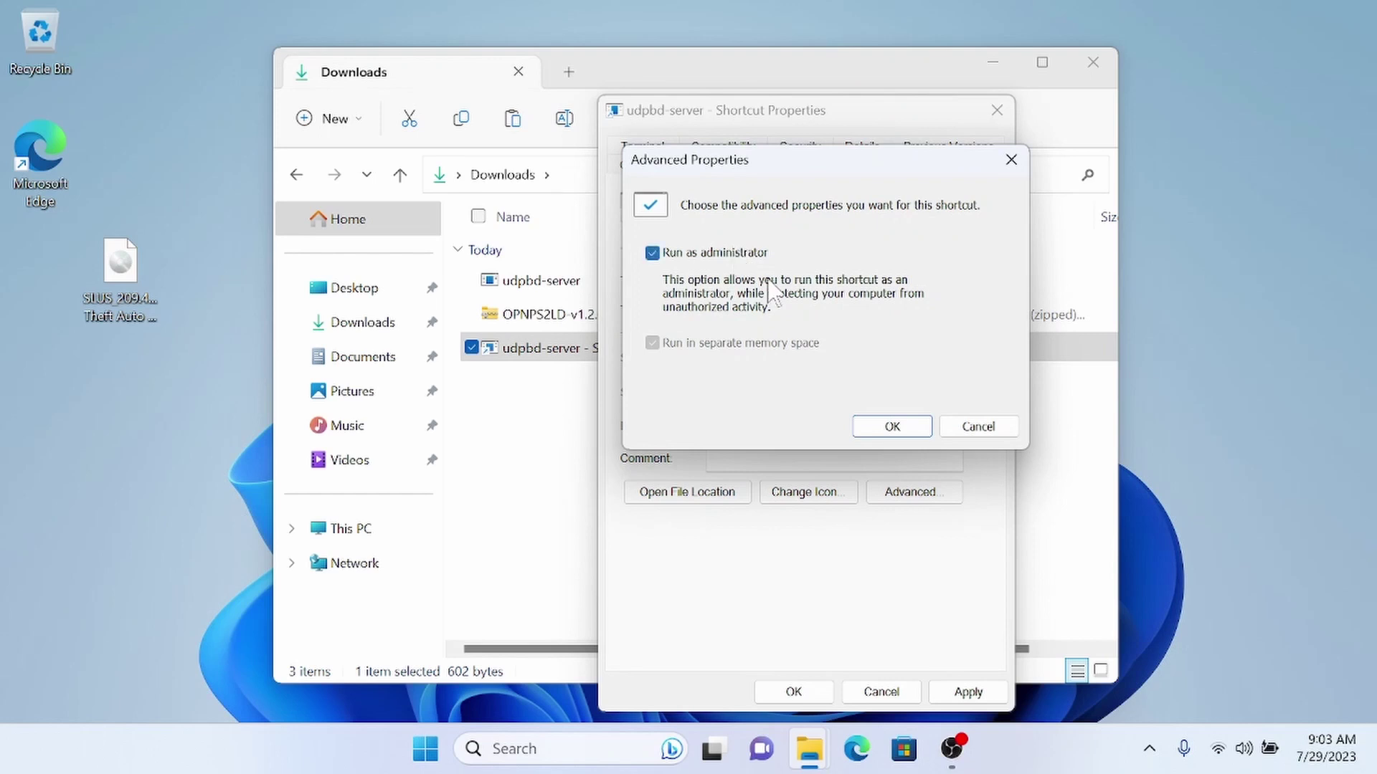
click(894, 426)
click(969, 694)
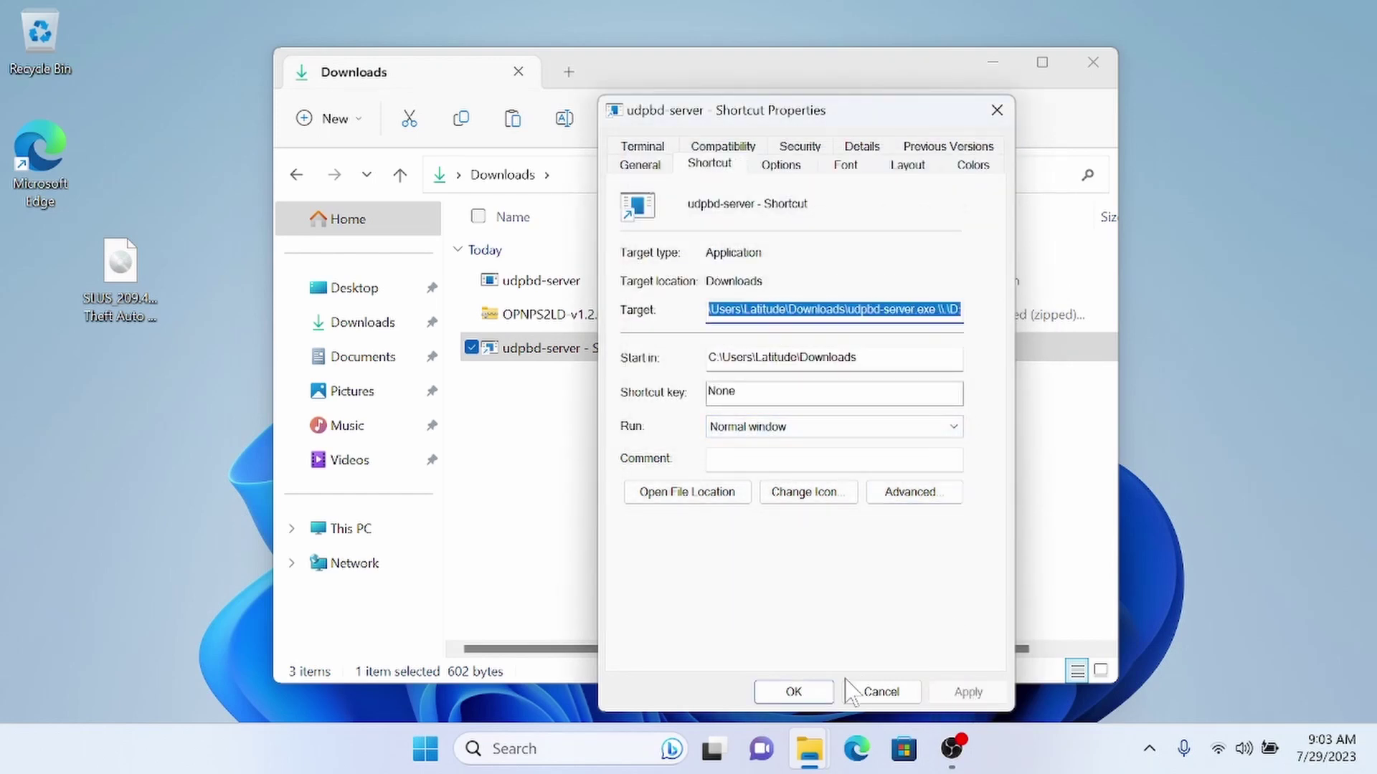
click(793, 692)
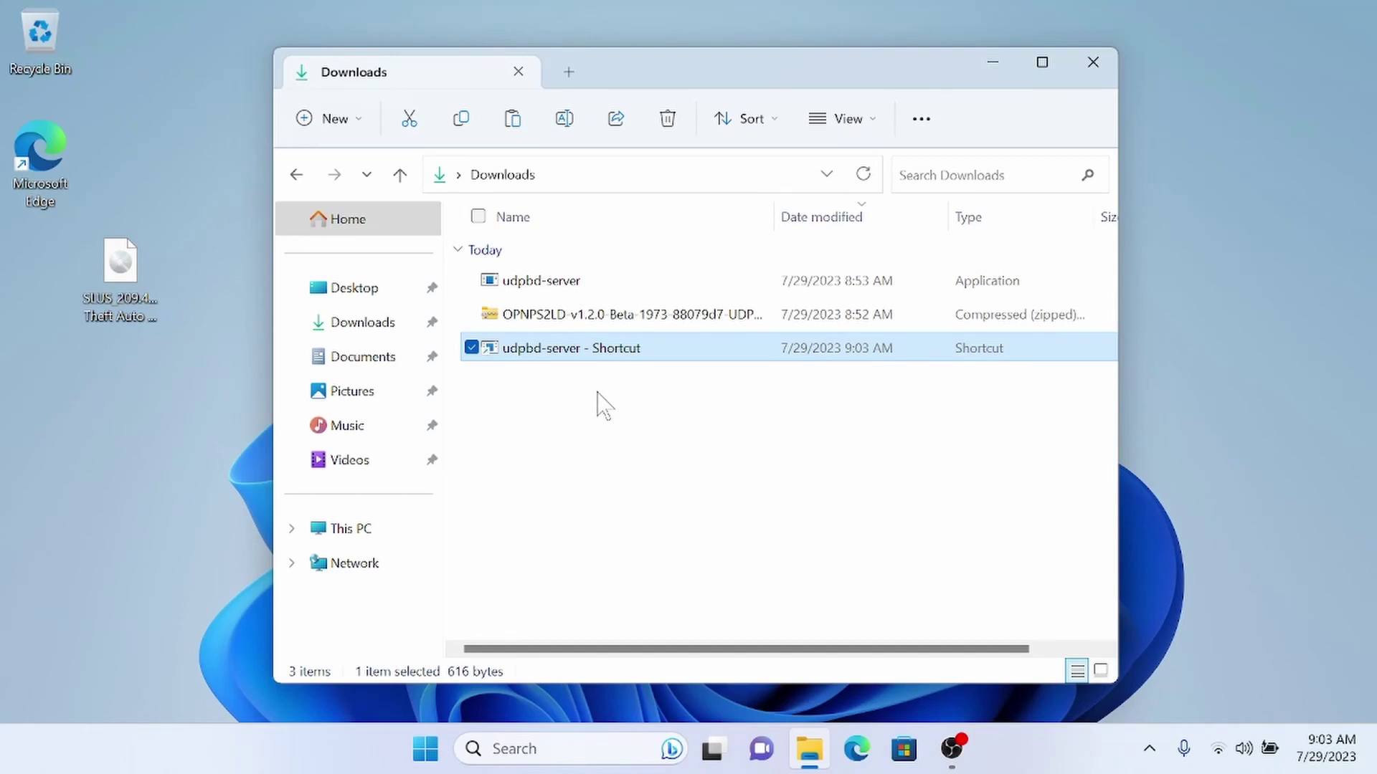
click(599, 402)
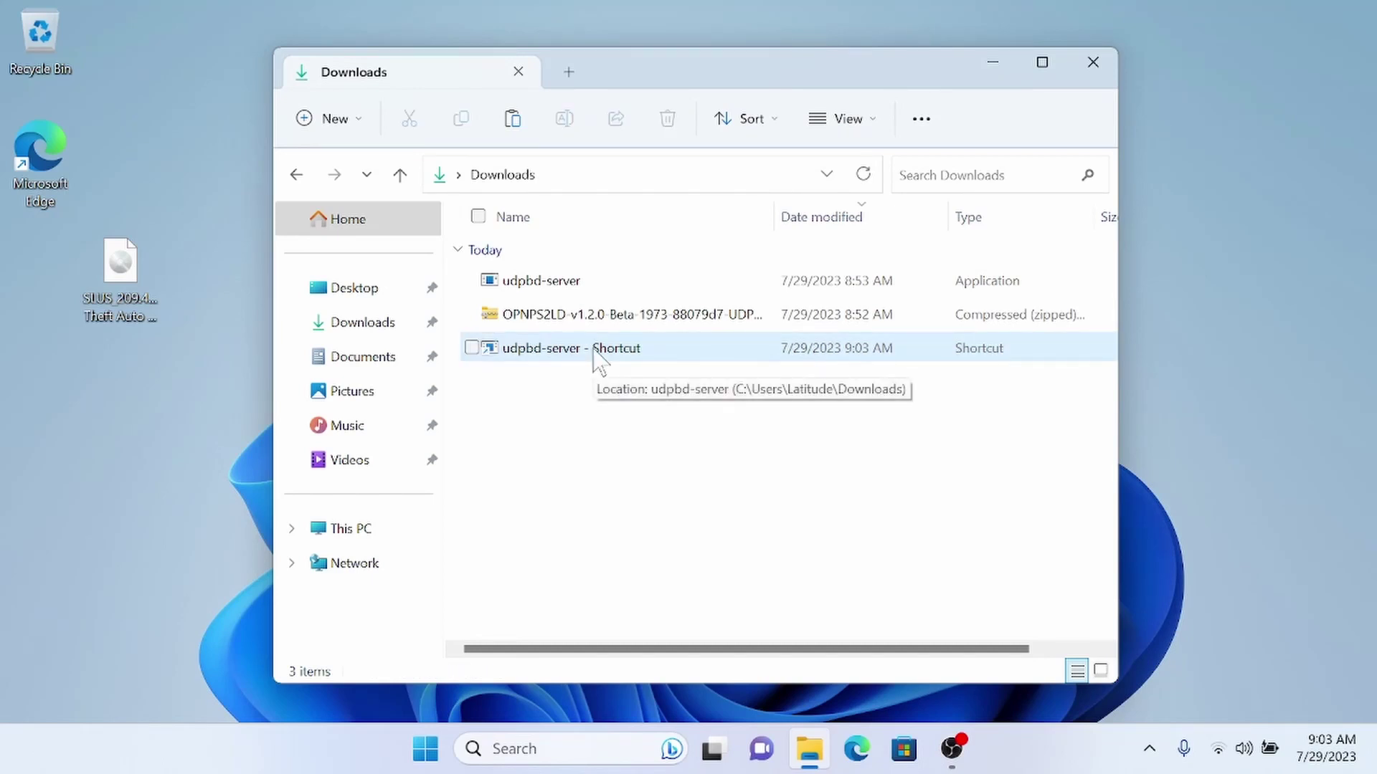
- Launch the udpbd-server shortcut as admin and allow it through the firewall on private and public networks
double_click(598, 360)
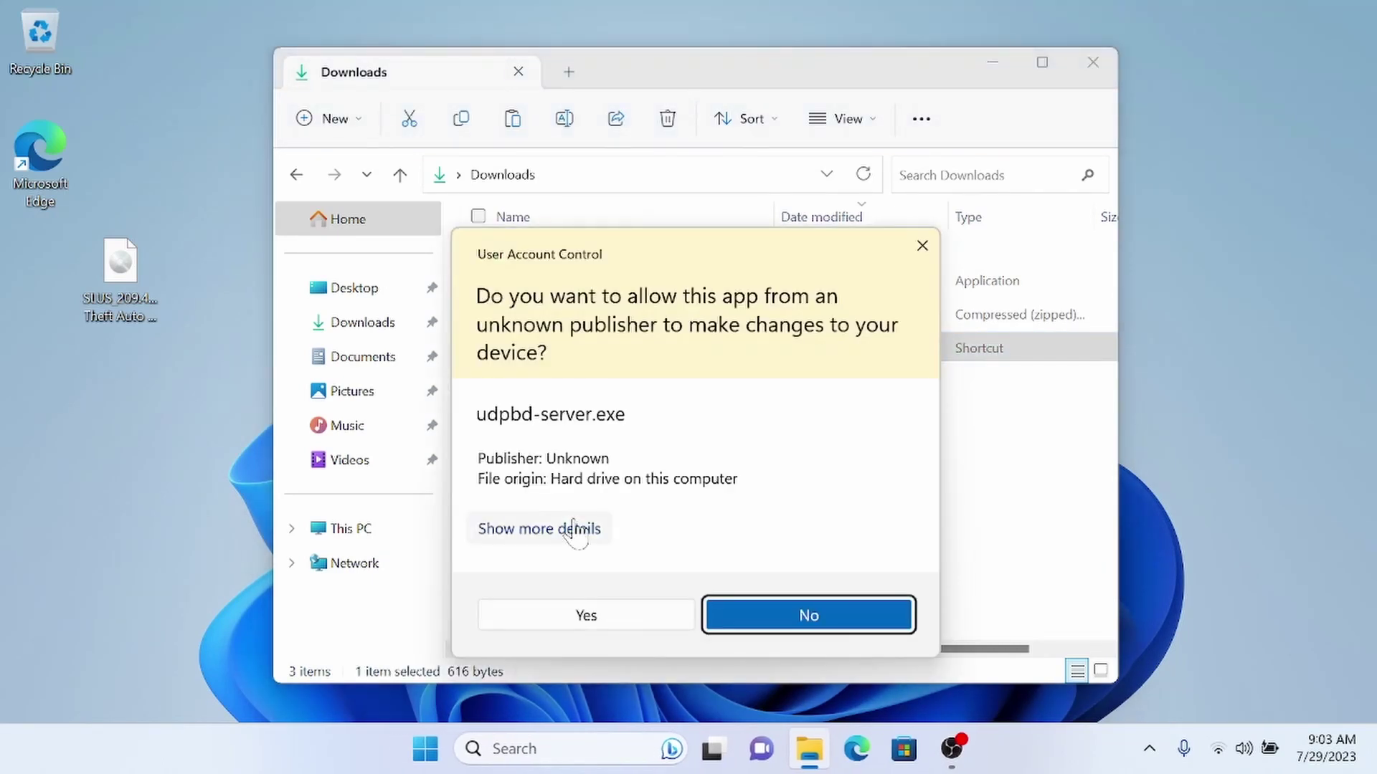
click(585, 615)
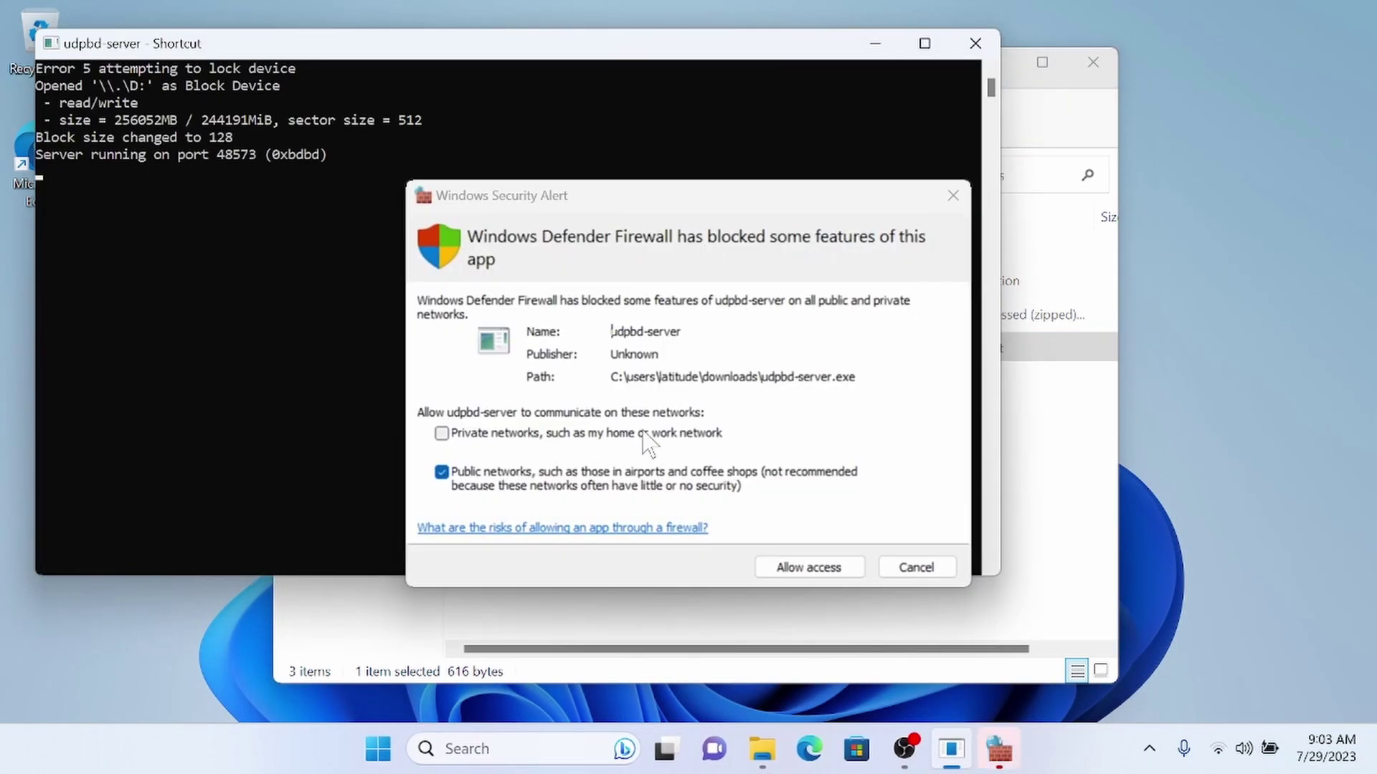
click(644, 434)
click(813, 570)
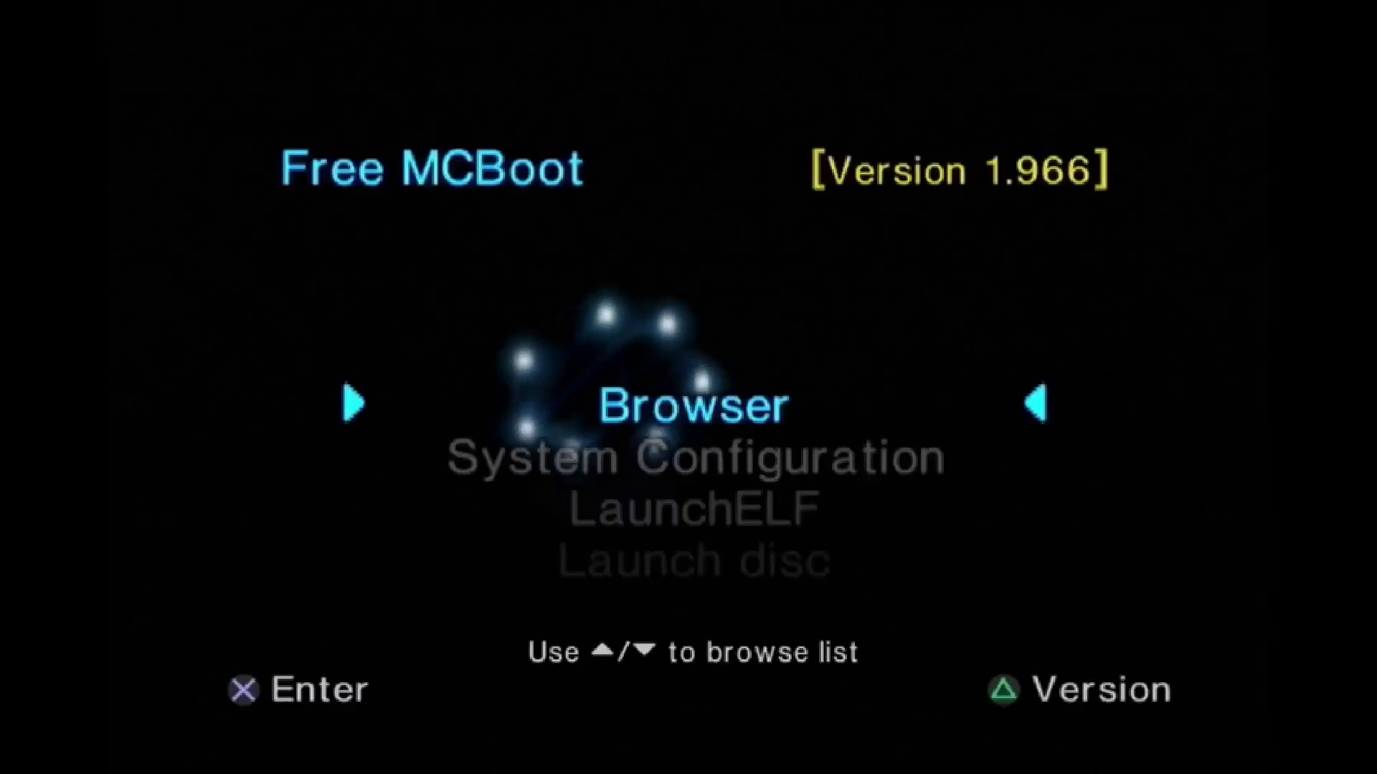
- Highlight LaunchELF in the Free MCBoot boot menu and launch it
key(Down)
key(Down)
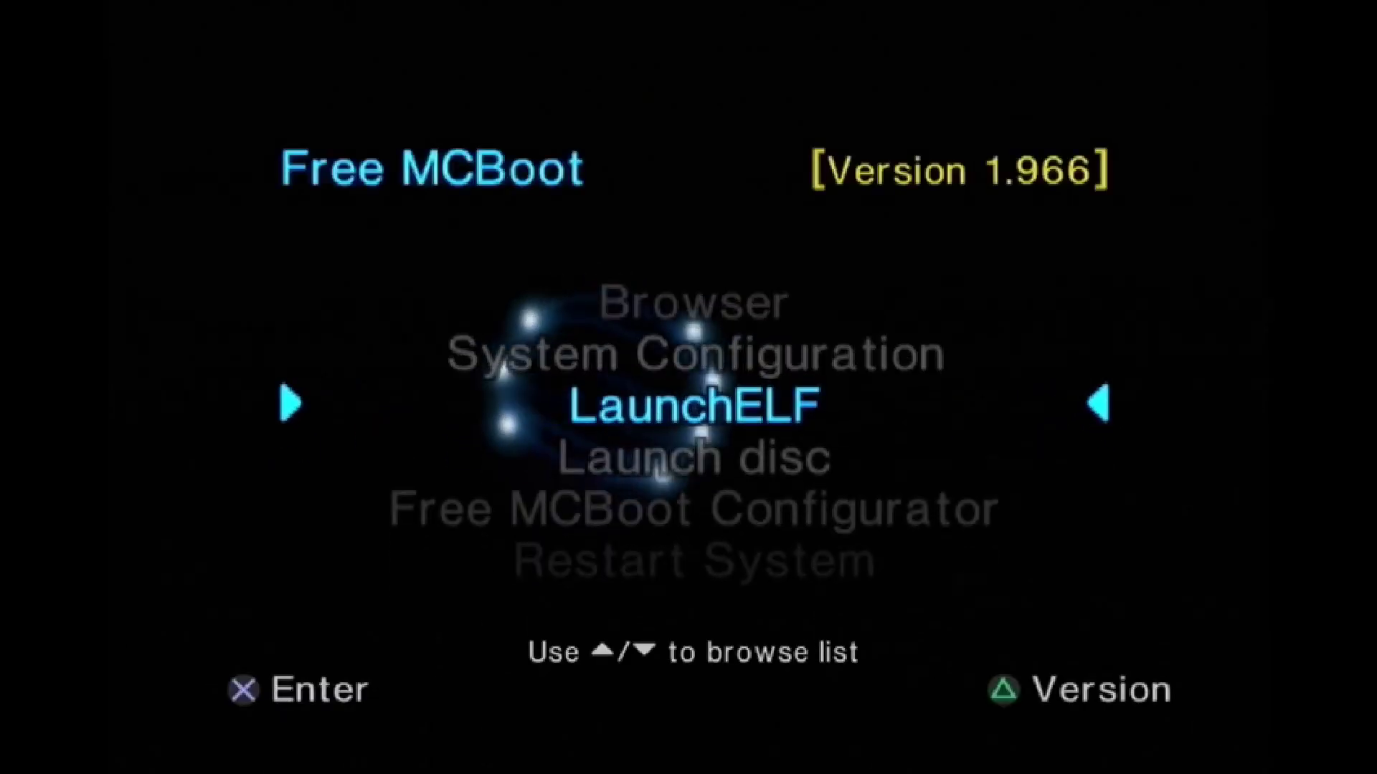
key(Return)
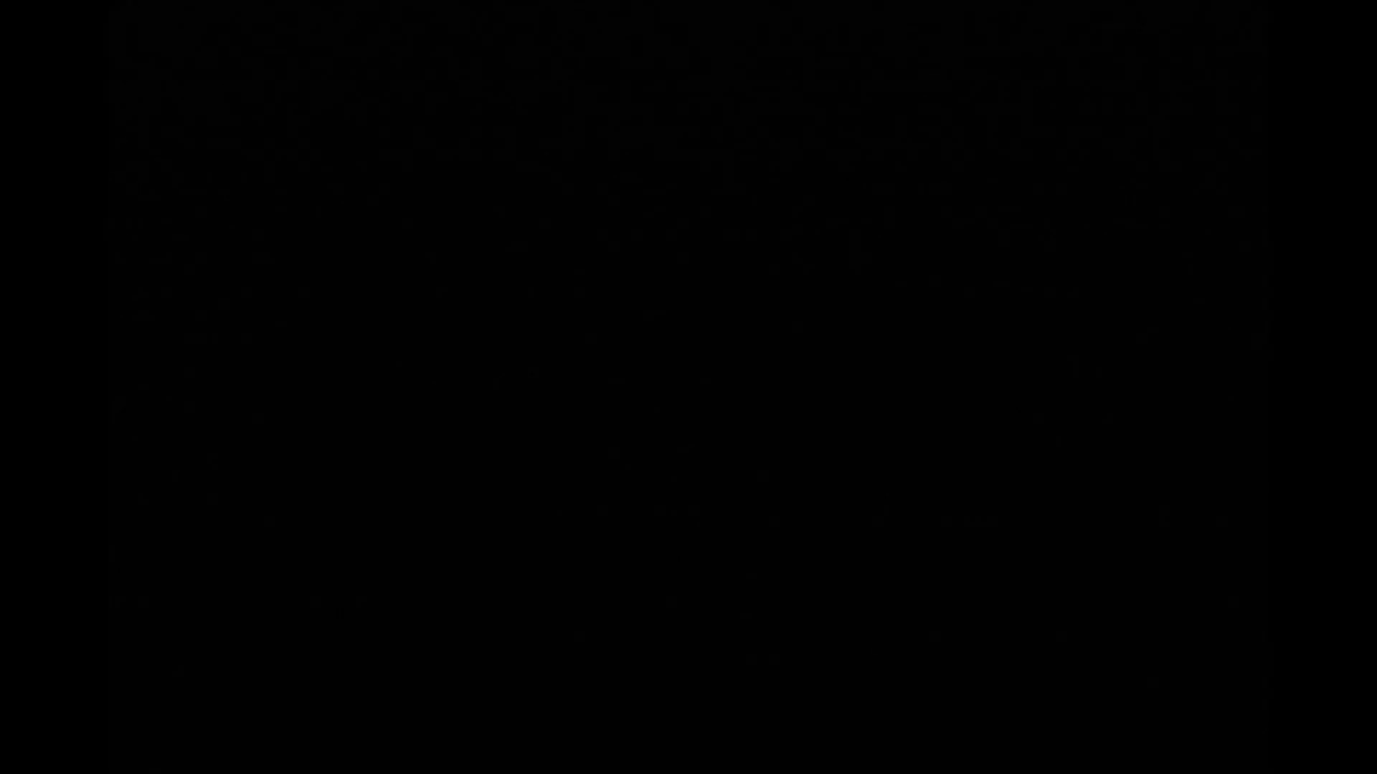
- In the FileBrowser, open mass:/ and copy the OPL folder
key(Return)
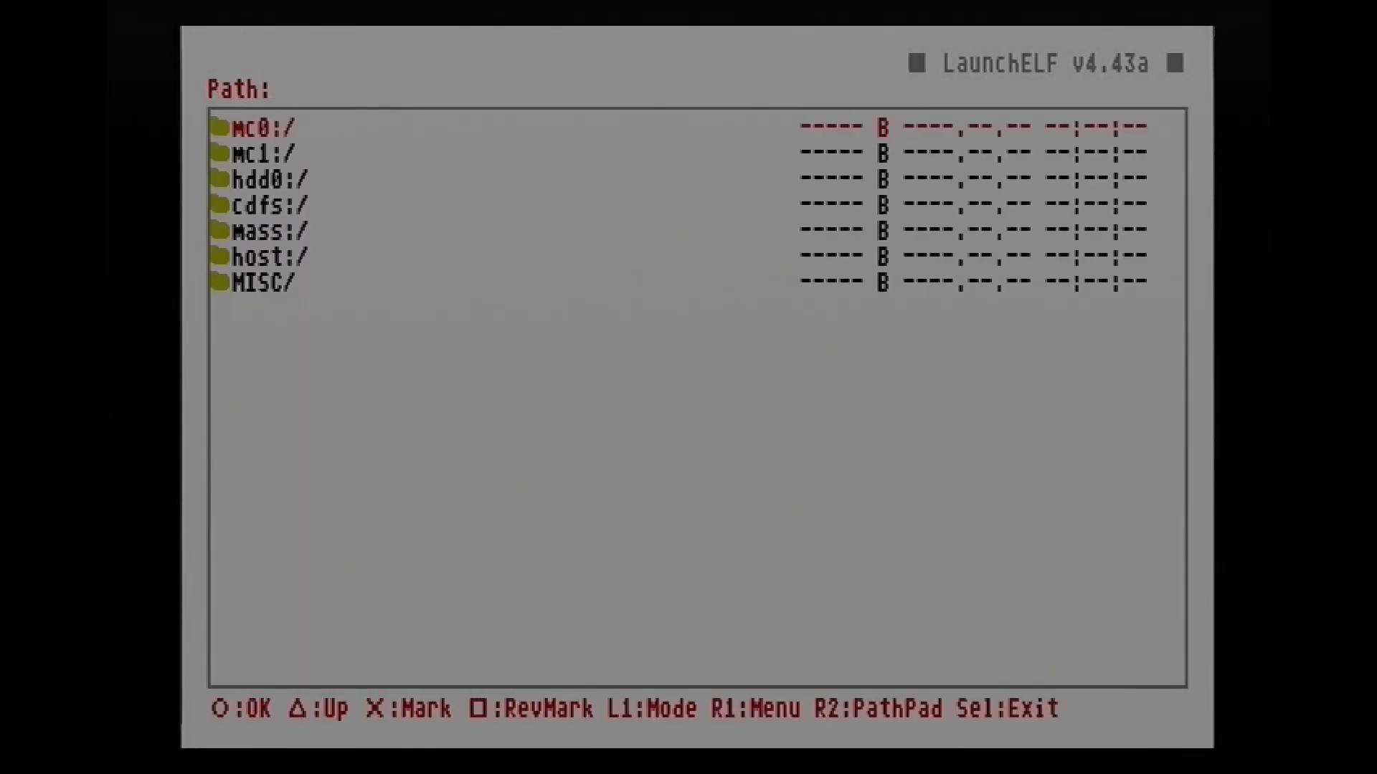
key(Down)
key(Down)
key(Down)
key(Down)
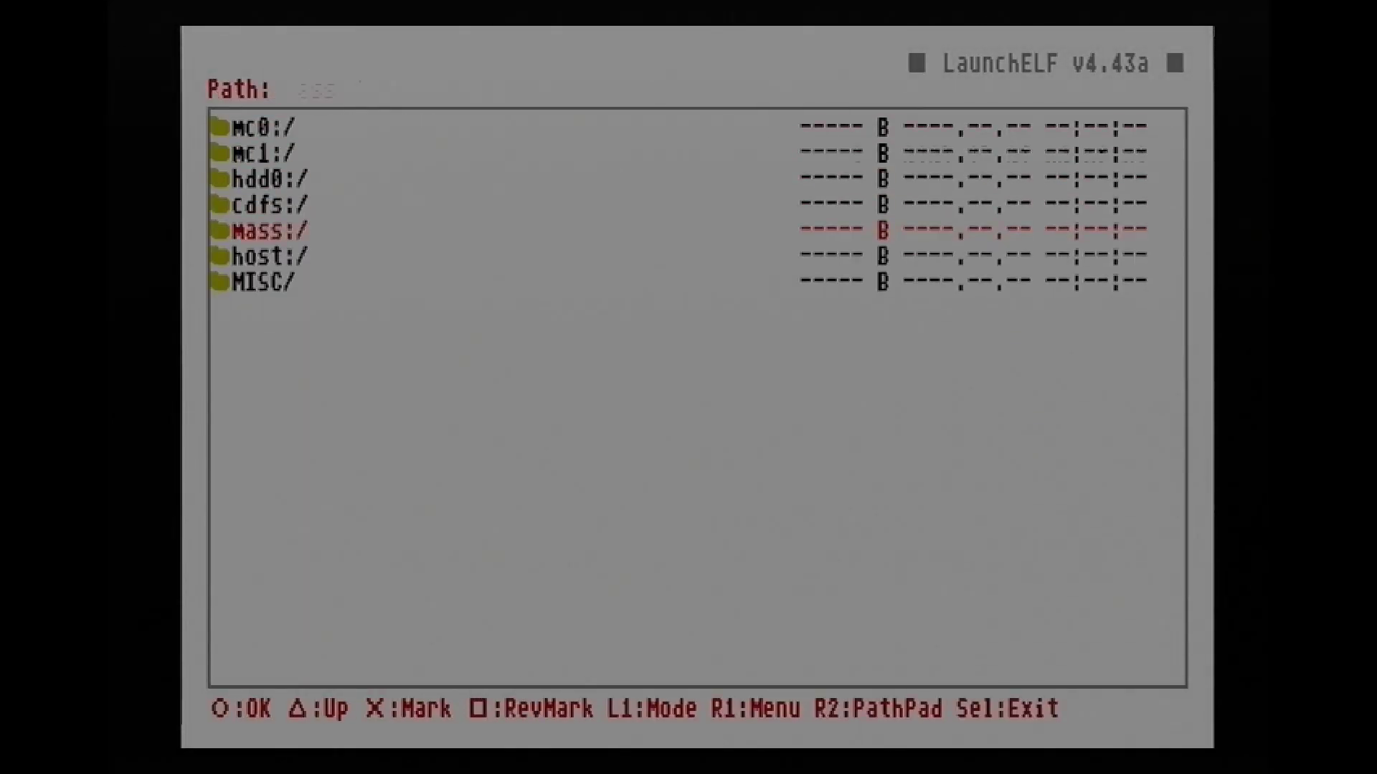
key(Return)
key(Down)
key(r)
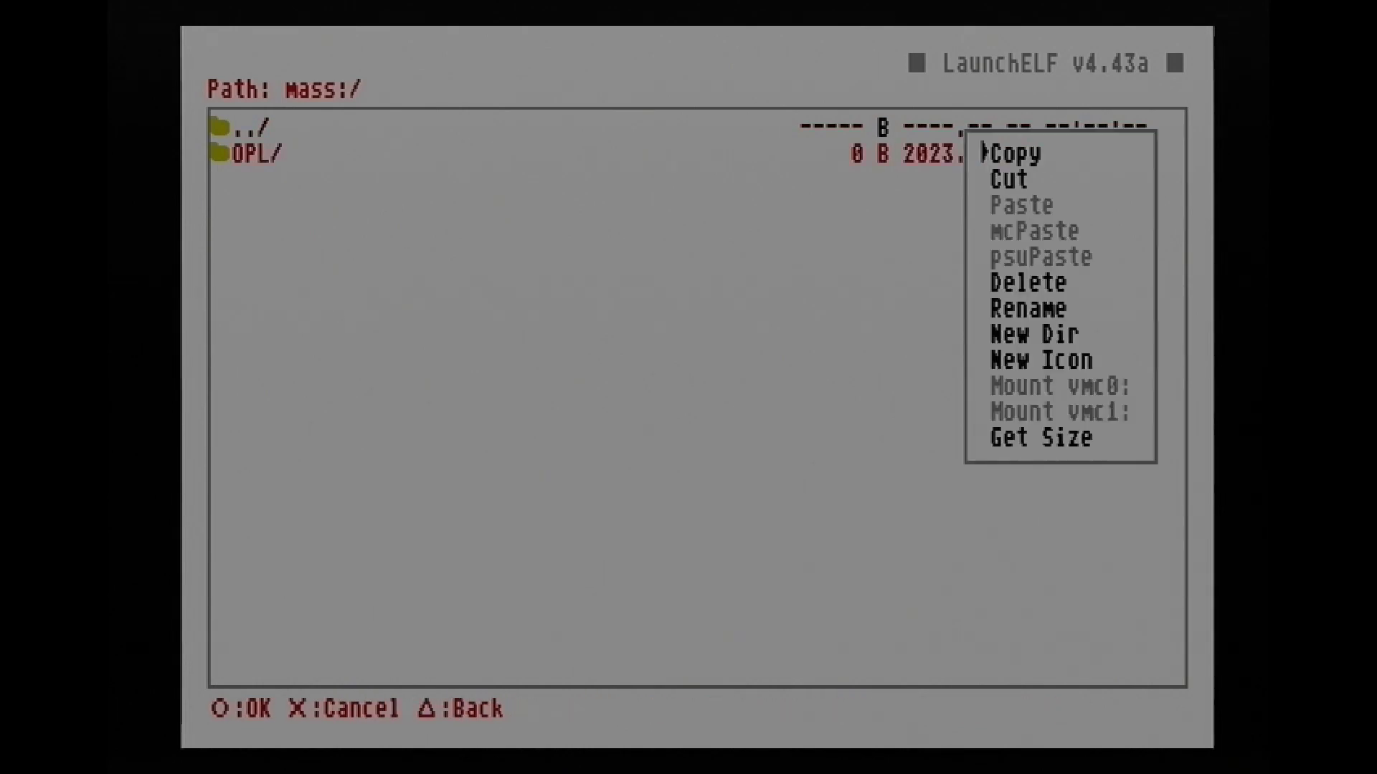
key(Return)
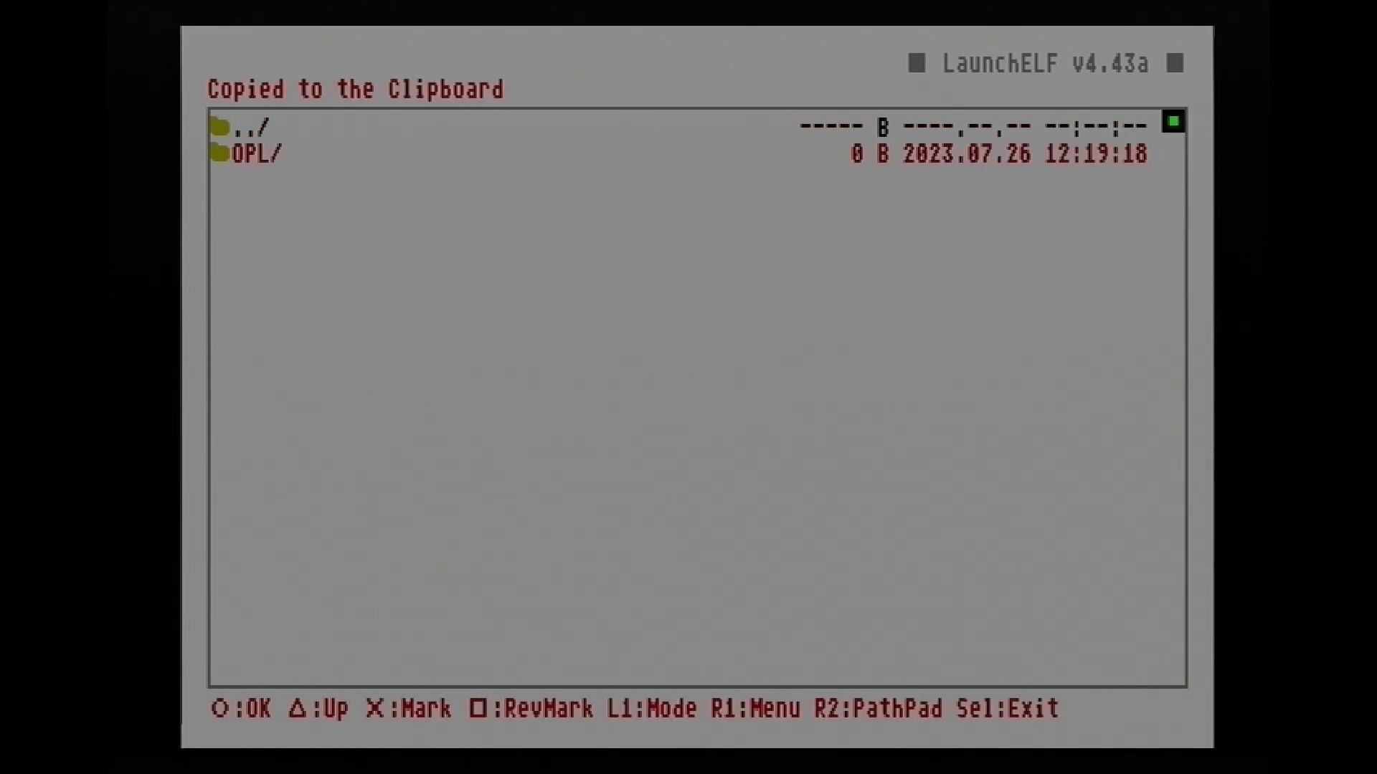
- Paste the OPL folder onto memory card mc0:/
key(Escape)
key(Up)
key(Up)
key(Up)
key(Up)
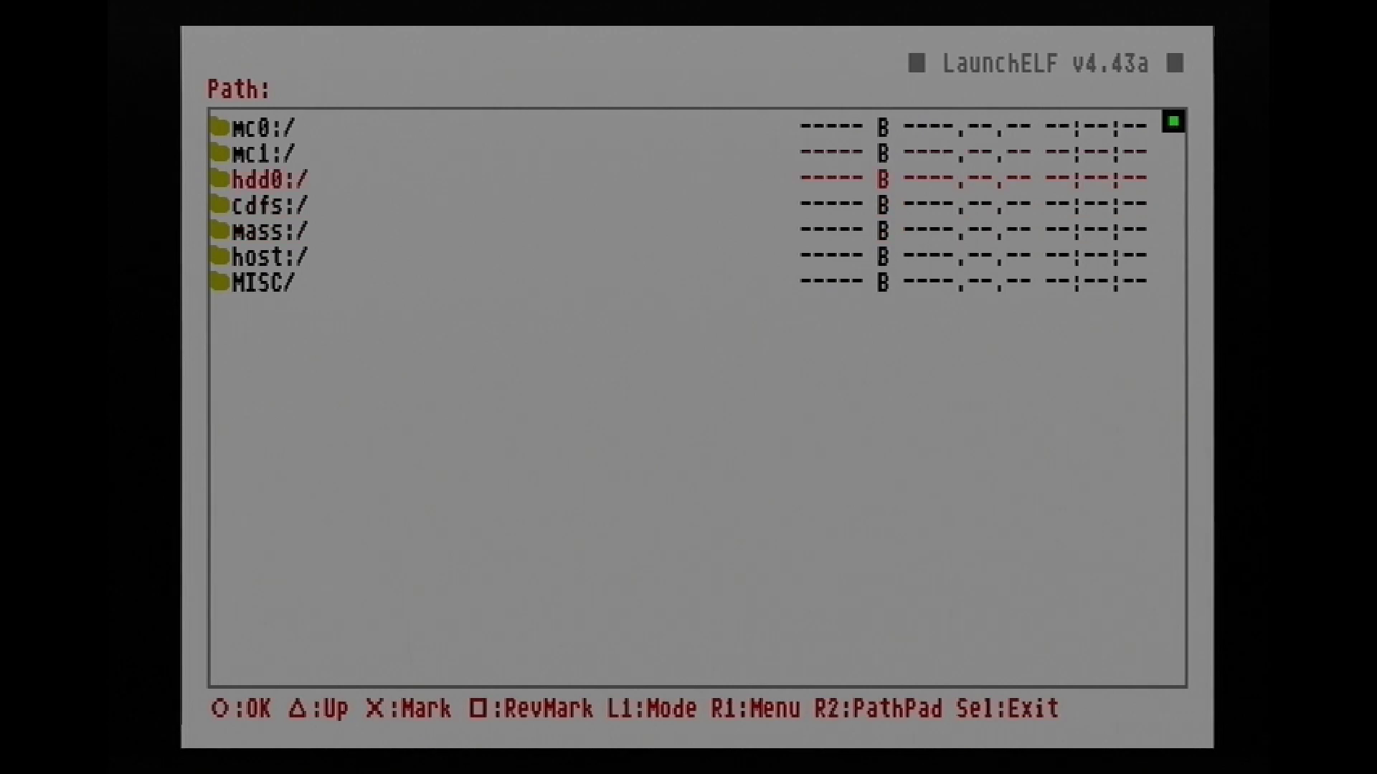
key(Return)
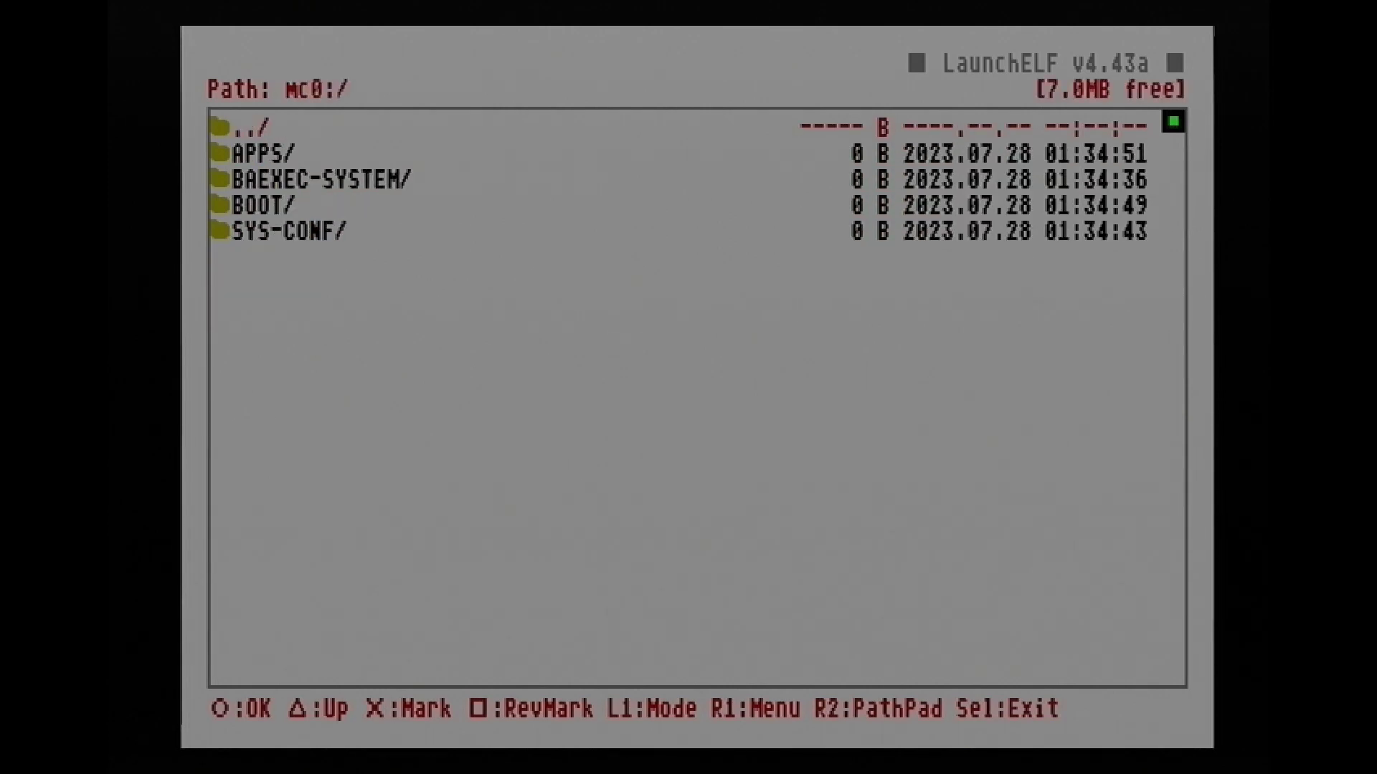
key(e)
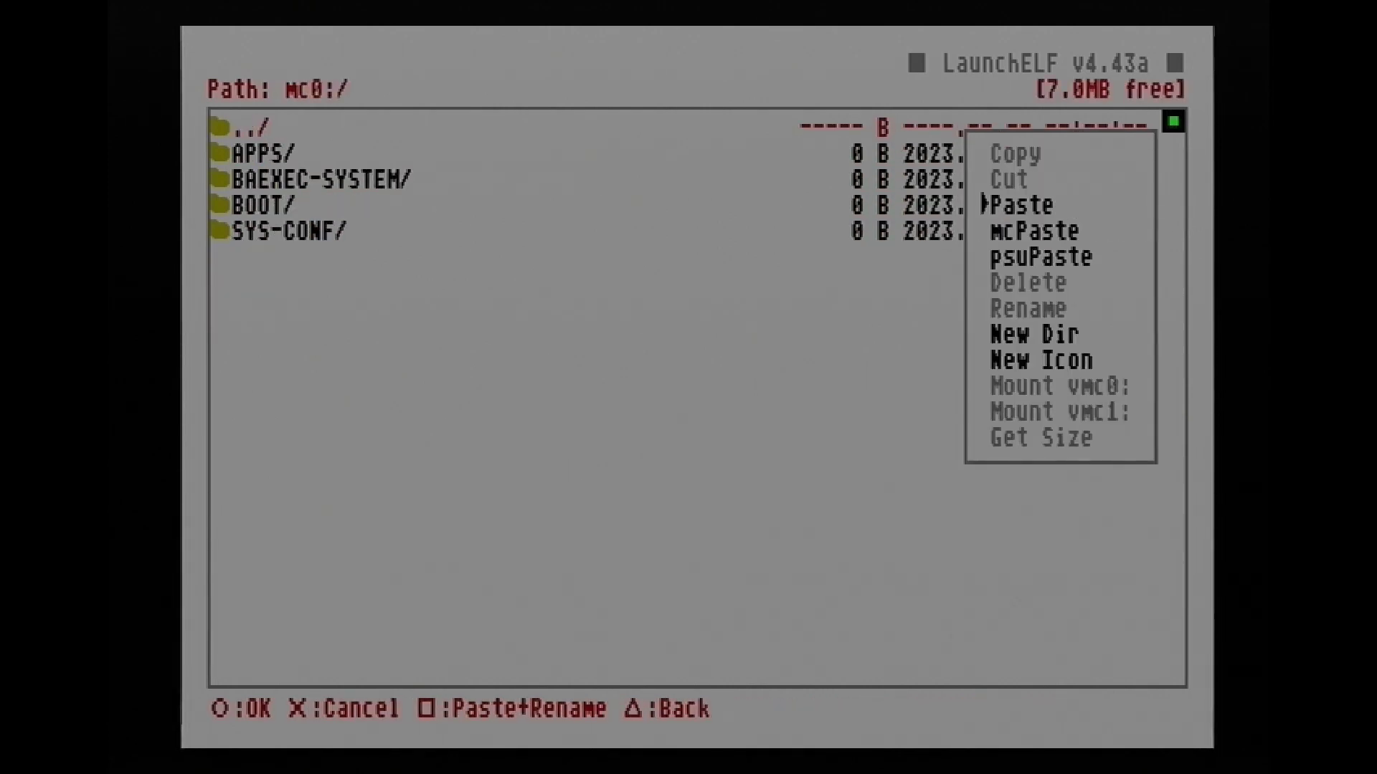
key(Return)
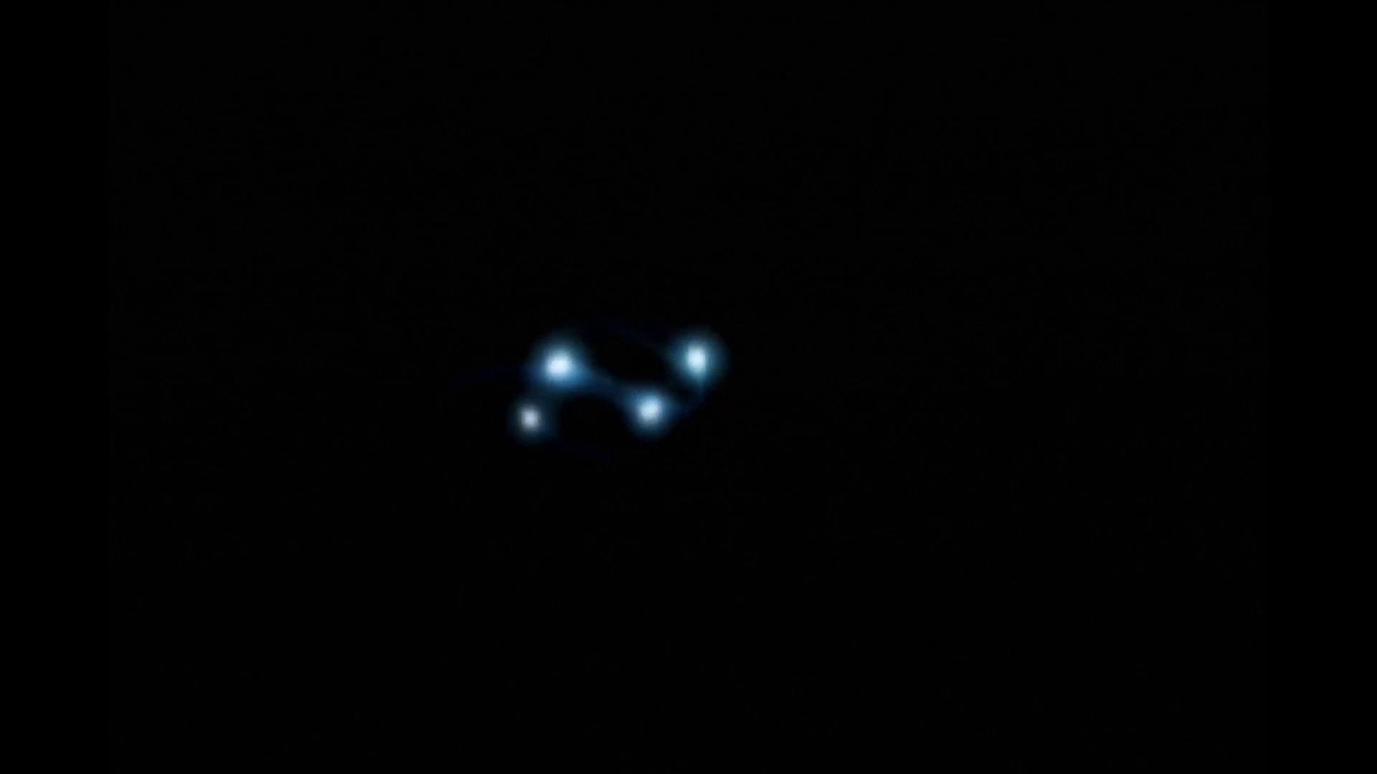
- Launch Free McBoot Configurator with the O:OK button layout
key(Down)
key(Down)
key(Down)
key(Down)
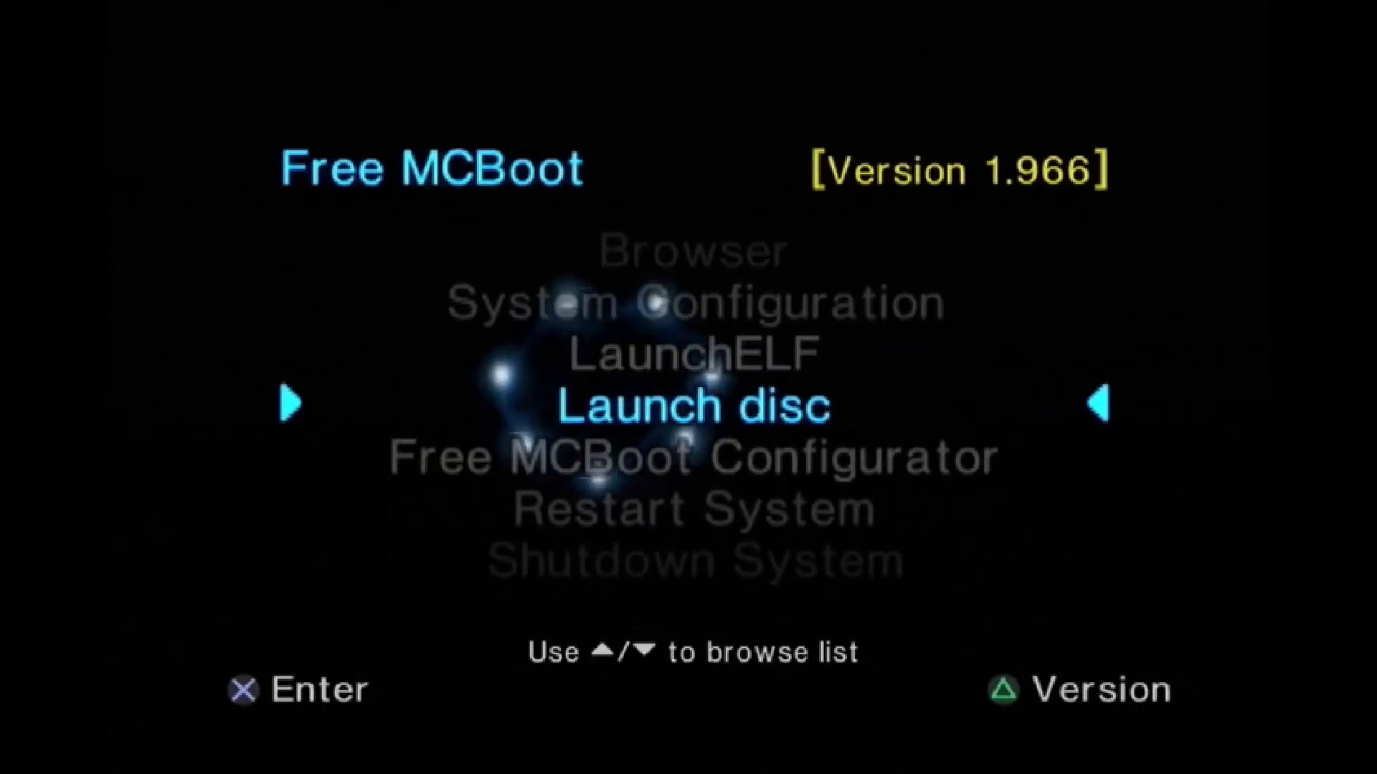
key(Return)
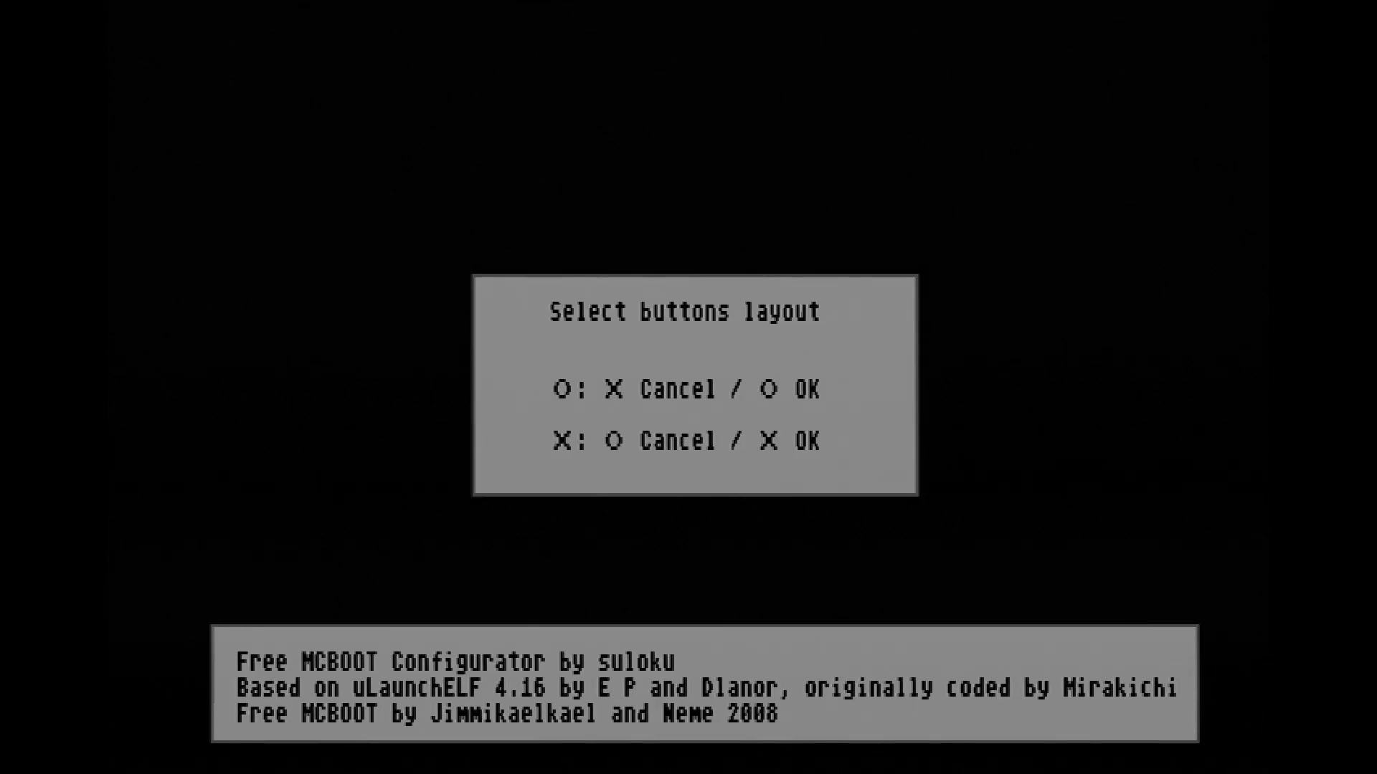
key(Return)
- In Configure OSDSYS options, select boot menu Item 6
key(Down)
key(Down)
key(Down)
key(Down)
key(Down)
key(Down)
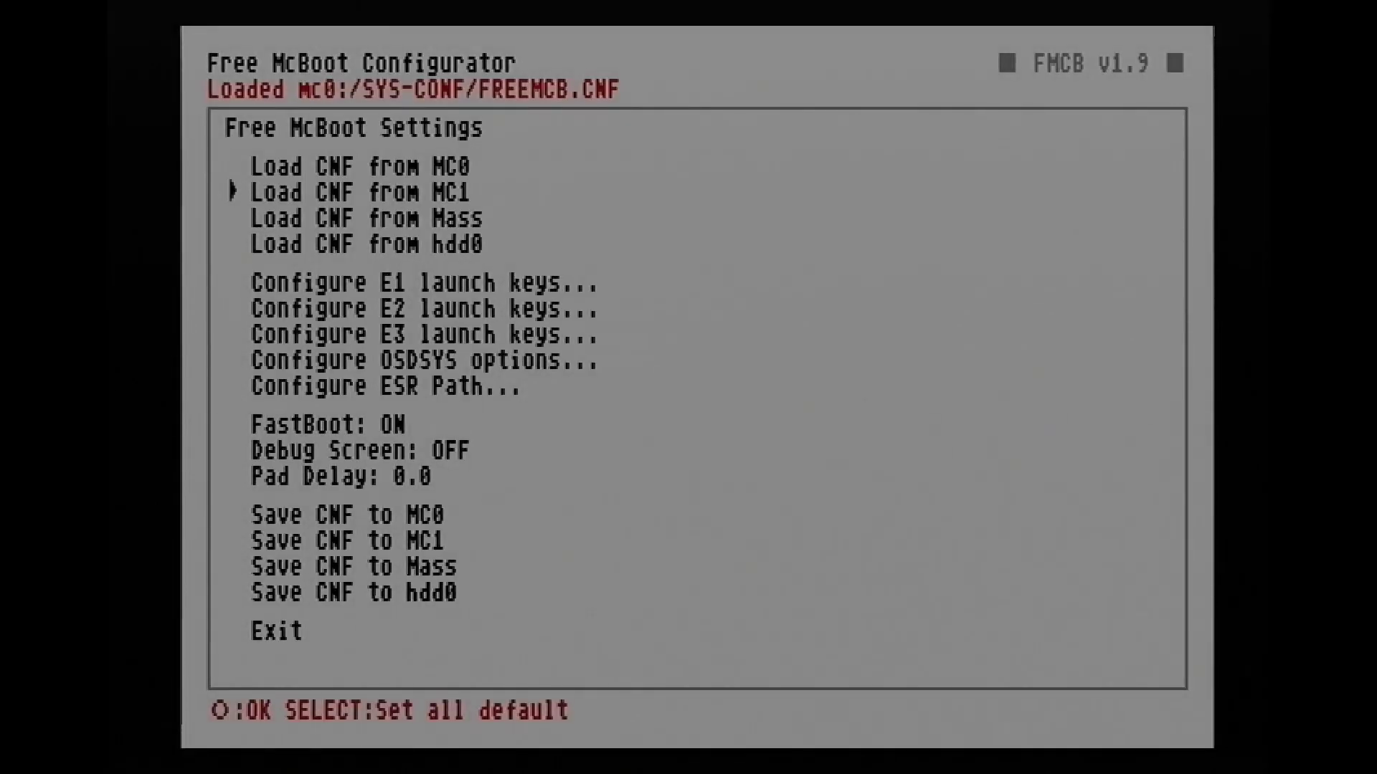
key(Down)
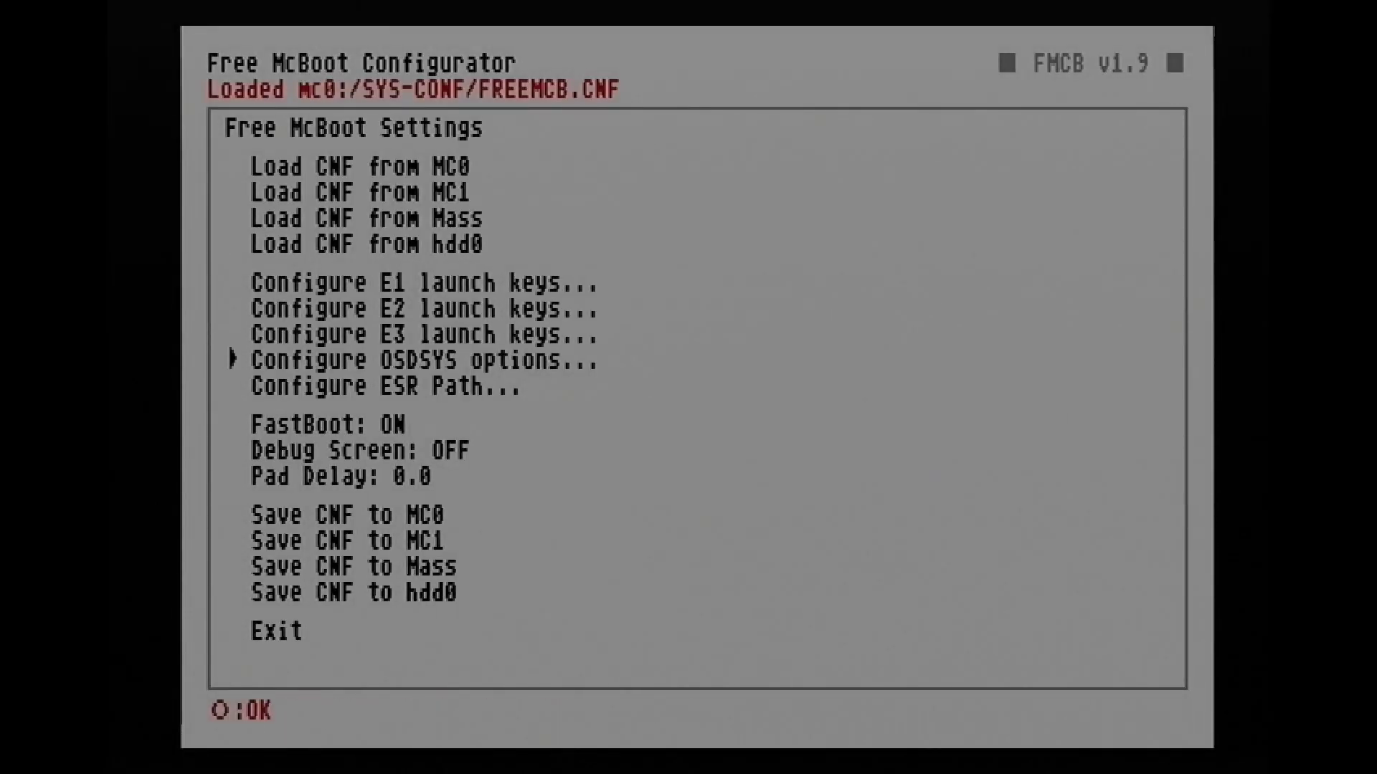
key(Return)
key(Down)
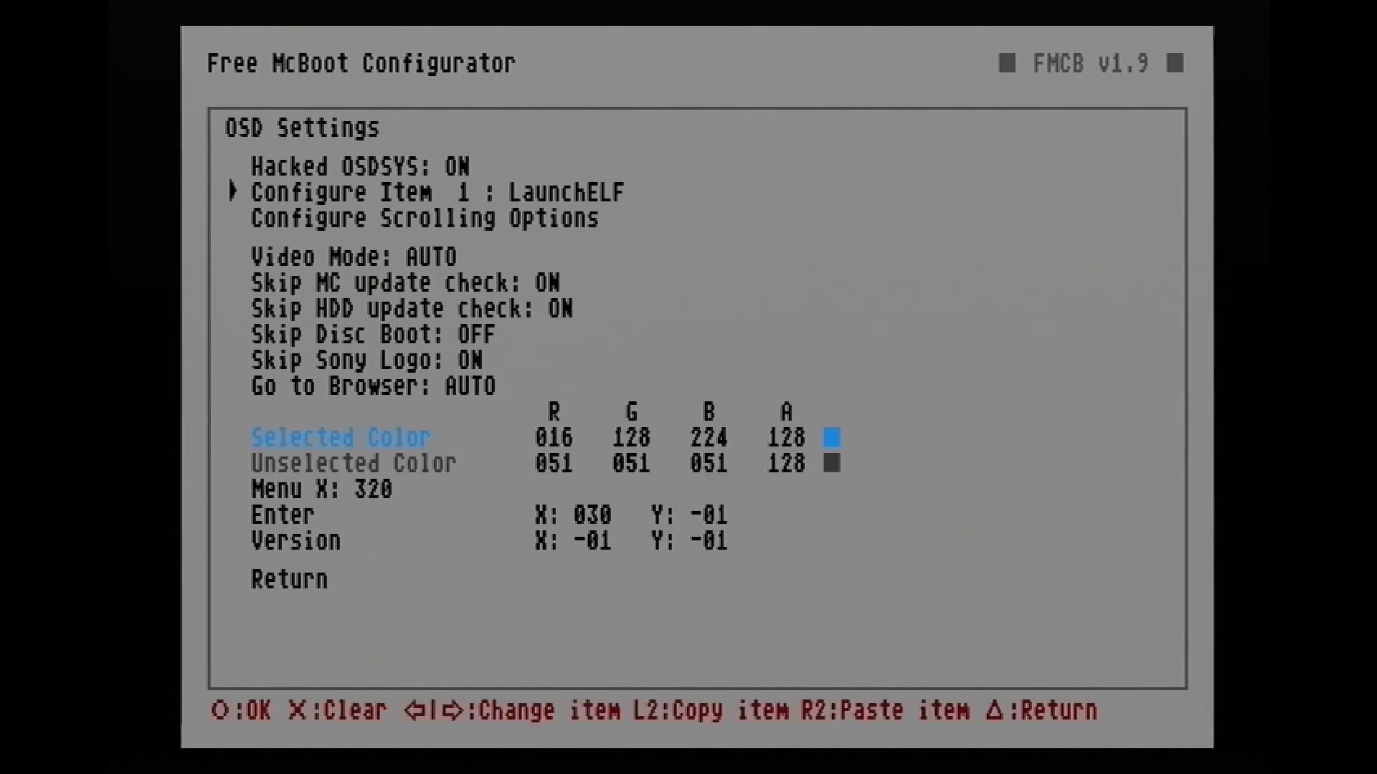
key(Right)
key(Right)
key(Right)
key(Right)
key(Right)
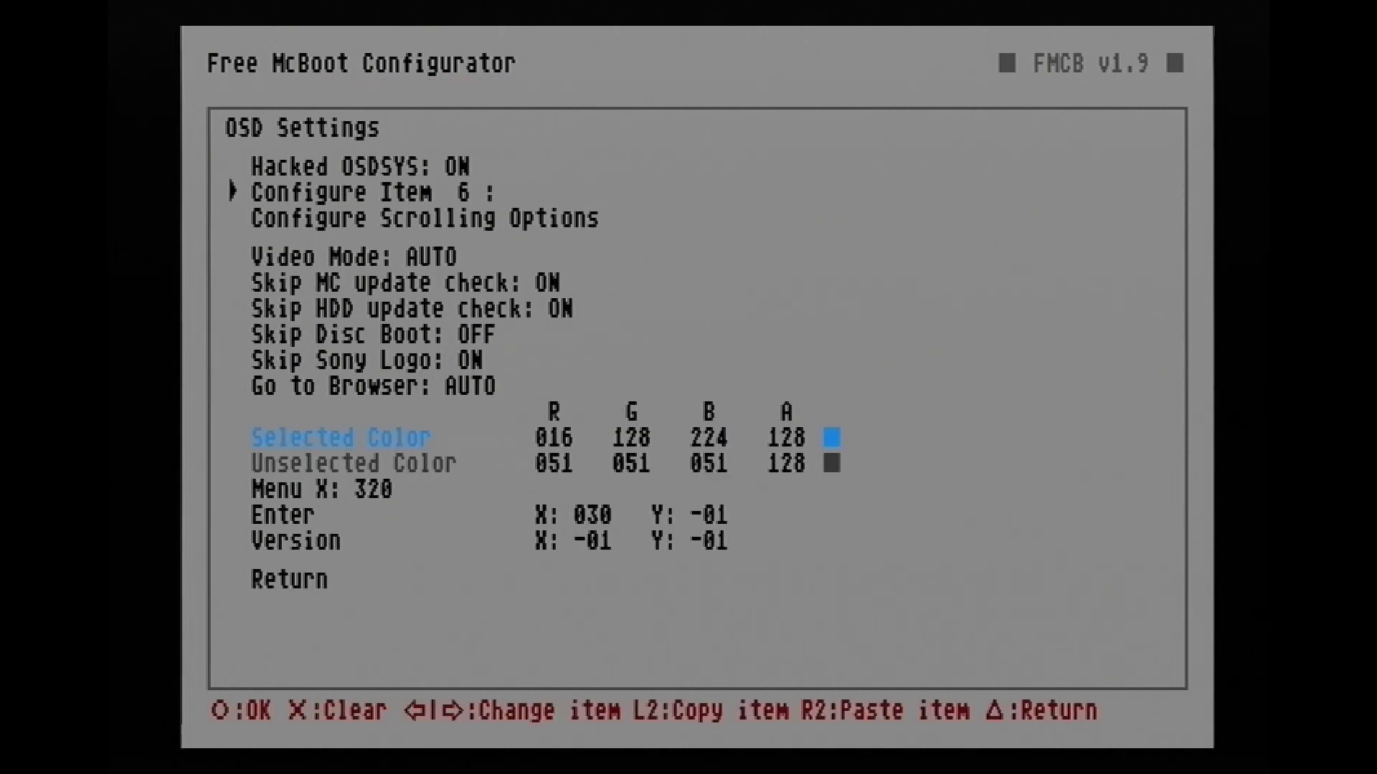
key(Return)
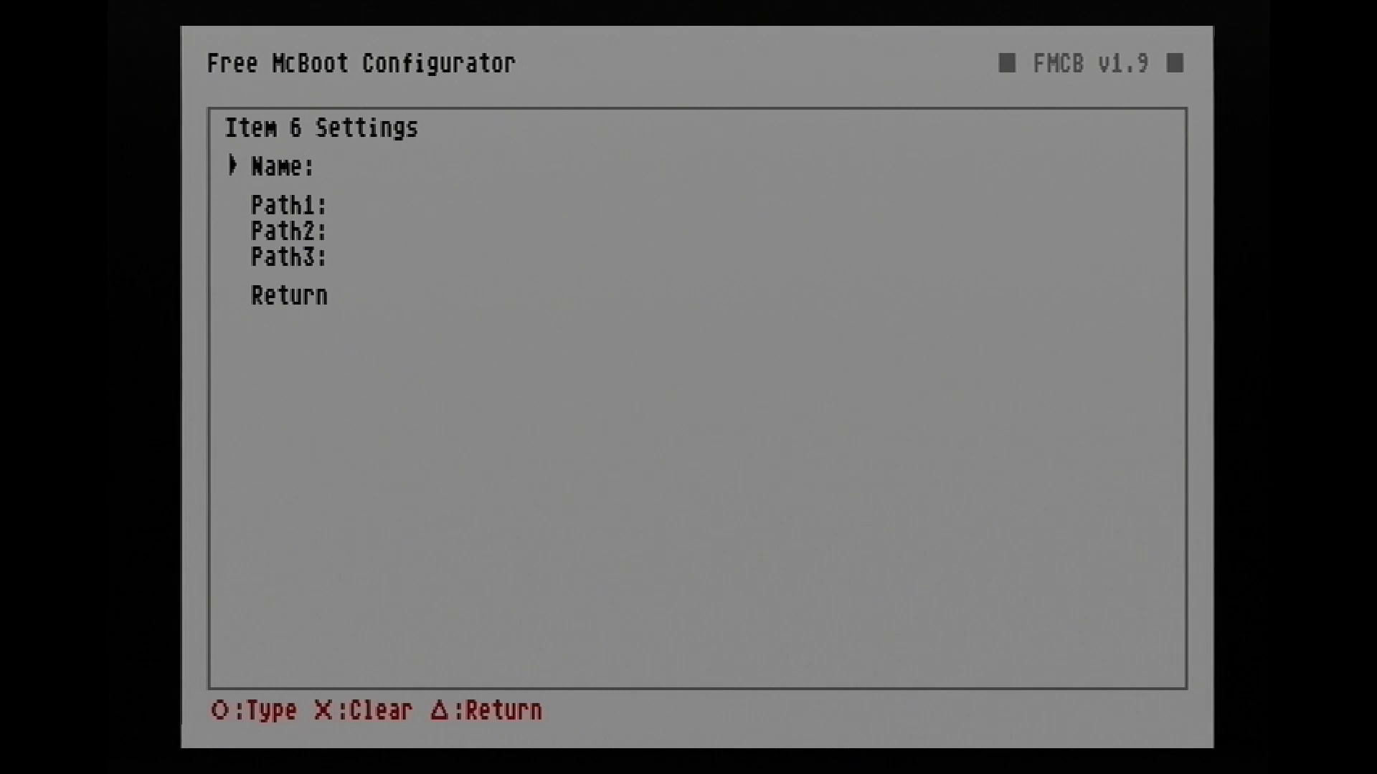
- Name Item 6 'OPL'
key(Return)
key(Down)
key(Right)
key(Return)
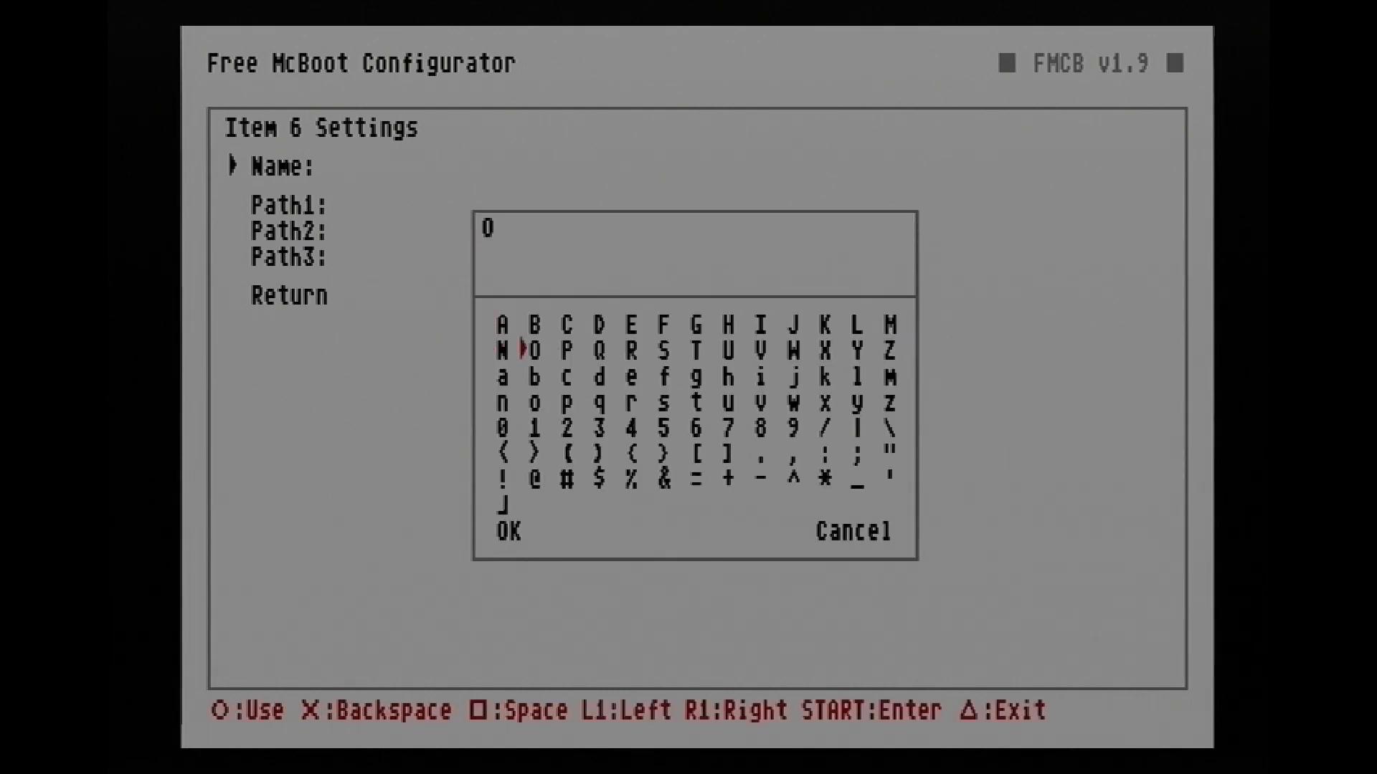
key(Right)
key(Return)
key(Right)
key(Right)
key(Right)
key(Right)
key(Right)
key(Right)
key(Right)
key(Right)
key(Right)
key(Up)
key(Return)
key(Return)
key(Return)
key(Down)
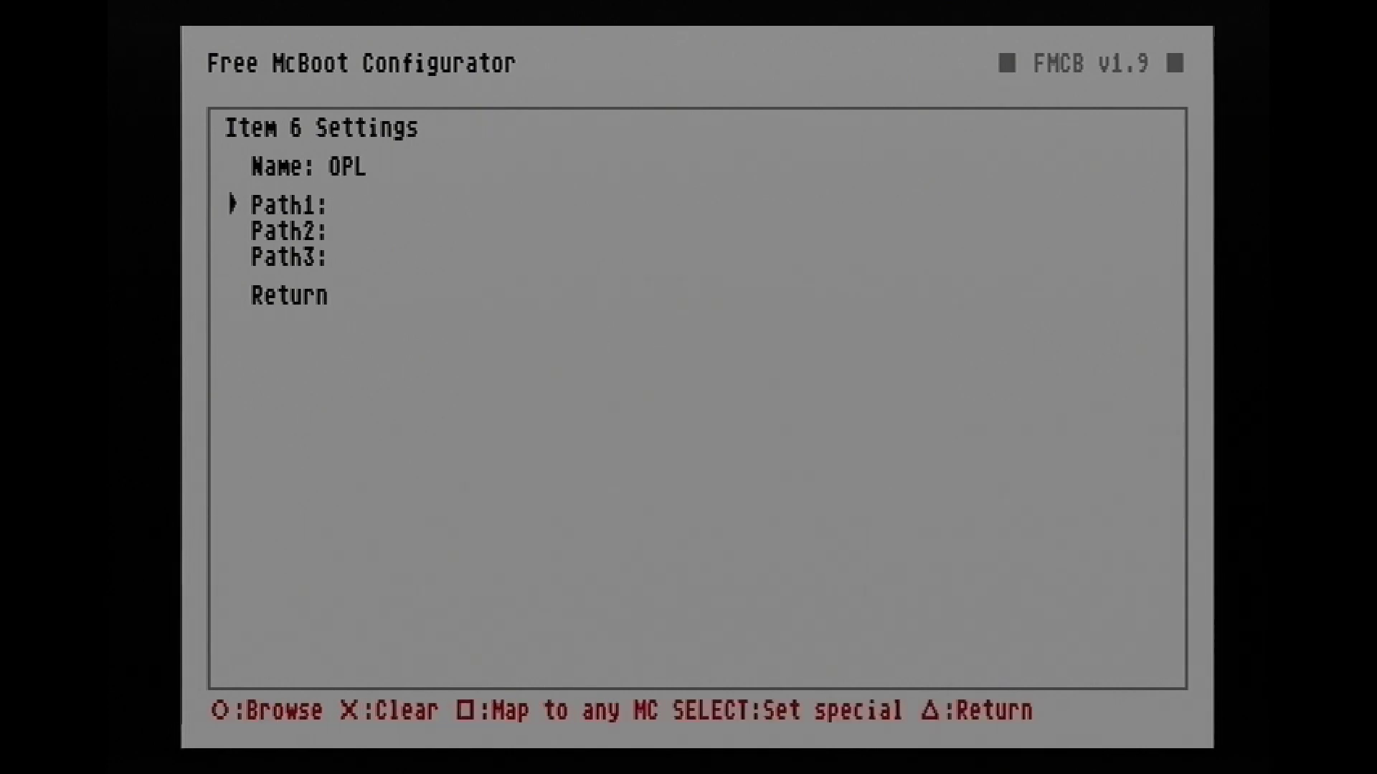
- Set Item 6 Path1 to the OPNPS2LD ELF in mc0:/OPL
key(Return)
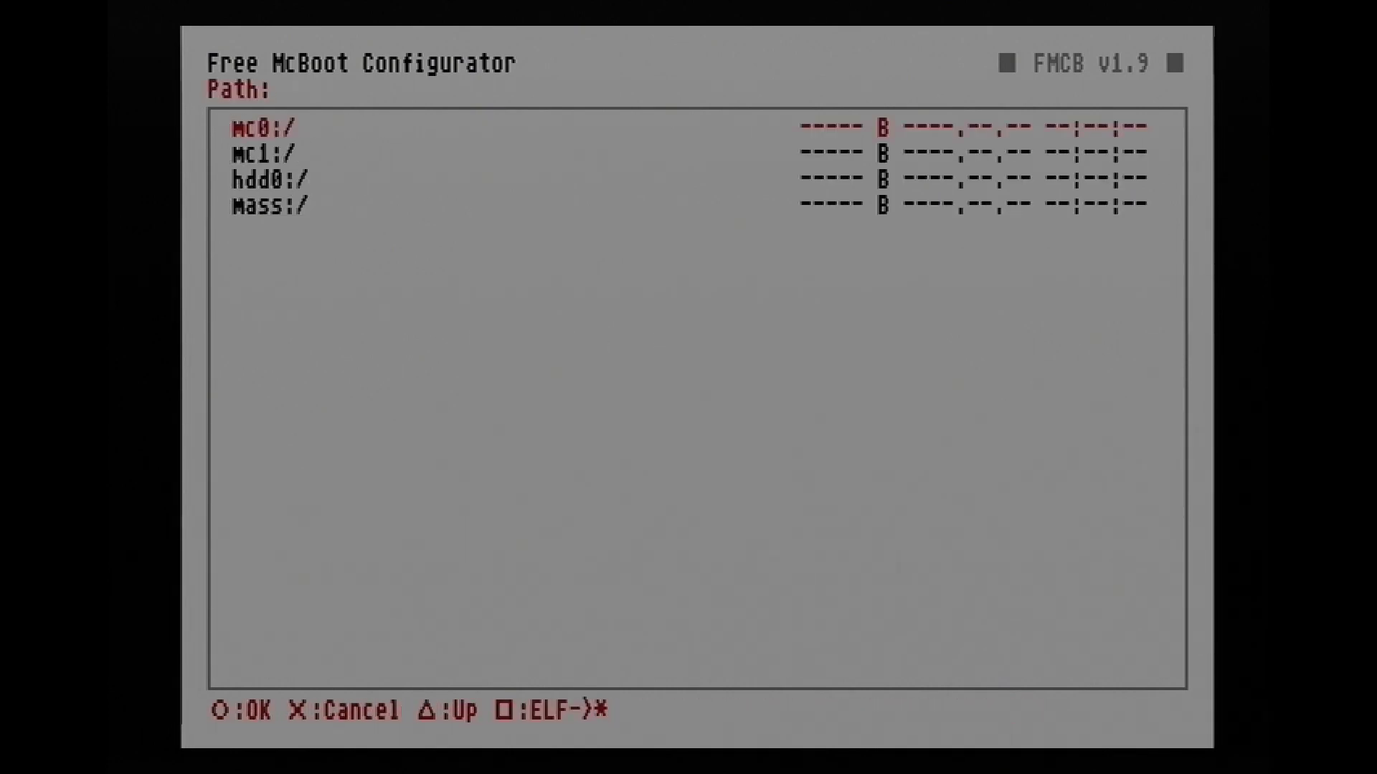
key(Return)
key(Down)
key(Down)
key(Down)
key(Down)
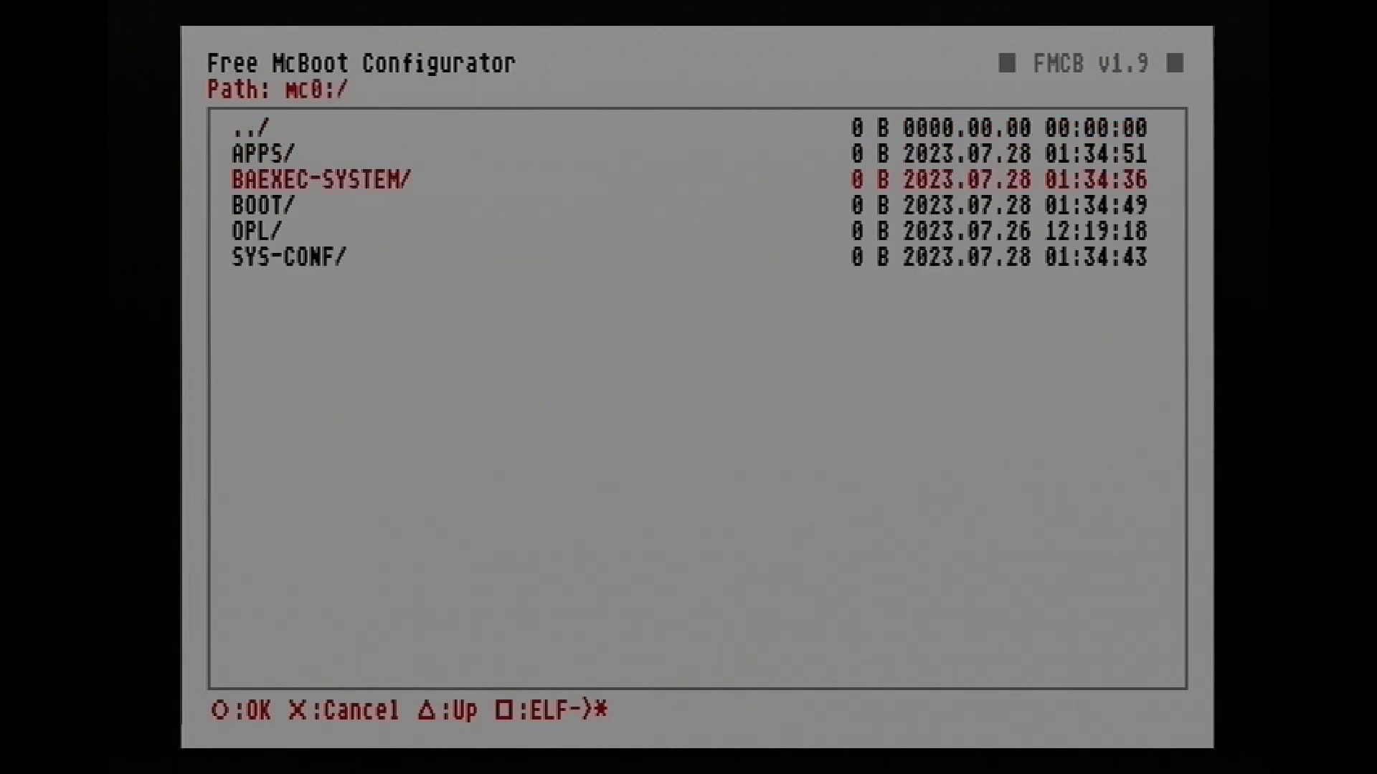
key(Return)
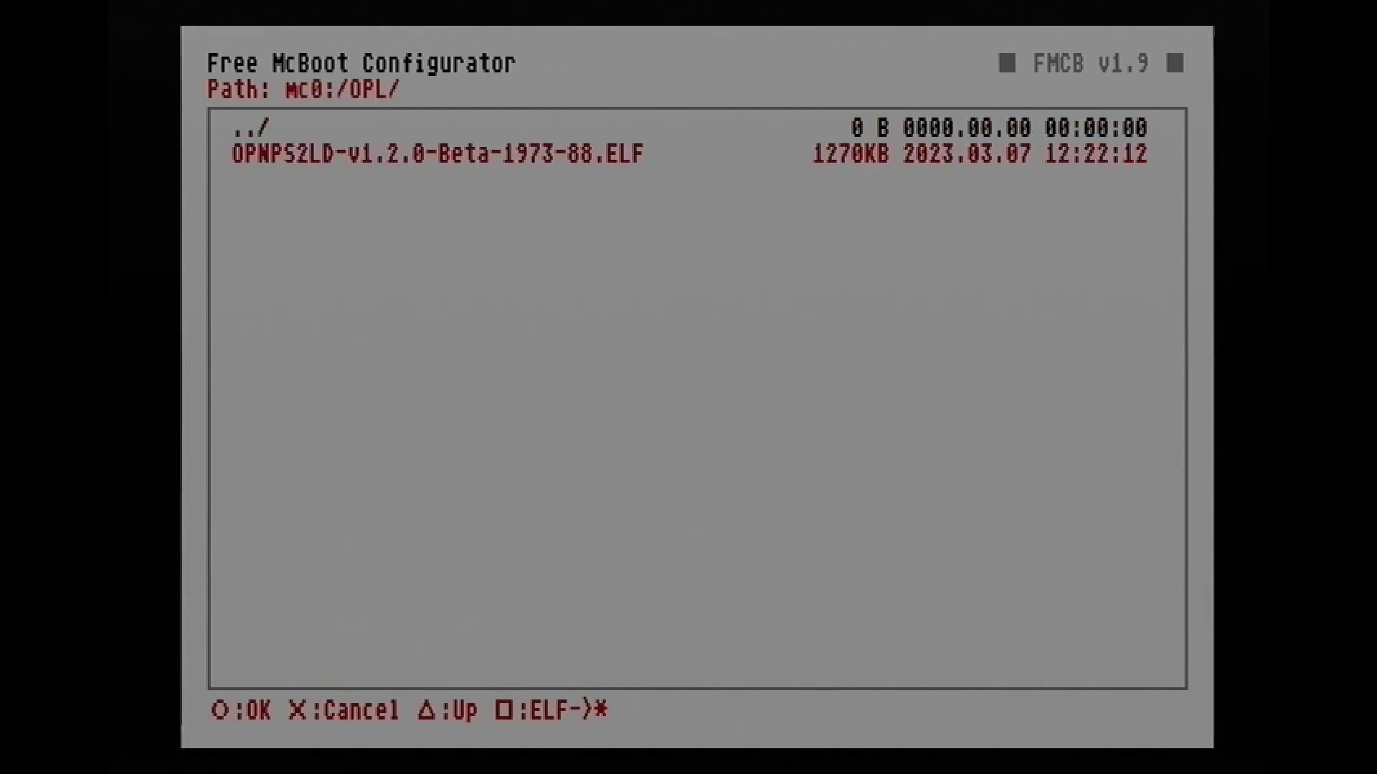
key(Return)
key(Down)
key(Down)
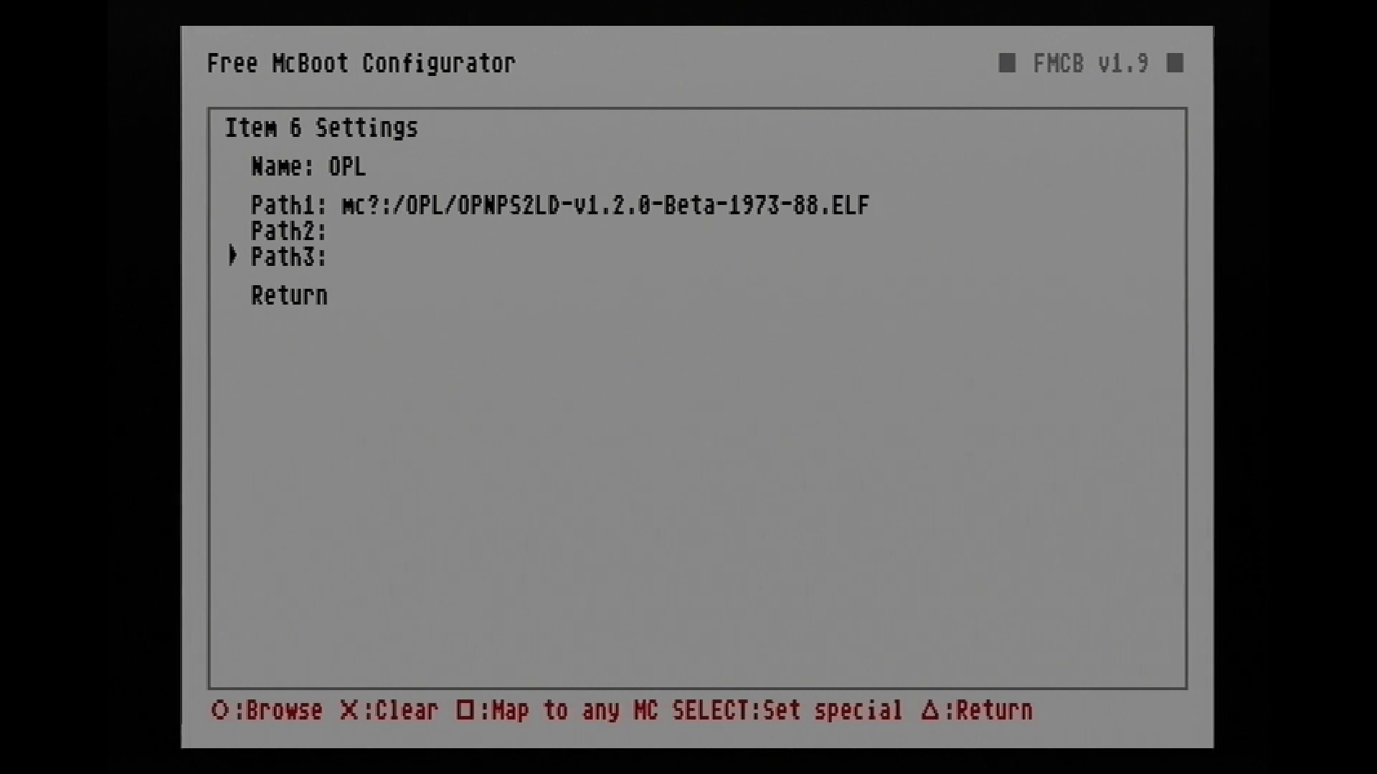
- Return to Free McBoot Settings and save the CNF to MC0
key(Escape)
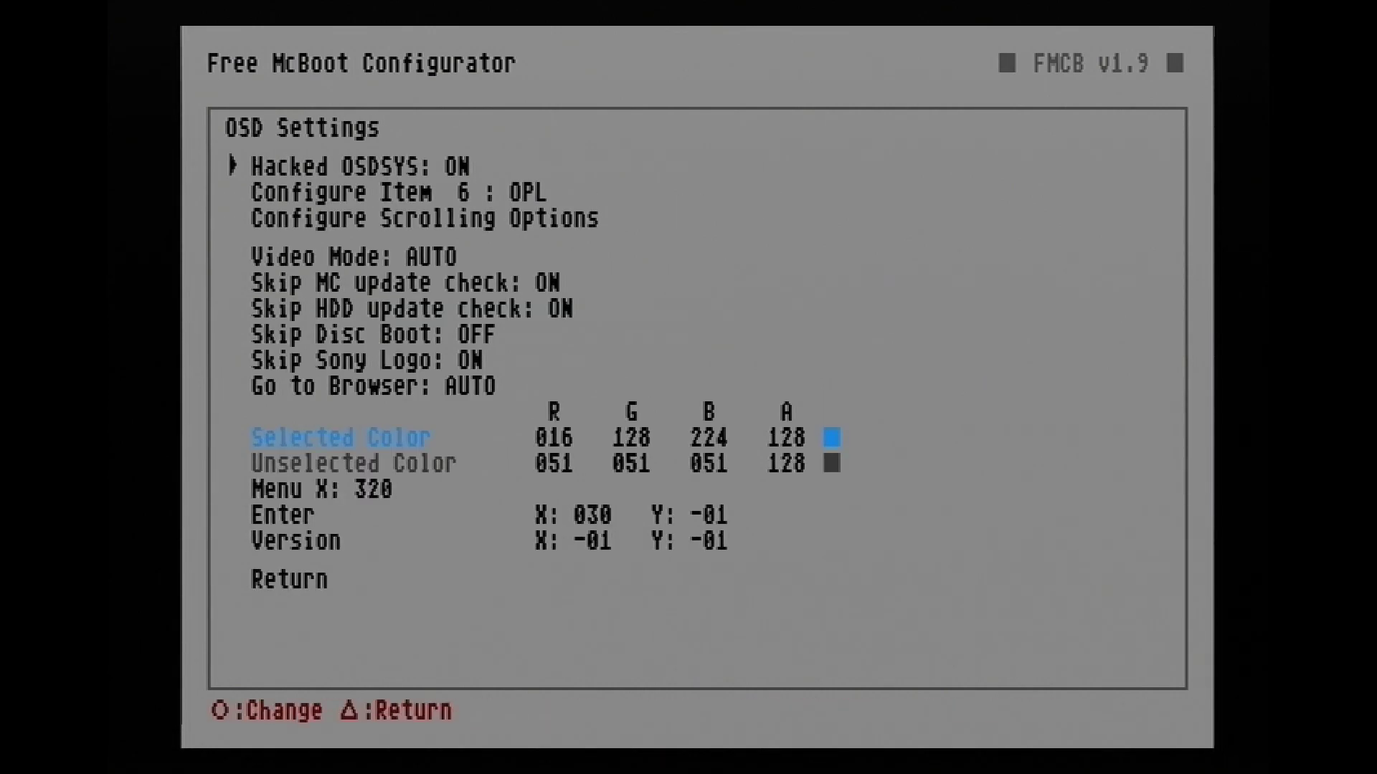
key(Up)
key(Up)
key(Return)
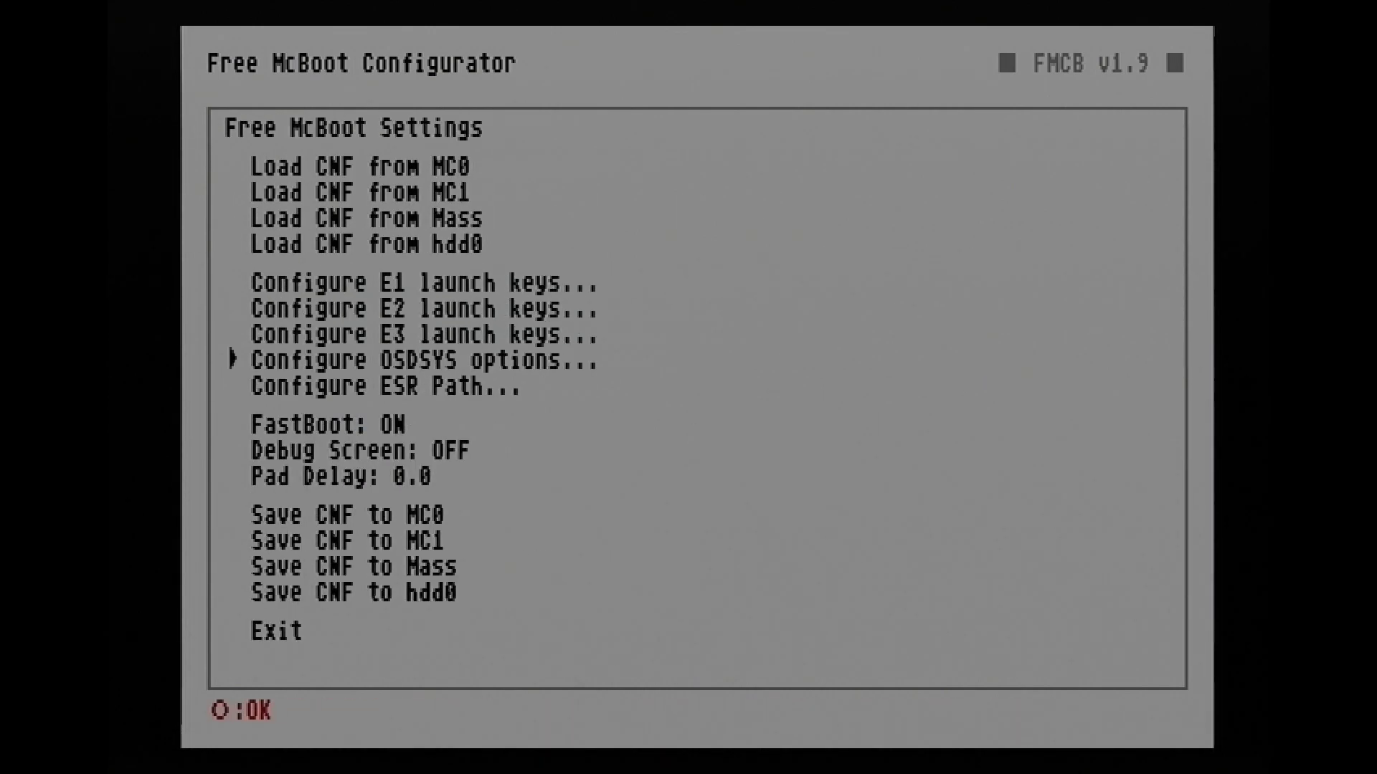
key(Down)
key(Down)
key(Down)
key(Down)
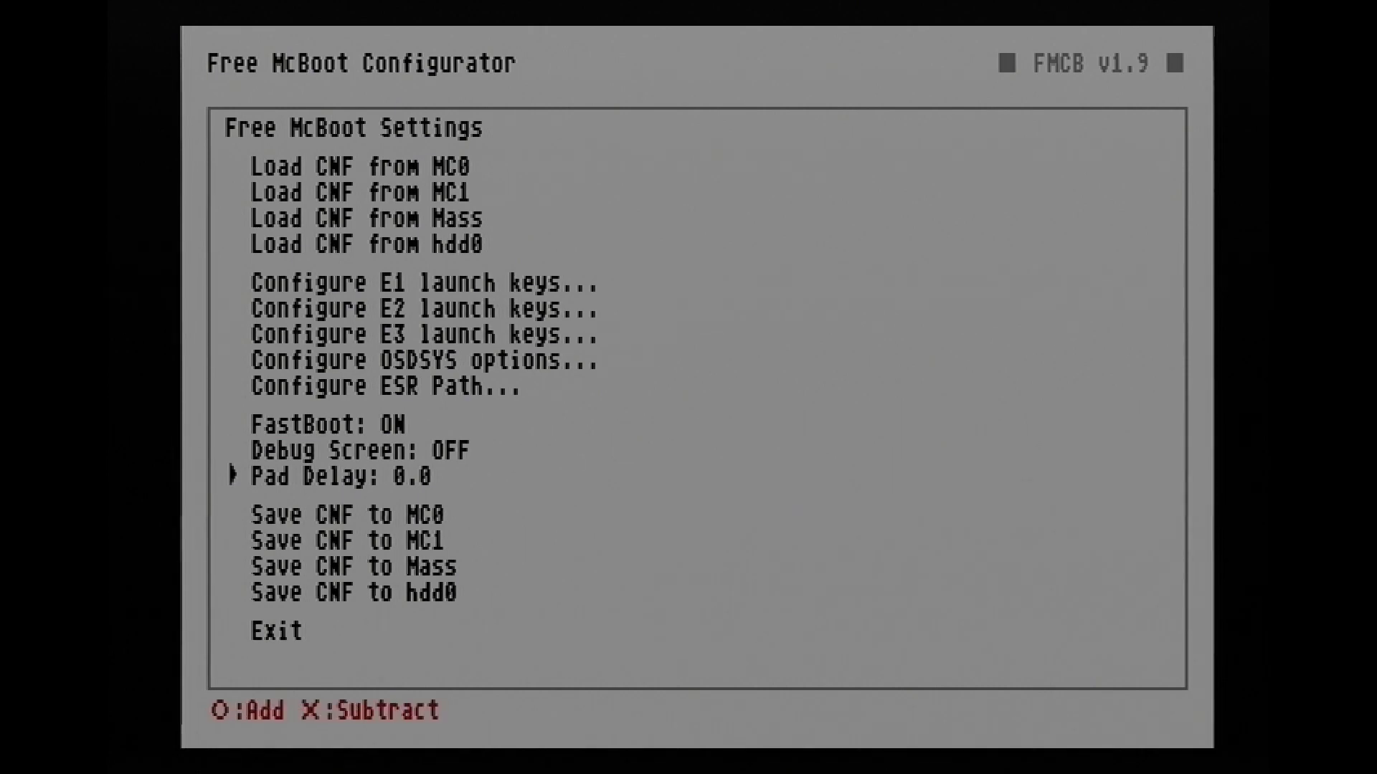
key(Down)
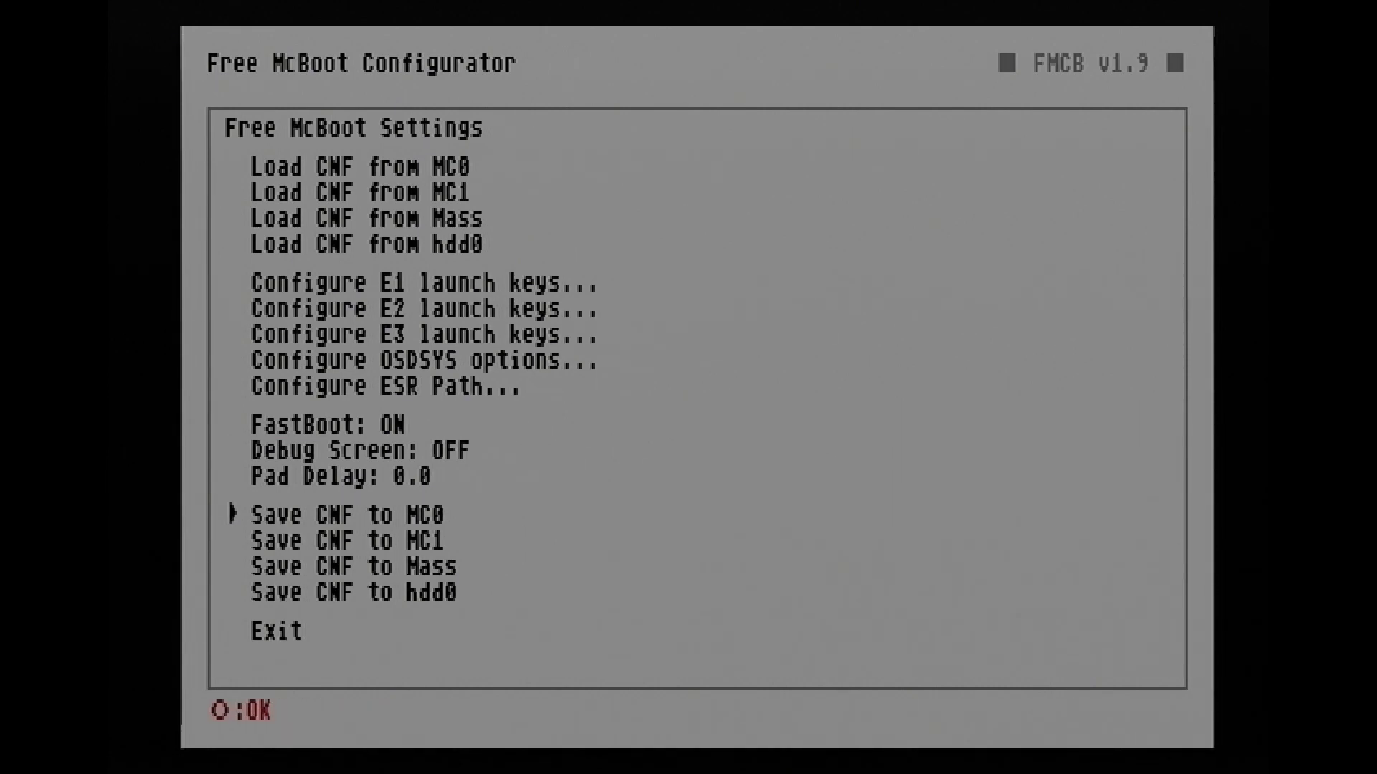
key(Return)
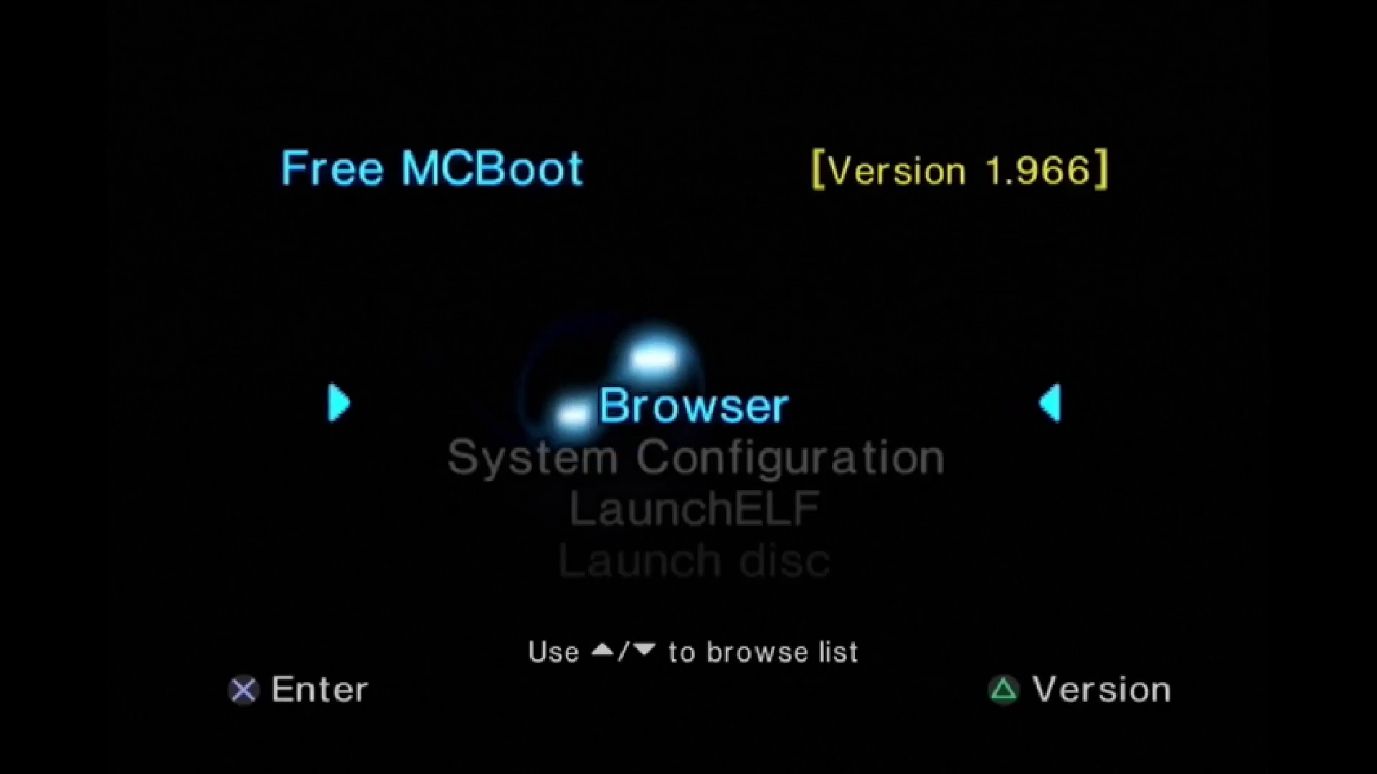
- Launch OPL from the FMCB menu, then set BDM Start Mode to Auto and Default Menu to BDM Games
key(Up)
key(Up)
key(Up)
key(Up)
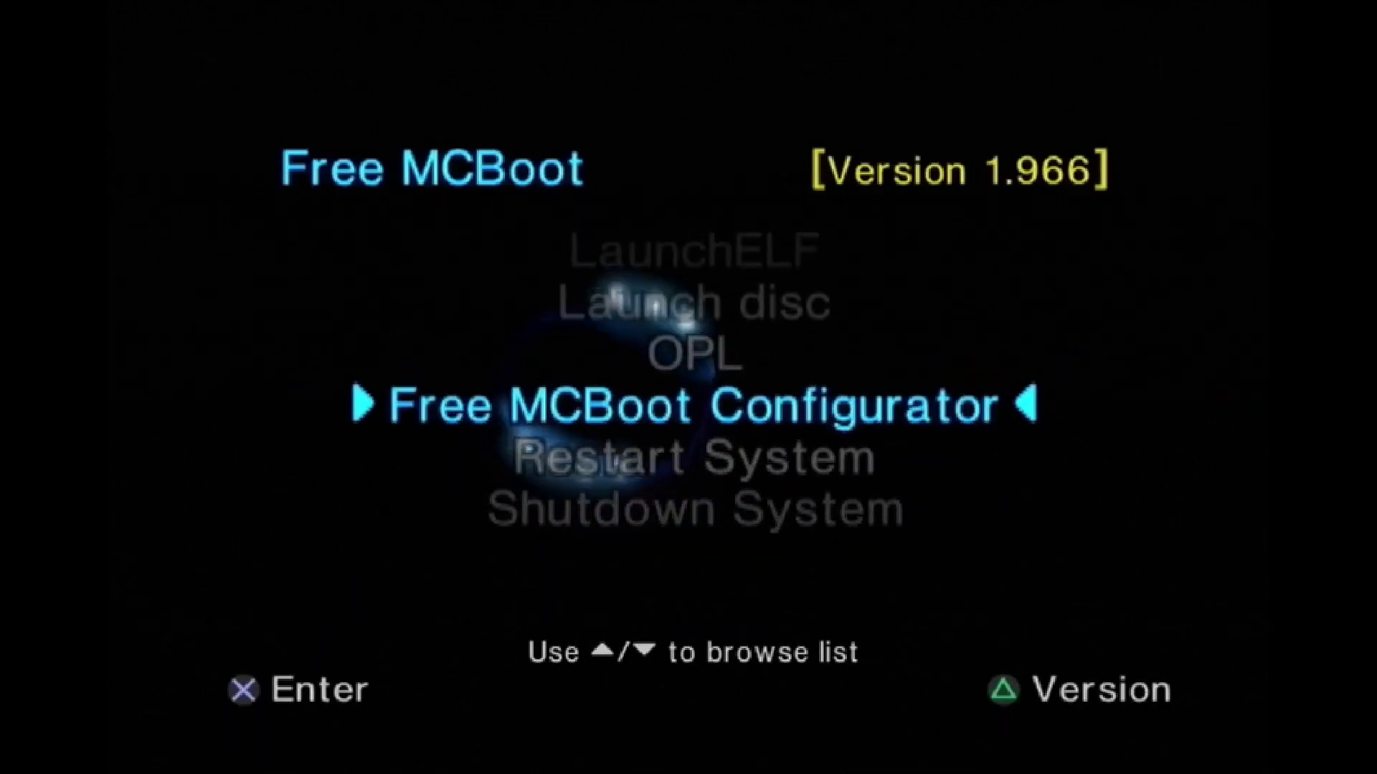
key(Return)
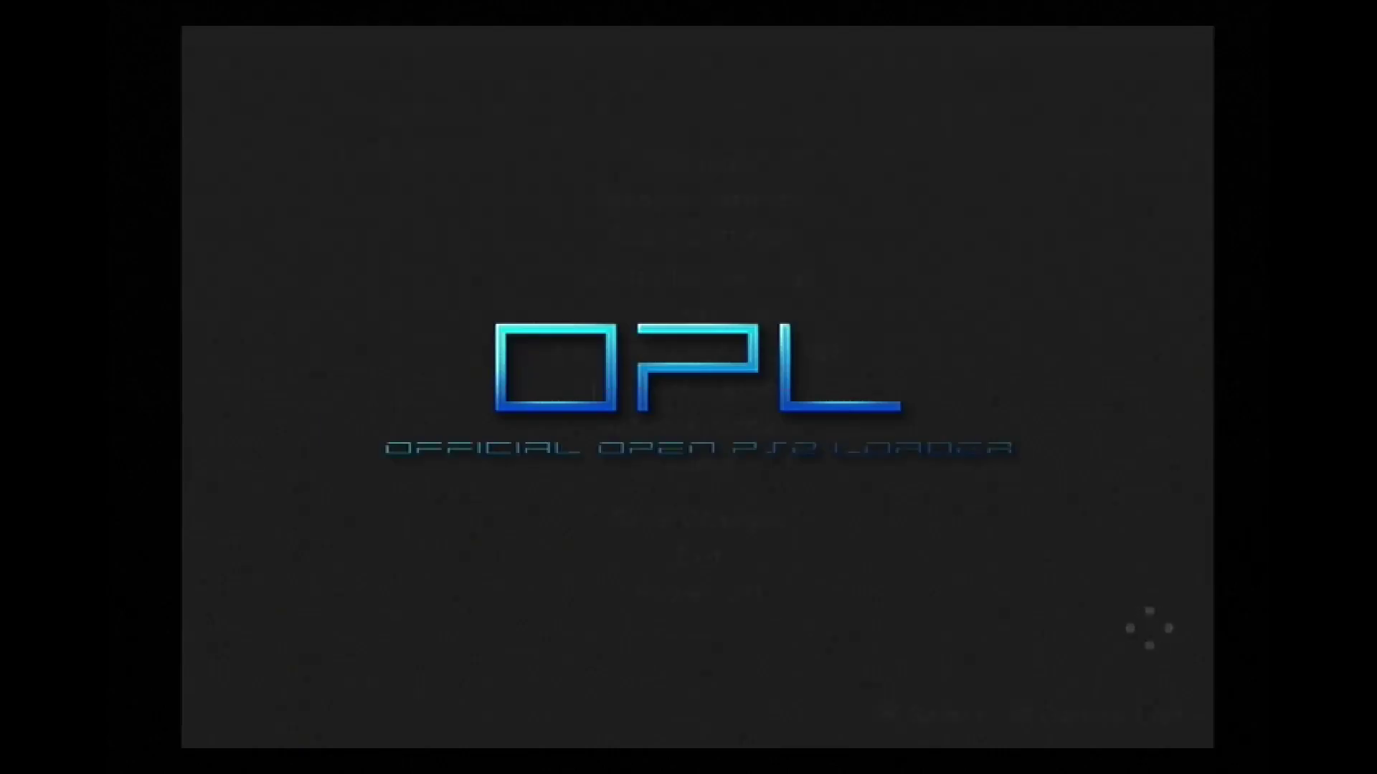
key(Return)
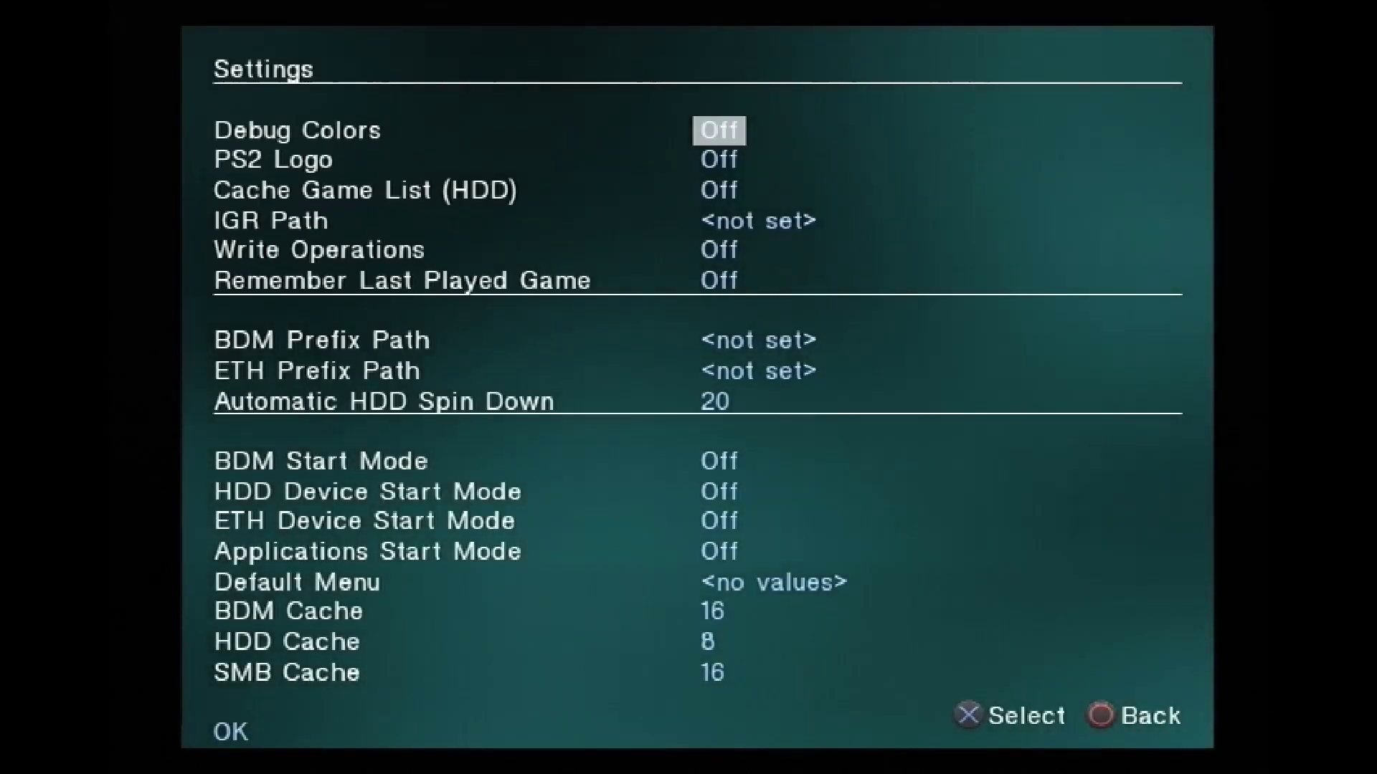
key(Up)
key(Up)
key(Up)
key(Up)
key(Up)
key(Up)
key(Up)
key(Up)
key(Up)
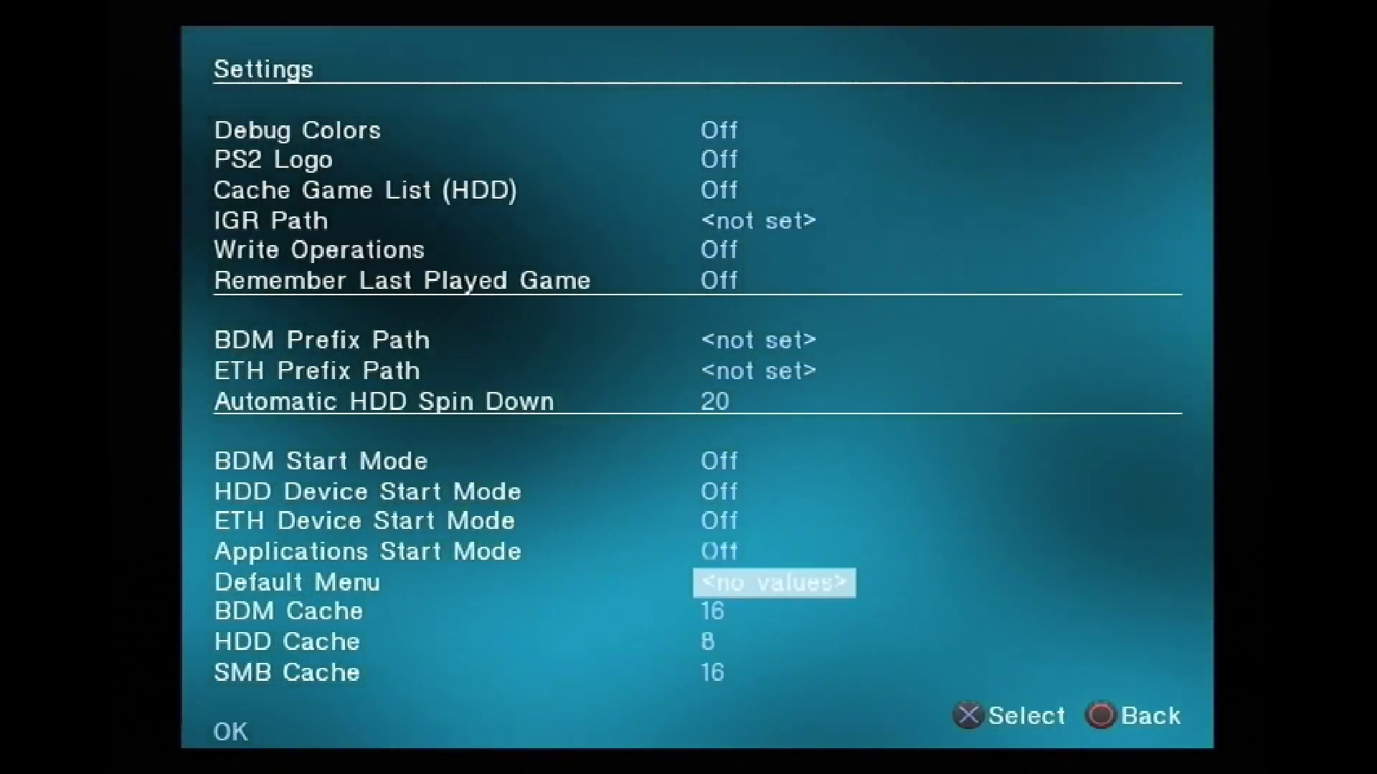
key(Right)
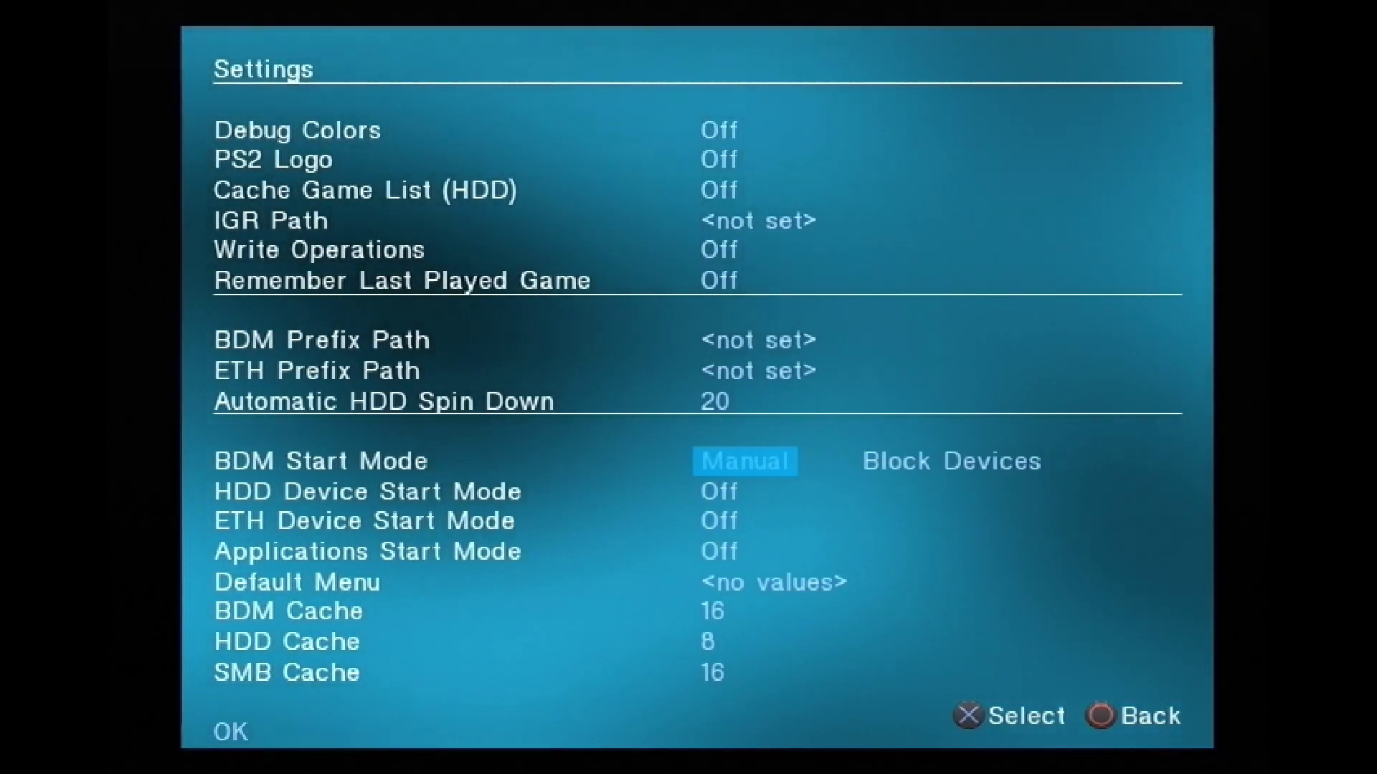
key(Right)
key(Down)
key(Down)
key(Down)
key(Down)
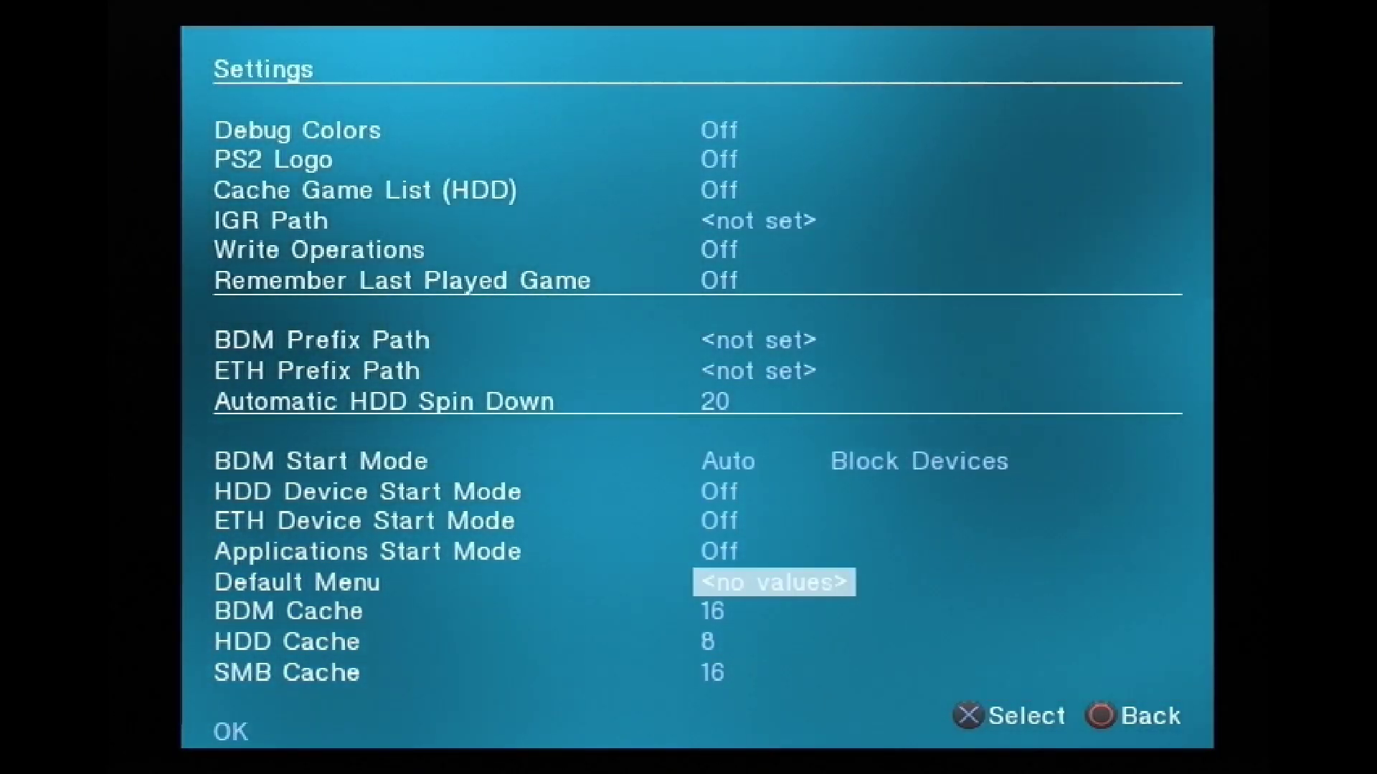
key(Right)
key(Right)
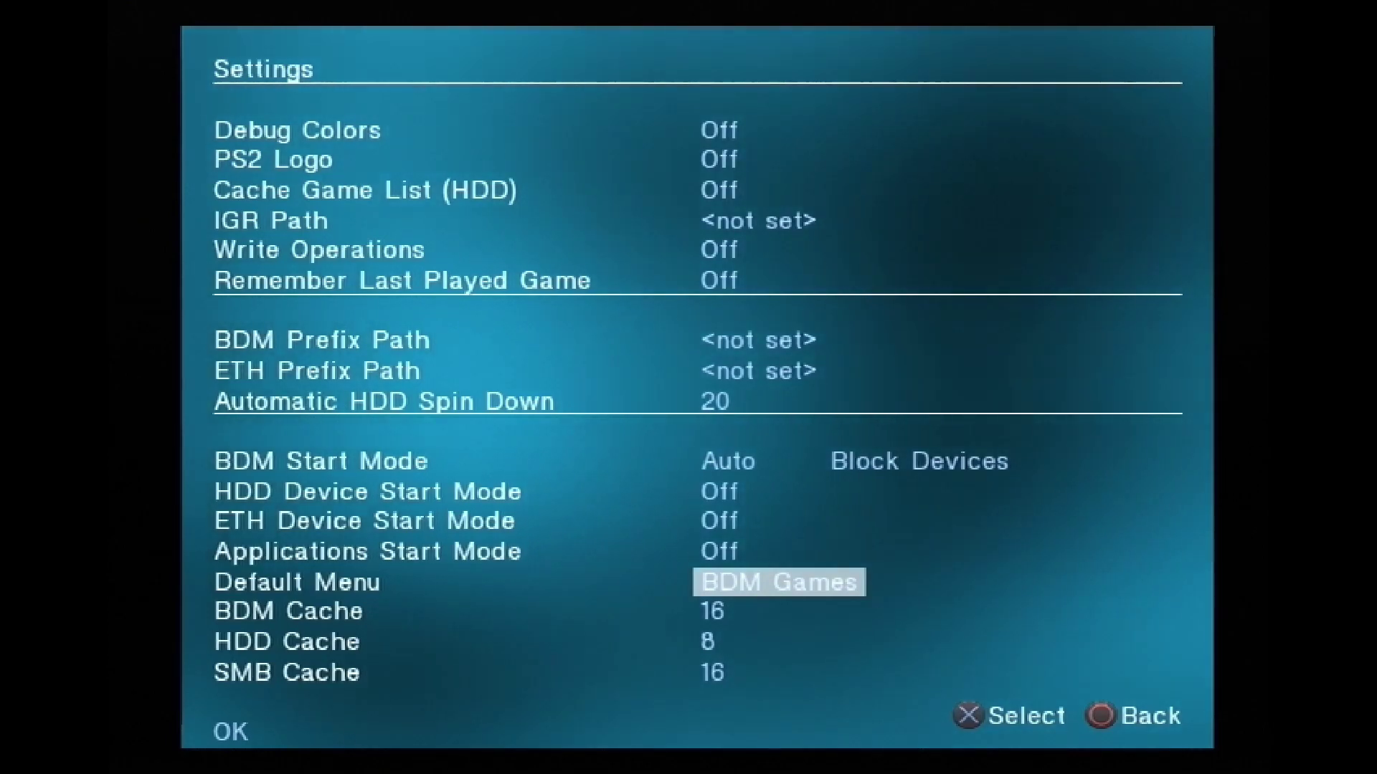
key(Down)
key(Down)
key(Down)
key(Down)
- Save the OPL settings to mc0:, dismiss the confirmation, and exit OPL
key(Return)
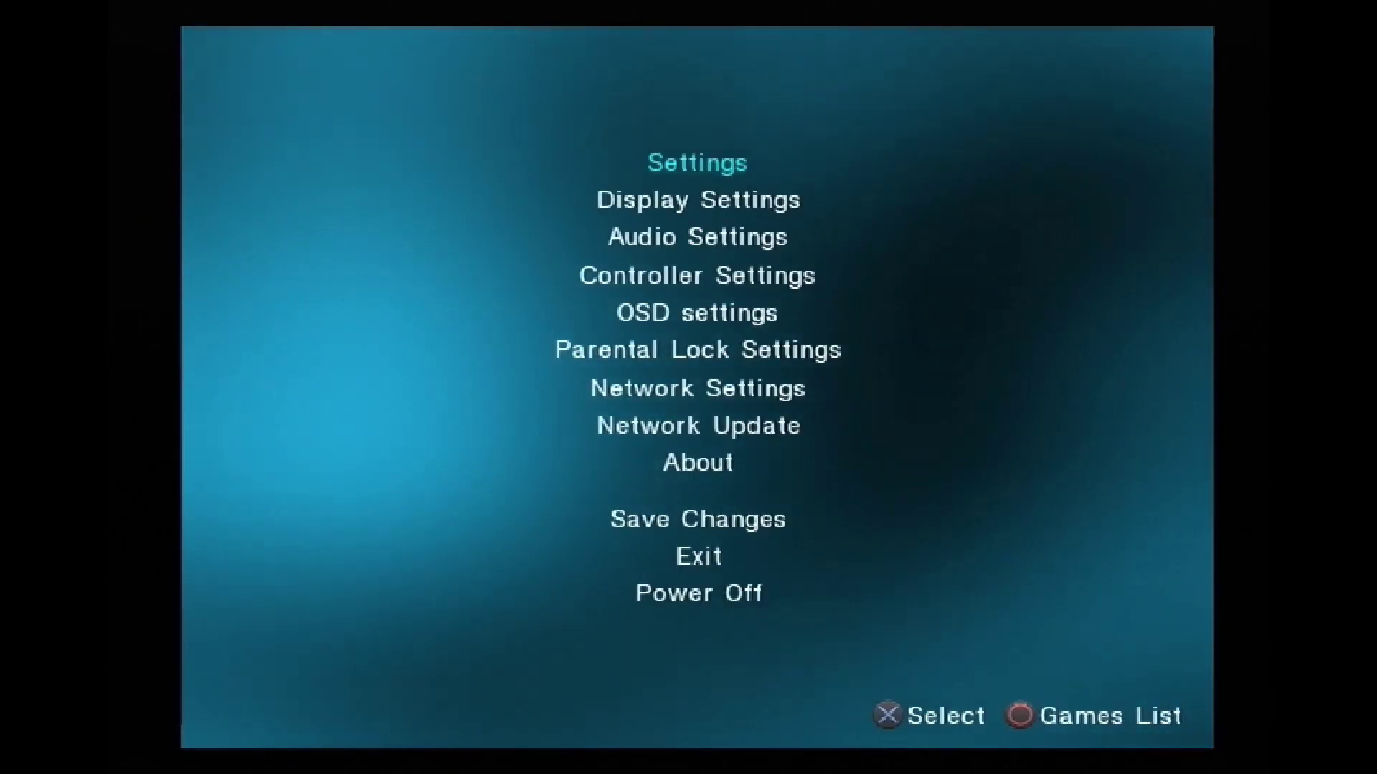
key(Down)
key(Down)
key(Down)
key(Down)
key(Down)
key(Down)
key(Down)
key(Down)
key(Down)
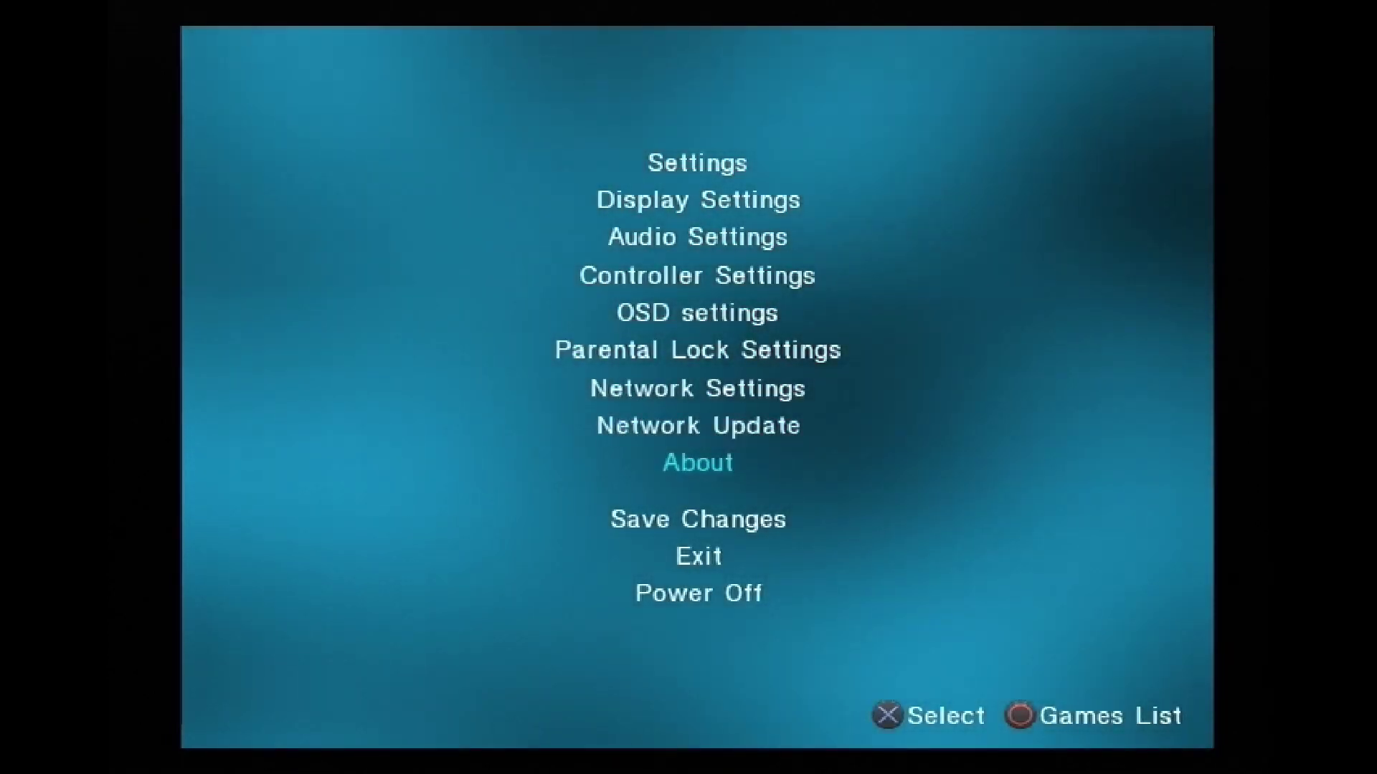
key(Return)
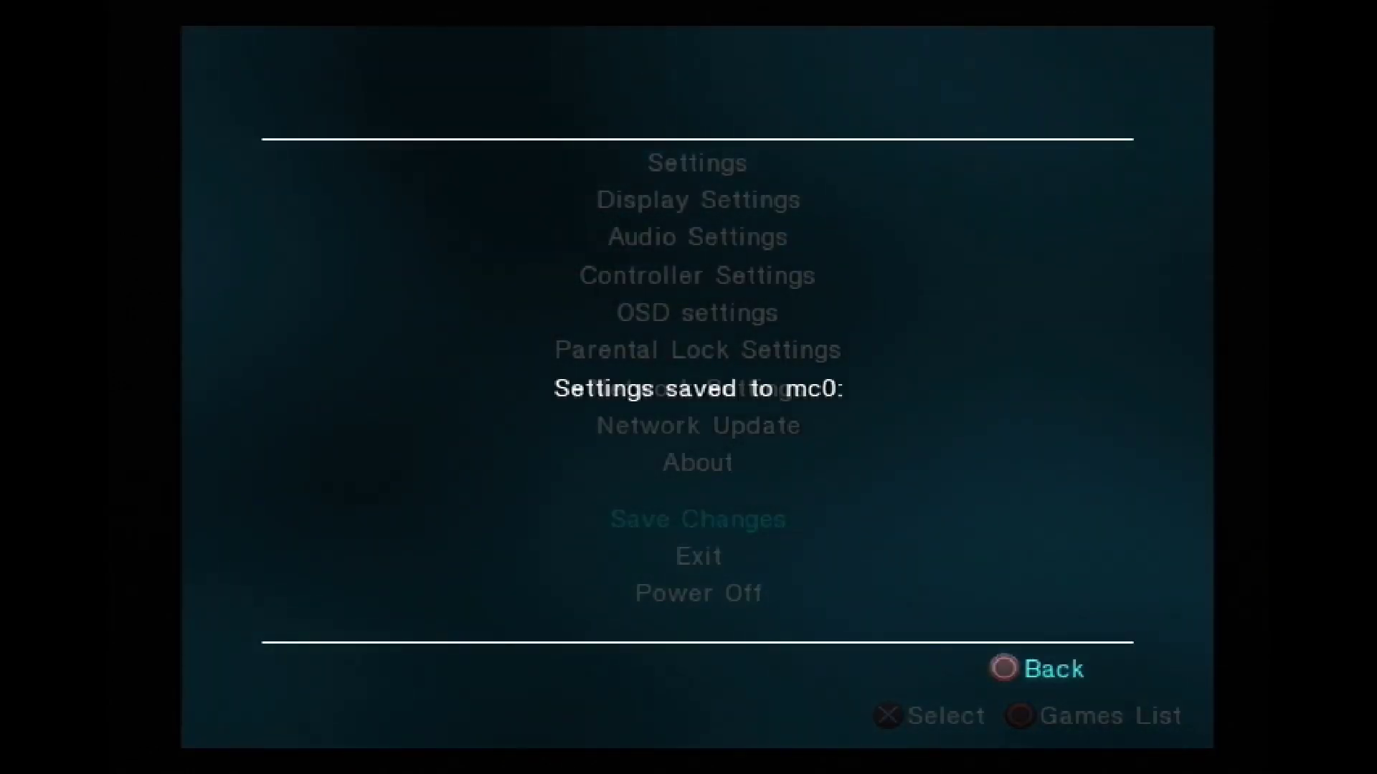
key(Escape)
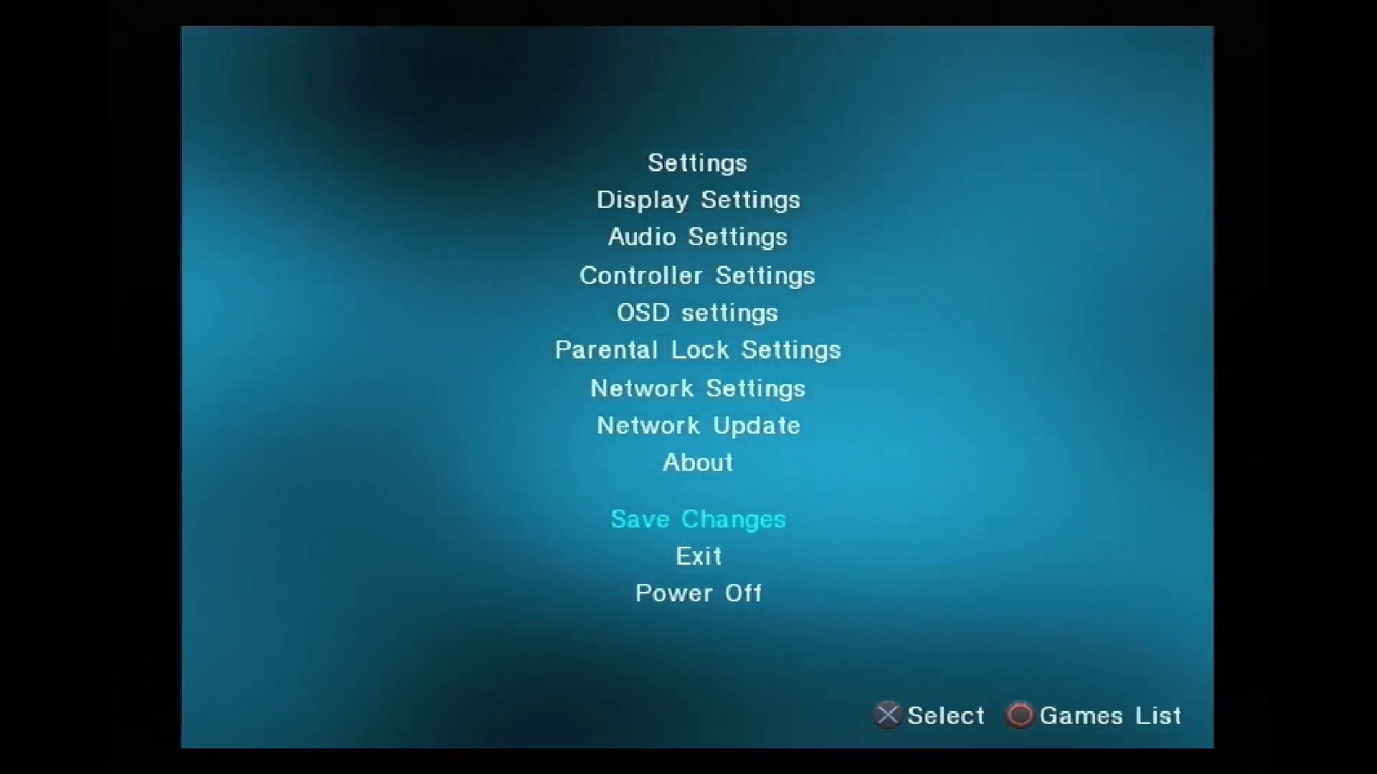
key(Down)
key(Return)
key(Return)
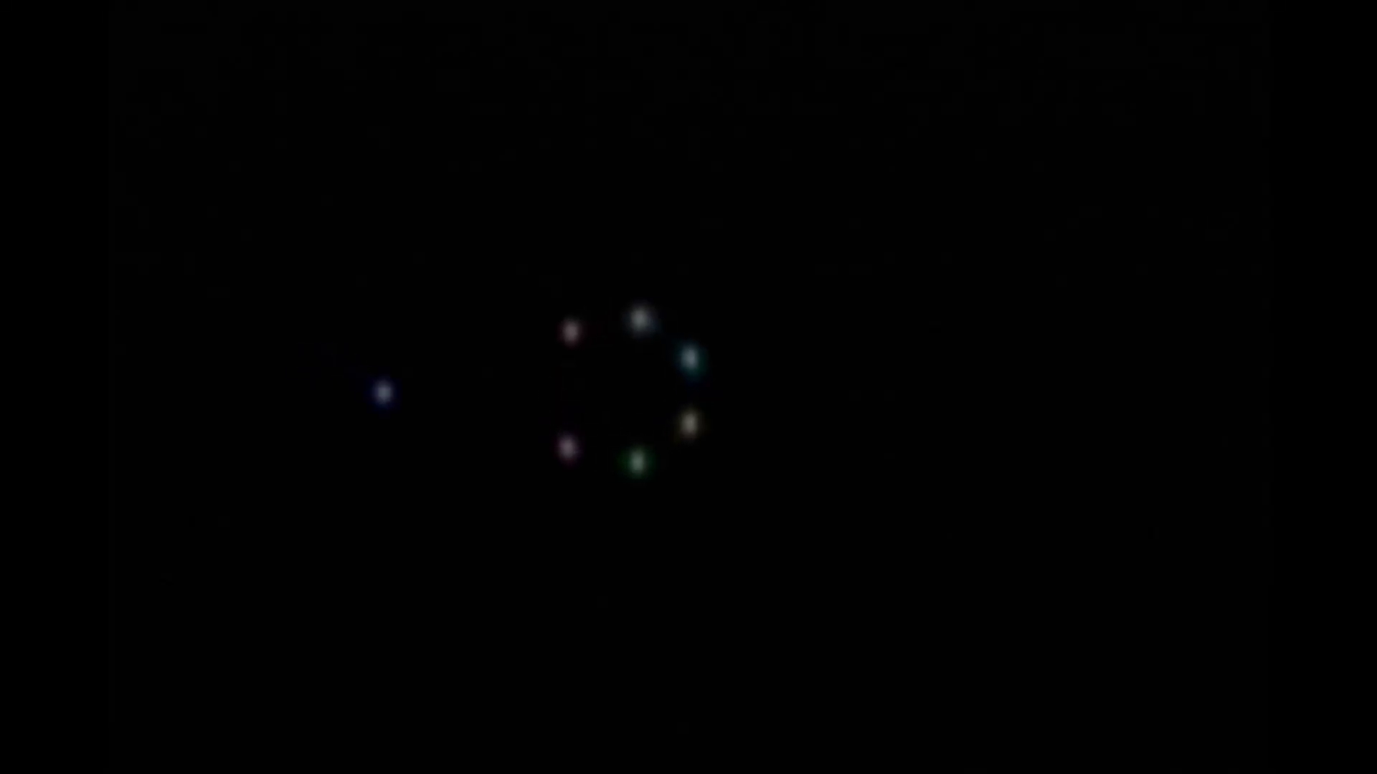
- Relaunch OPL from the FMCB menu and run Grand Theft Auto San Andreas (SLUS_209.46)
key(Down)
key(Down)
key(Down)
key(Down)
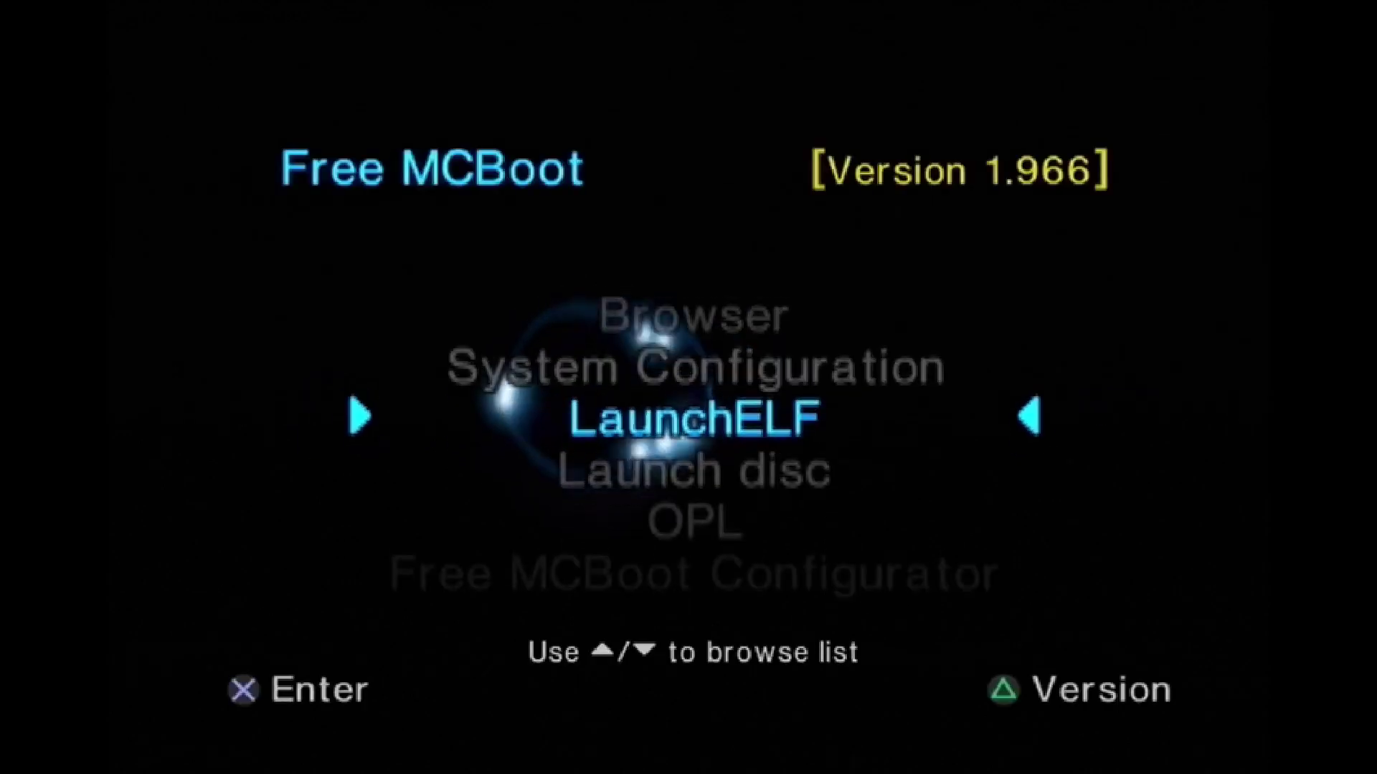
key(Return)
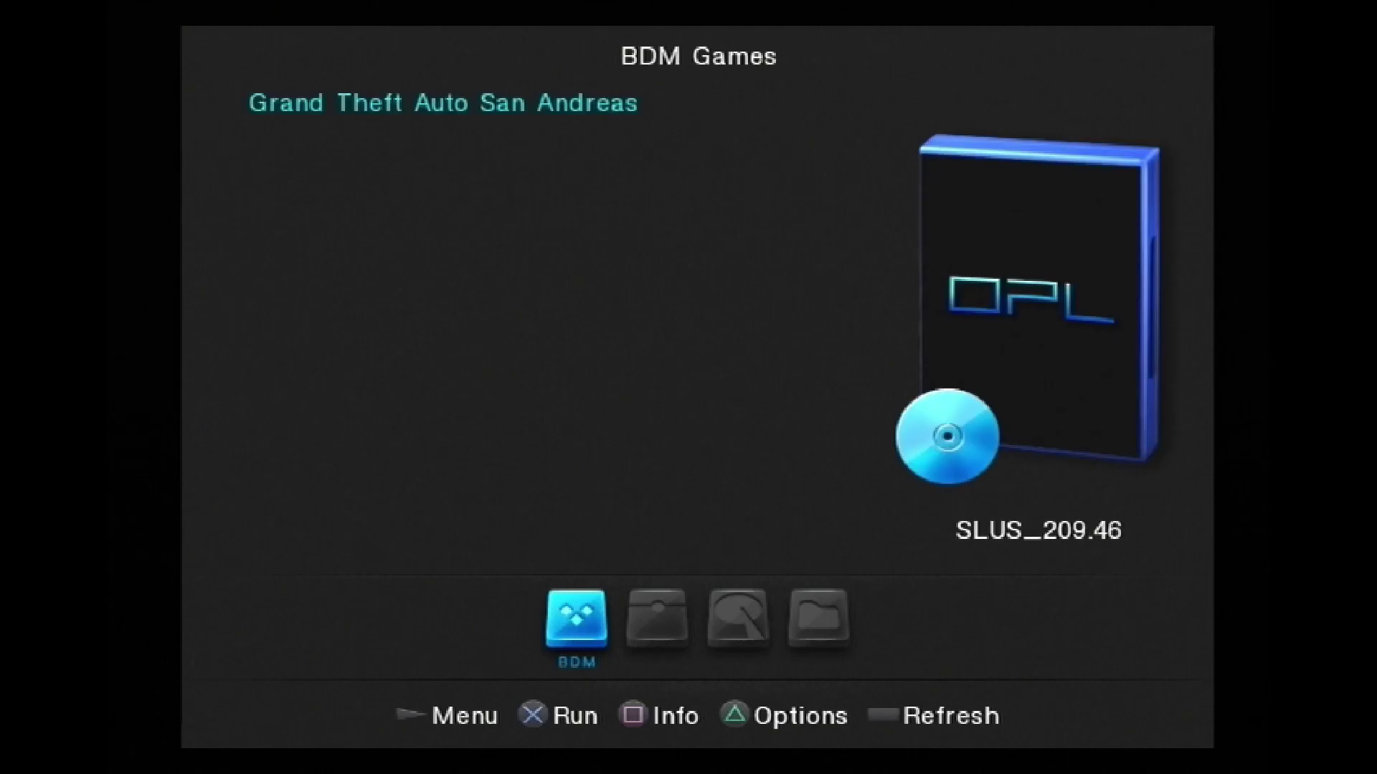
key(Return)
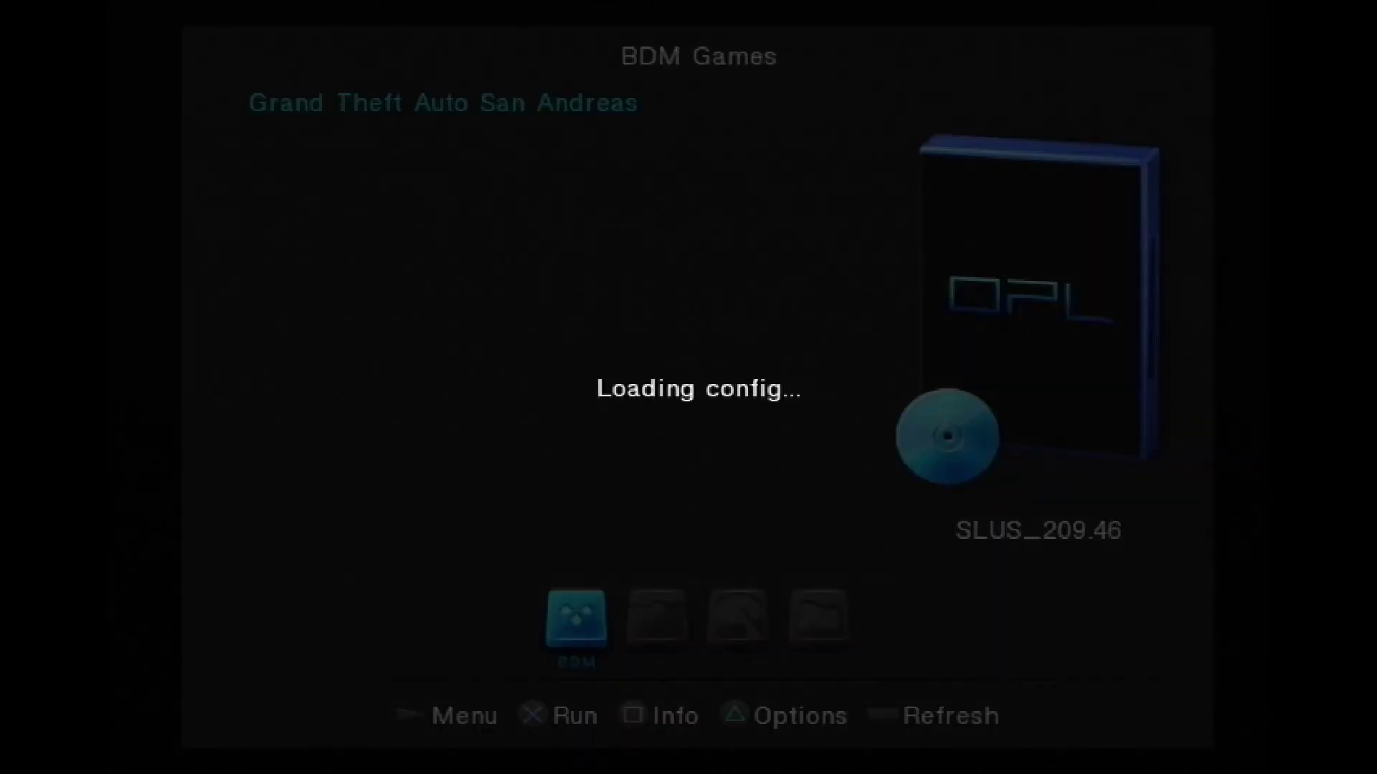